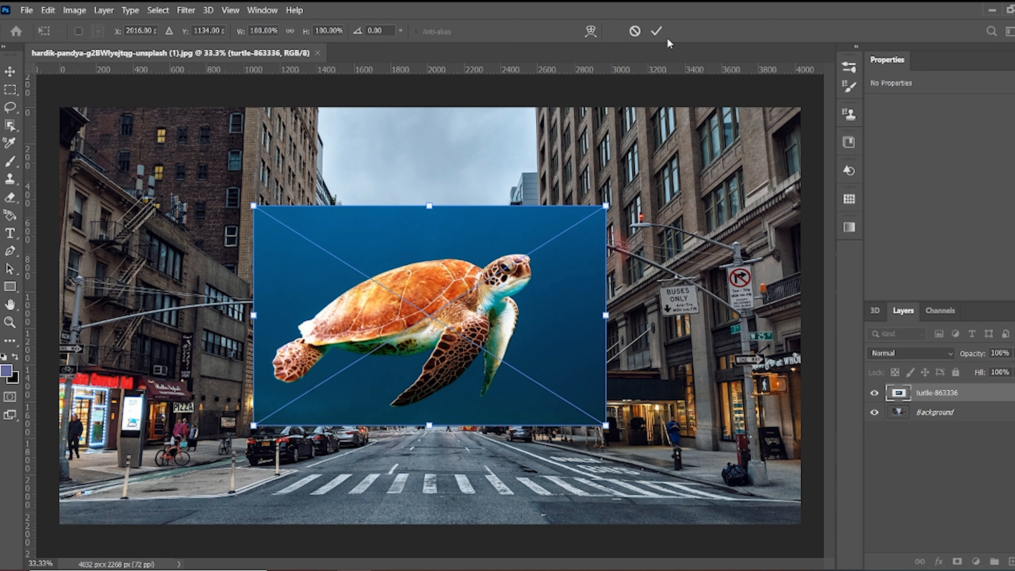
Commit the placed turtle image and rename the two layers turtle and street
left_click(656, 31)
double_click(955, 395)
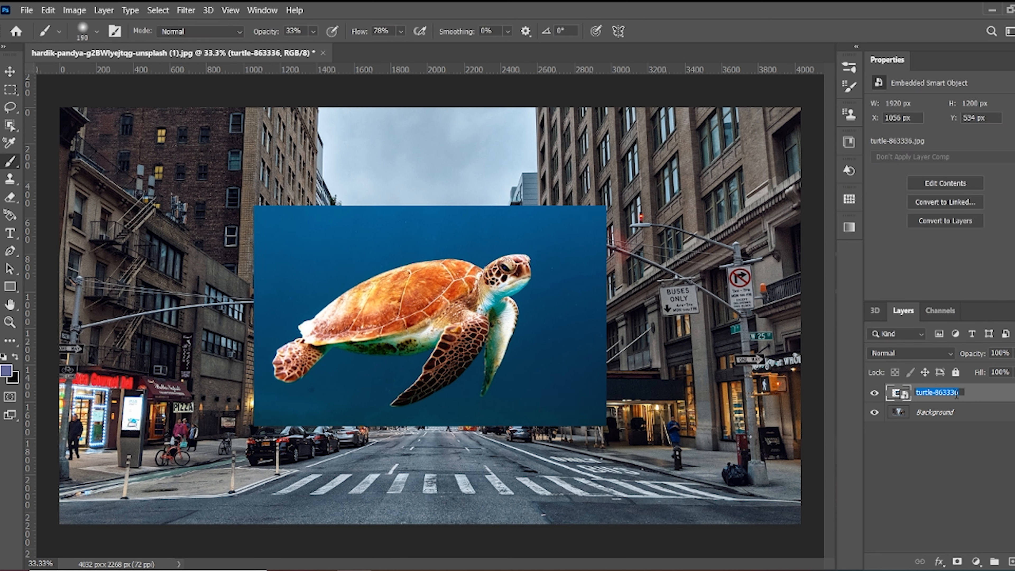
type("turtle")
double_click(943, 414)
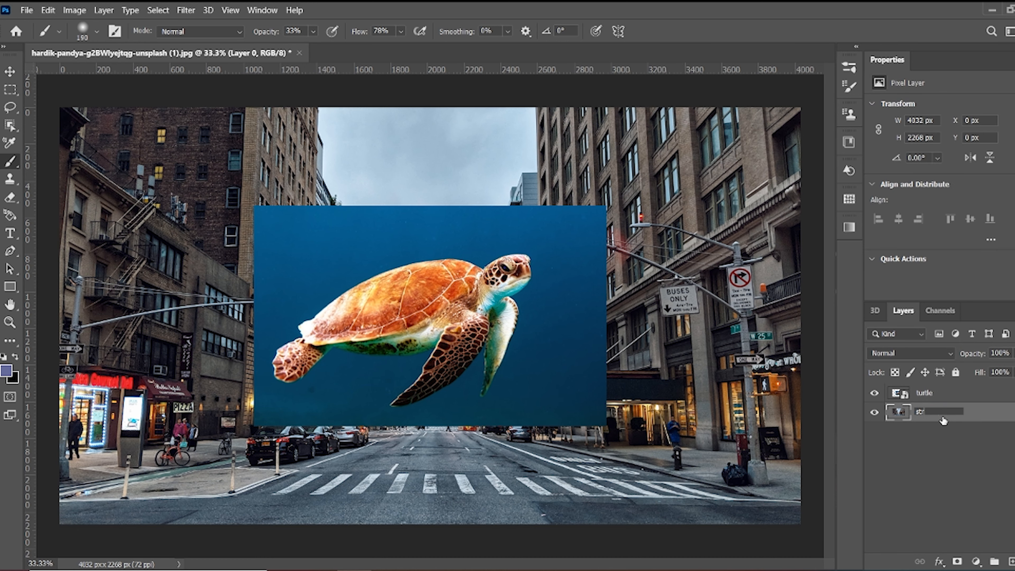
left_click(936, 476)
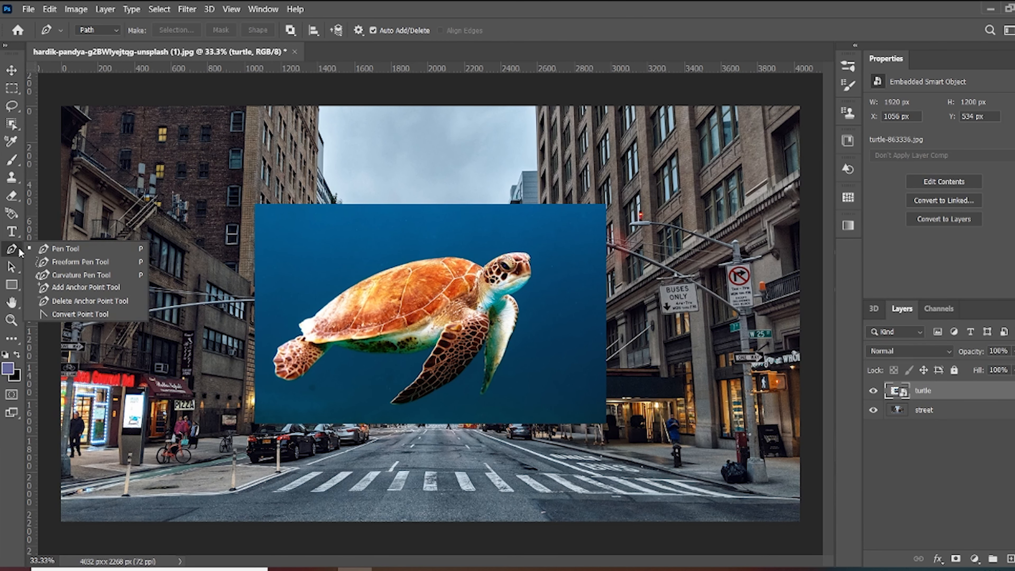
With the Pen tool, start a path where the near front flipper meets the belly and trace the belly's lower edge towards the tail
left_click(60, 247)
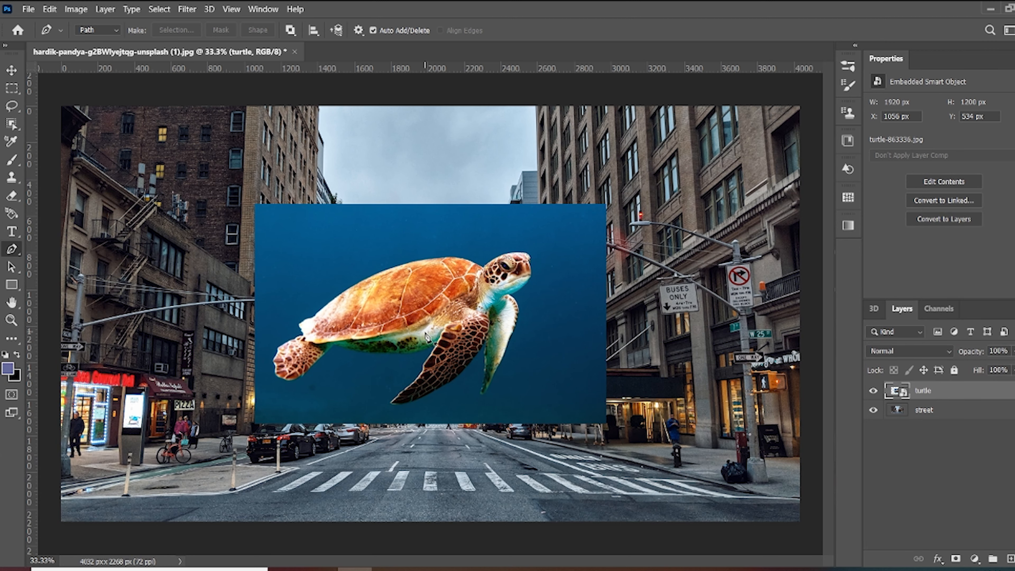
key("ctrl+plus")
key("ctrl+plus")
key("ctrl+plus")
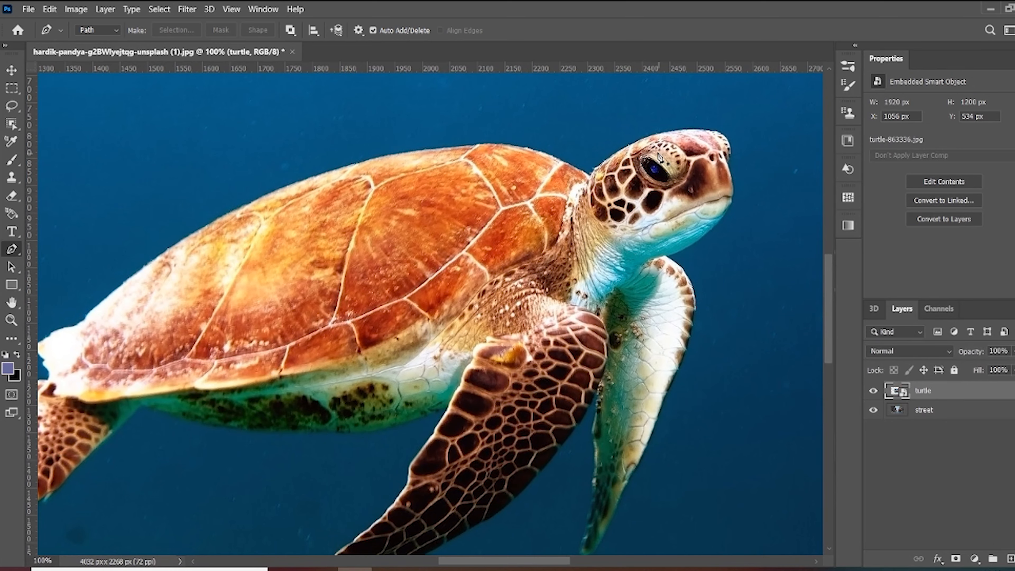
key("ctrl+plus")
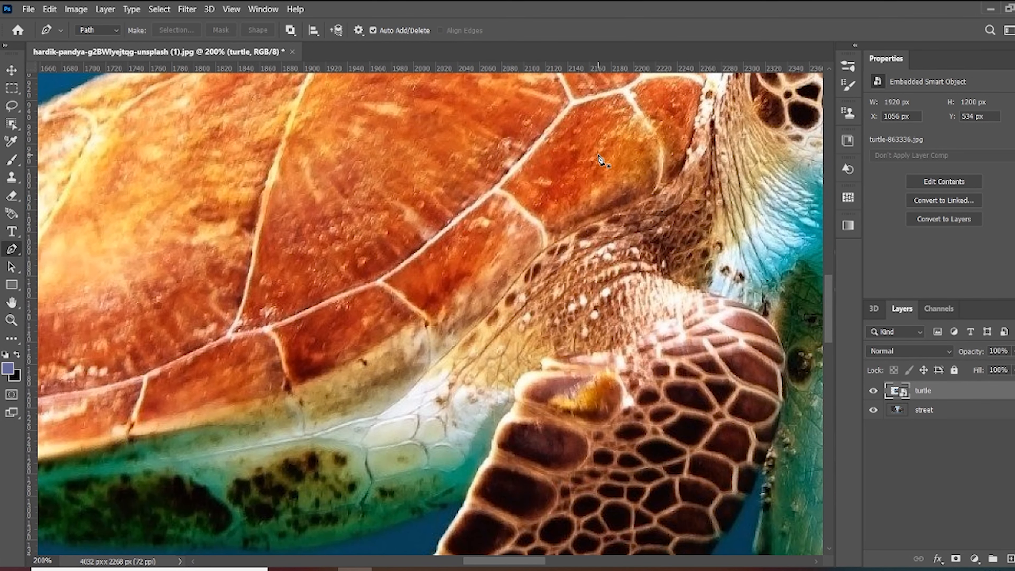
left_click_drag(828, 312, 829, 335)
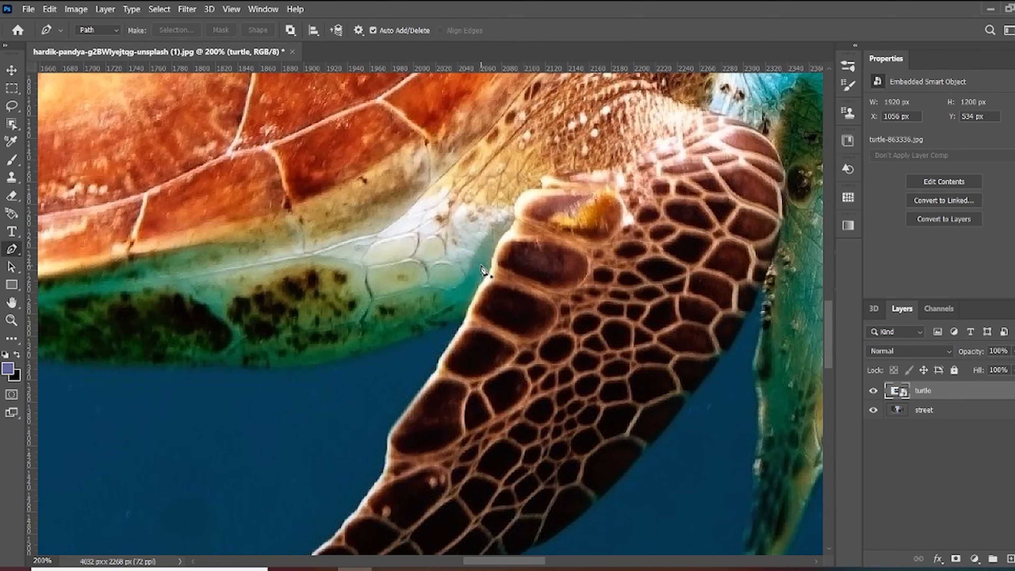
left_click(463, 319)
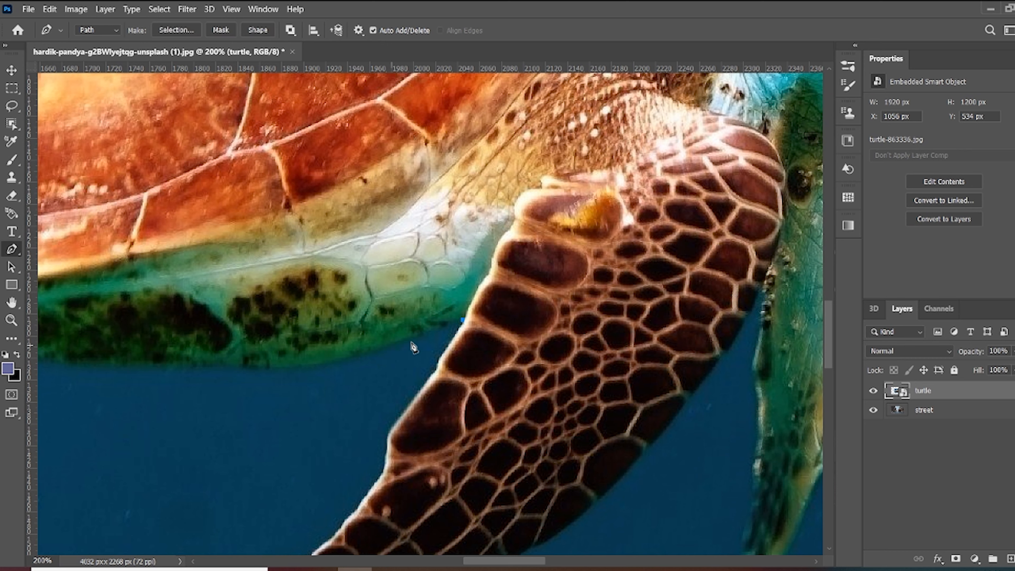
left_click(422, 334)
left_click(377, 350)
left_click(340, 360)
left_click(299, 368)
left_click(90, 365)
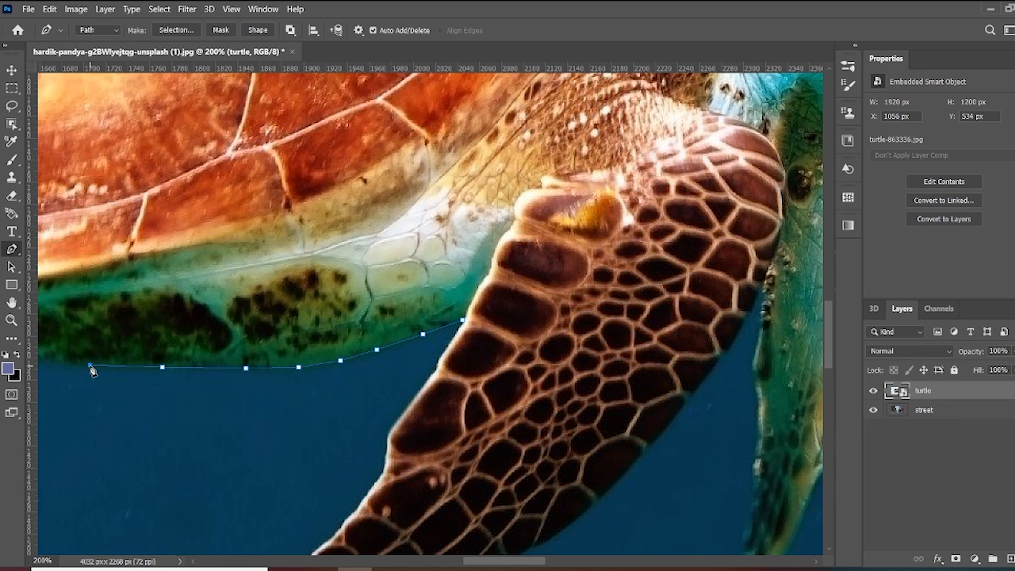
Continue the path along the rear half of the belly up to the notch at the rear flipper
left_click_drag(491, 561, 440, 562)
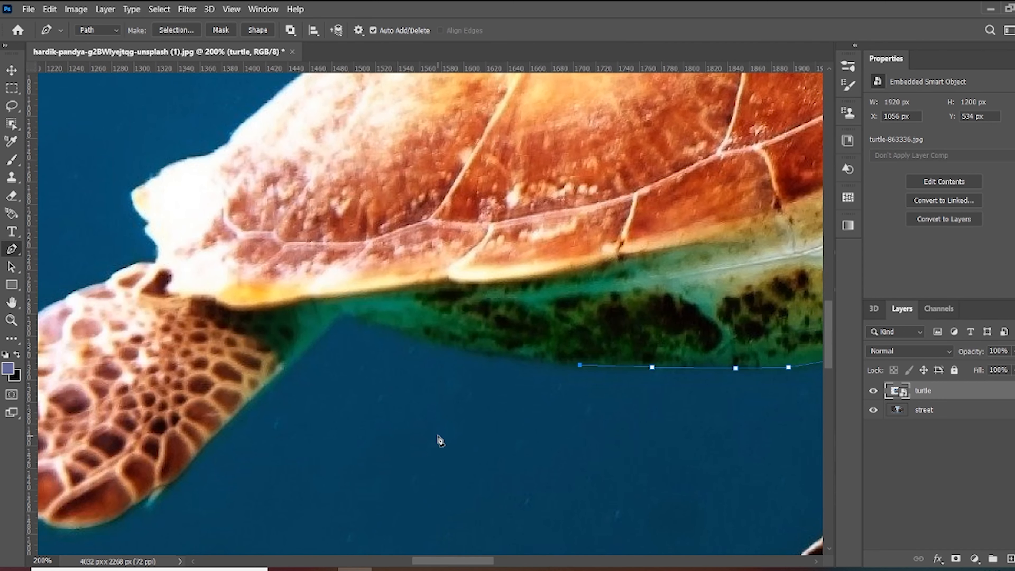
left_click(506, 356)
left_click(453, 347)
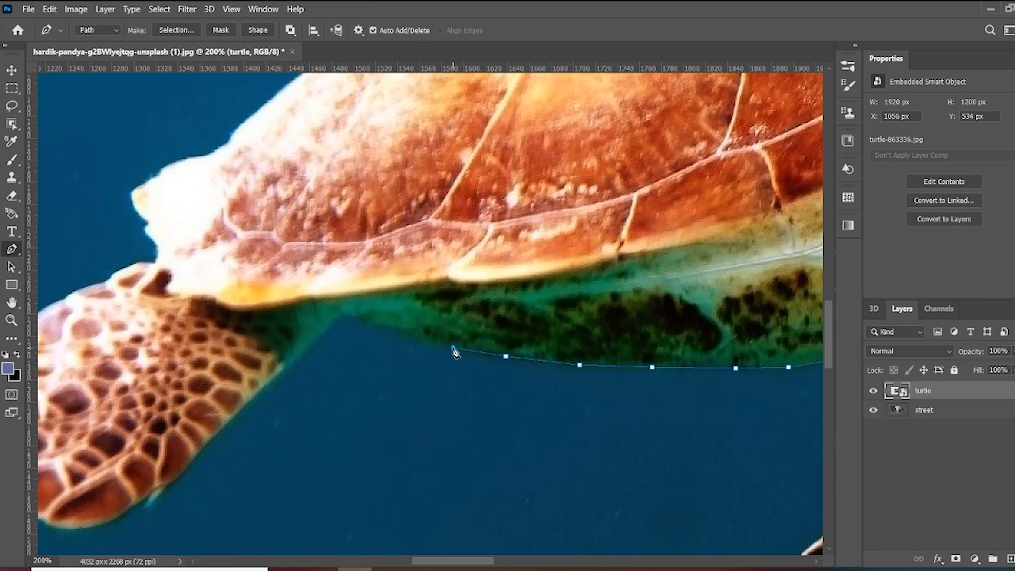
left_click(407, 333)
left_click(374, 322)
left_click(345, 312)
left_click(340, 313)
Trace the straight underside of the rear flipper from the belly notch towards its tip
left_click(328, 326)
left_click(299, 355)
left_click(250, 399)
left_click(224, 425)
left_click(202, 448)
left_click(186, 468)
left_click(179, 478)
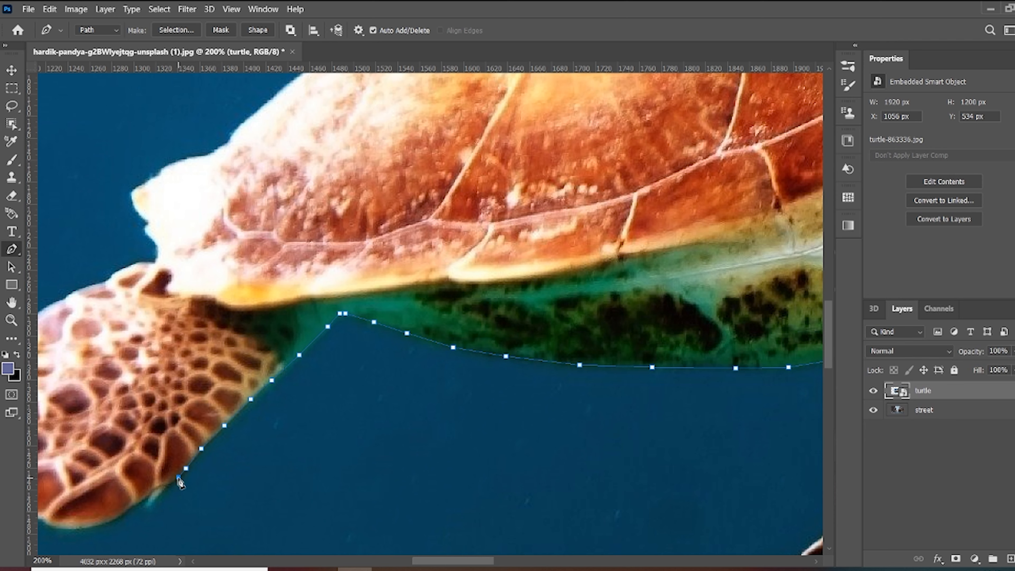
Extend the path over the small bump and along the lower curve of the rear flipper's tip
left_click(169, 482)
left_click(158, 484)
left_click(153, 485)
left_click(146, 495)
left_click(138, 501)
left_click(130, 505)
left_click(123, 513)
left_click(110, 519)
left_click(88, 525)
left_click(65, 527)
Trace around the lower outer corner of the rear flipper's tip with closely spaced anchor points
left_click_drag(467, 564, 449, 564)
left_click(226, 522)
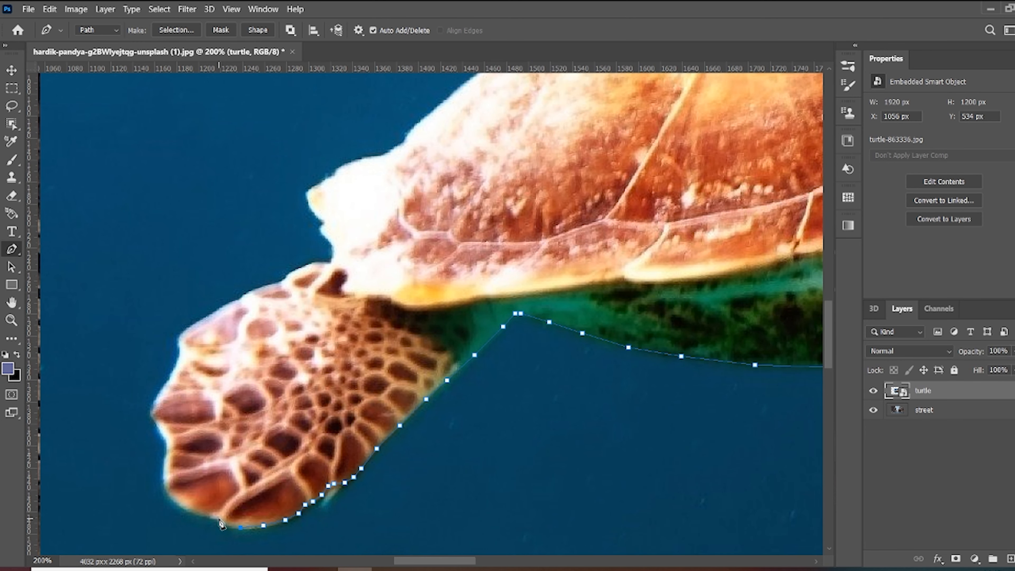
left_click(216, 516)
left_click(205, 516)
left_click(187, 511)
left_click(174, 500)
left_click(164, 479)
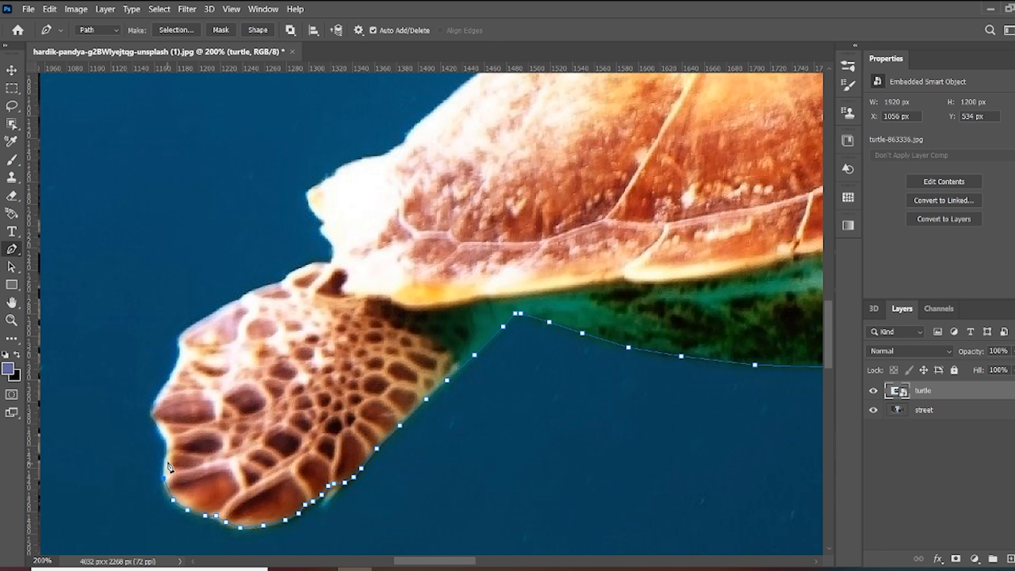
Continue the path up the scalloped outer end of the rear flipper to its upper corner
left_click(169, 447)
left_click(165, 437)
left_click(151, 412)
left_click(157, 397)
left_click(167, 383)
left_click(178, 365)
left_click(180, 340)
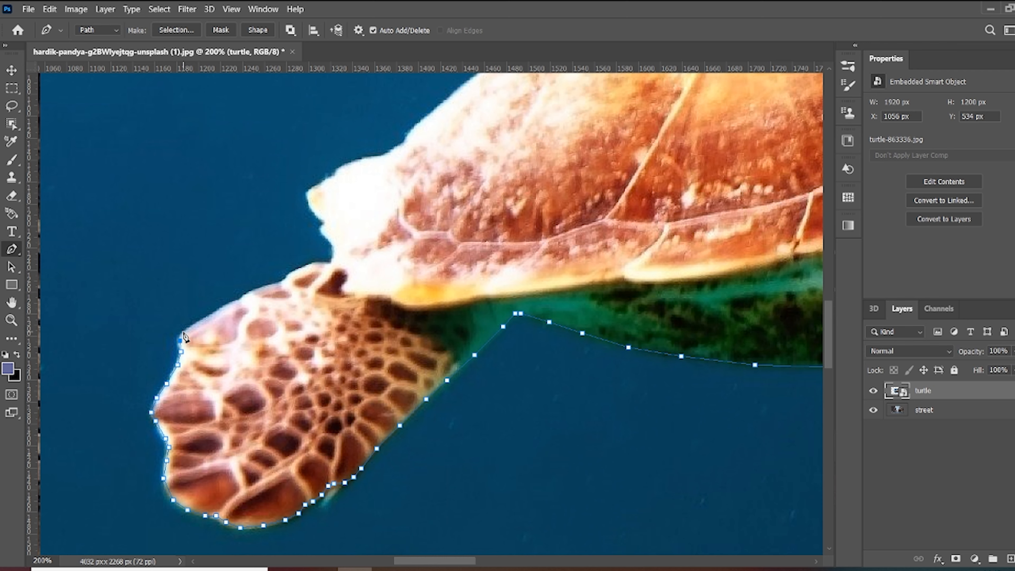
Trace the upper edge of the rear flipper back to where it meets the shell
left_click(192, 328)
left_click(209, 318)
left_click(225, 309)
left_click(237, 299)
left_click(243, 299)
left_click(265, 288)
left_click(285, 278)
left_click(296, 270)
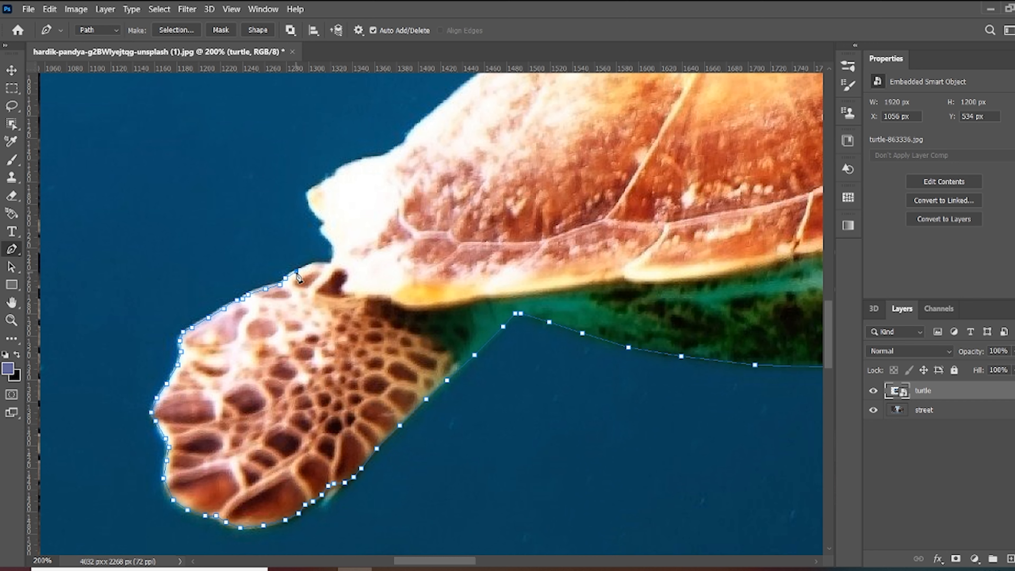
left_click(322, 263)
left_click(333, 257)
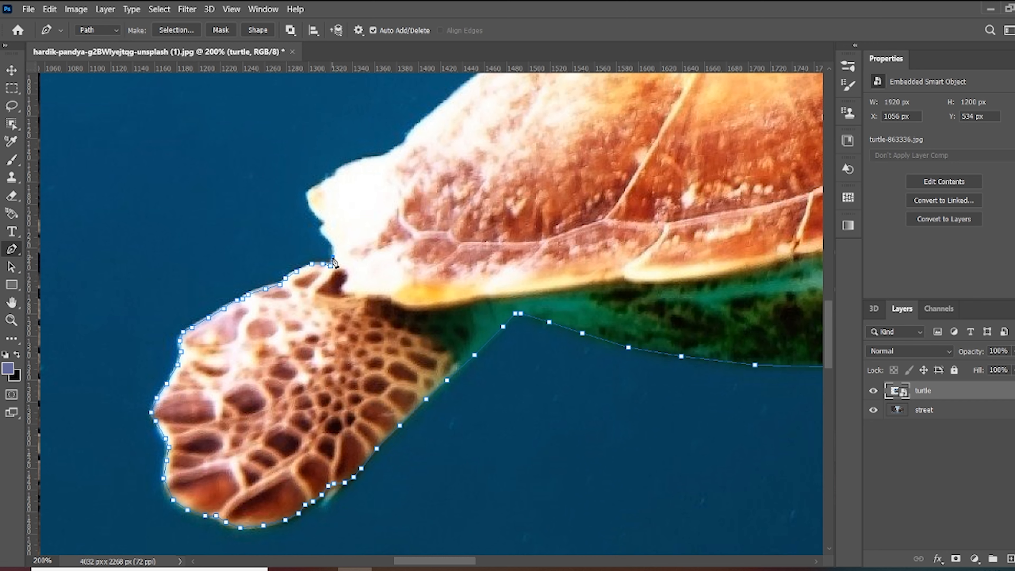
Outline the pale pointed rear end of the shell above the rear flipper
left_click(332, 242)
left_click(325, 234)
left_click(321, 228)
left_click(310, 205)
left_click(327, 182)
left_click(337, 174)
left_click(339, 169)
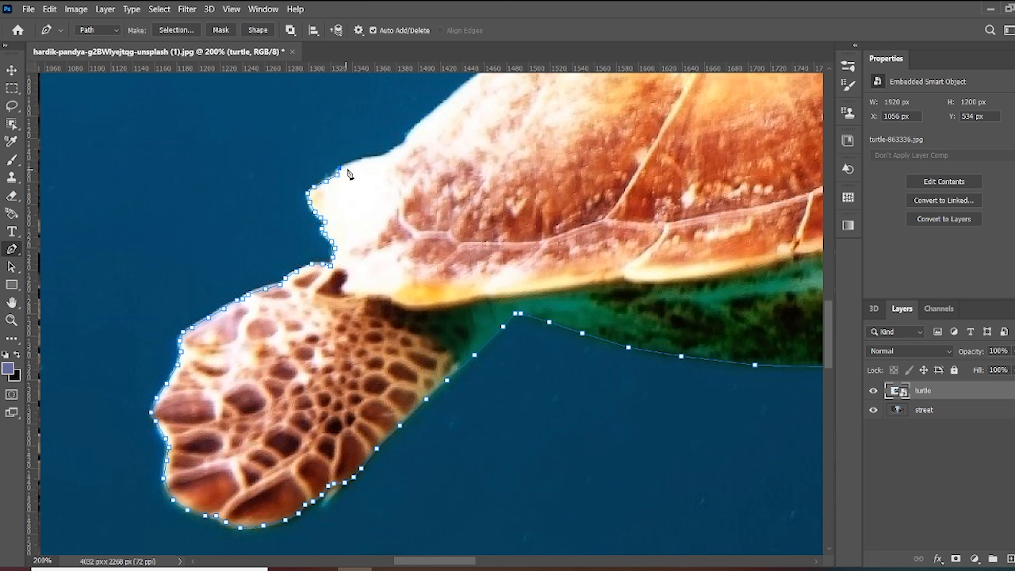
Extend the path from the shell's rear point up the start of its upper edge
left_click(349, 165)
left_click(361, 161)
left_click(377, 159)
left_click(385, 156)
left_click(393, 151)
left_click(404, 144)
left_click(412, 135)
left_click(418, 126)
left_click(444, 104)
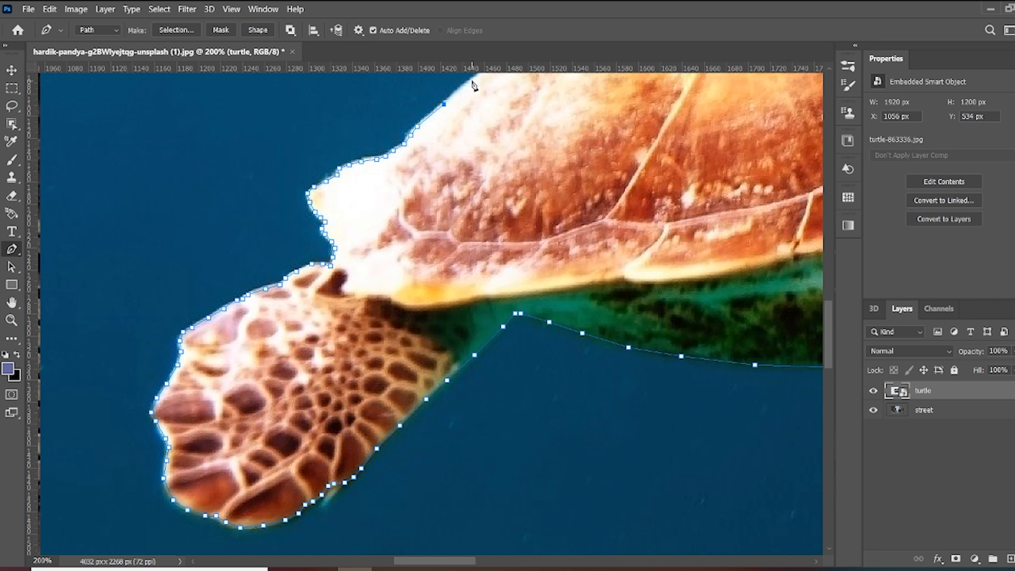
left_click(471, 80)
Trace the long rising slope of the shell's upper edge with widely spaced anchor points
left_click_drag(421, 564, 448, 564)
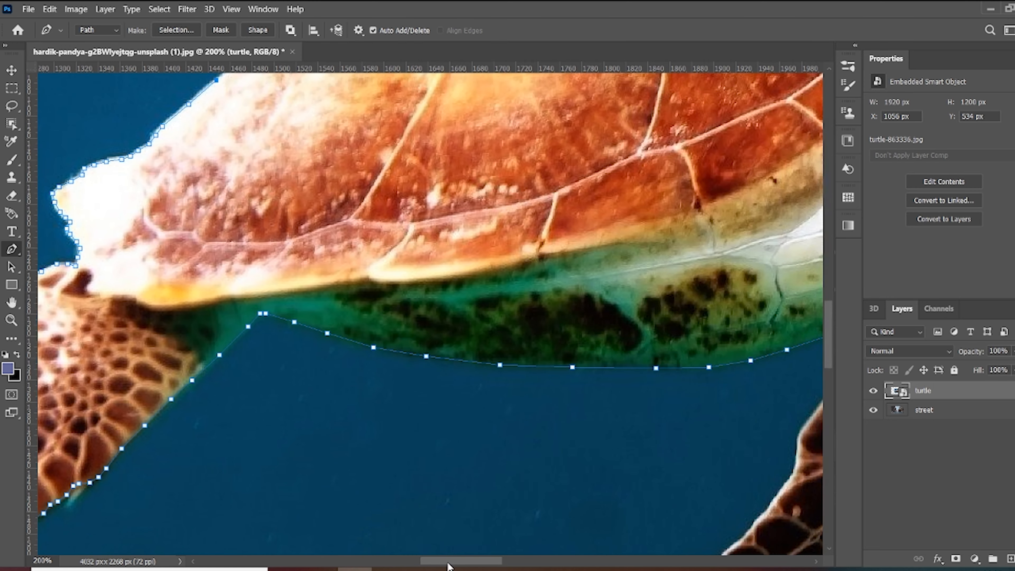
left_click_drag(829, 357, 829, 324)
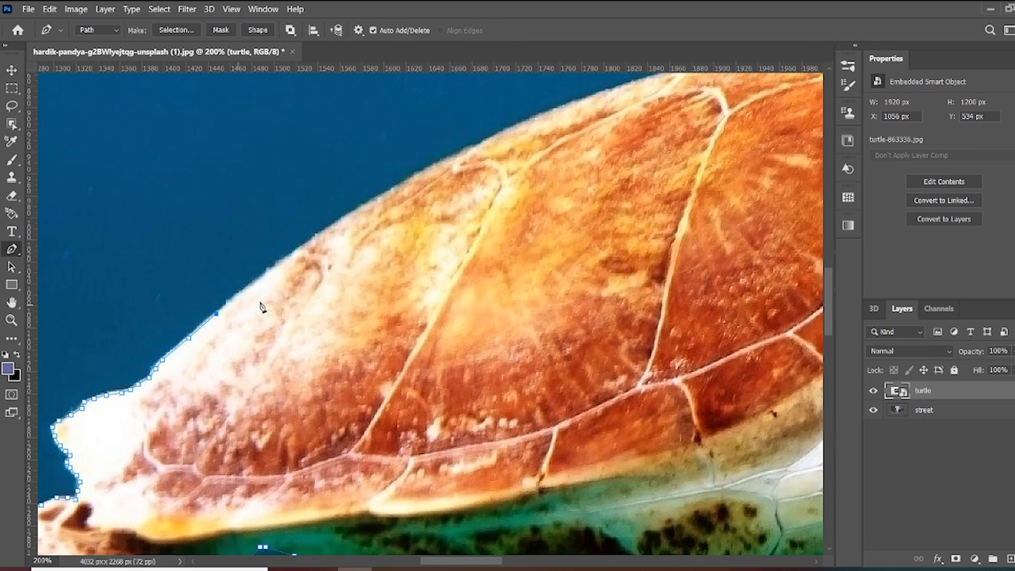
left_click(261, 277)
left_click(308, 245)
left_click(345, 220)
left_click(385, 194)
left_click(434, 166)
left_click(495, 136)
left_click(561, 109)
left_click(609, 90)
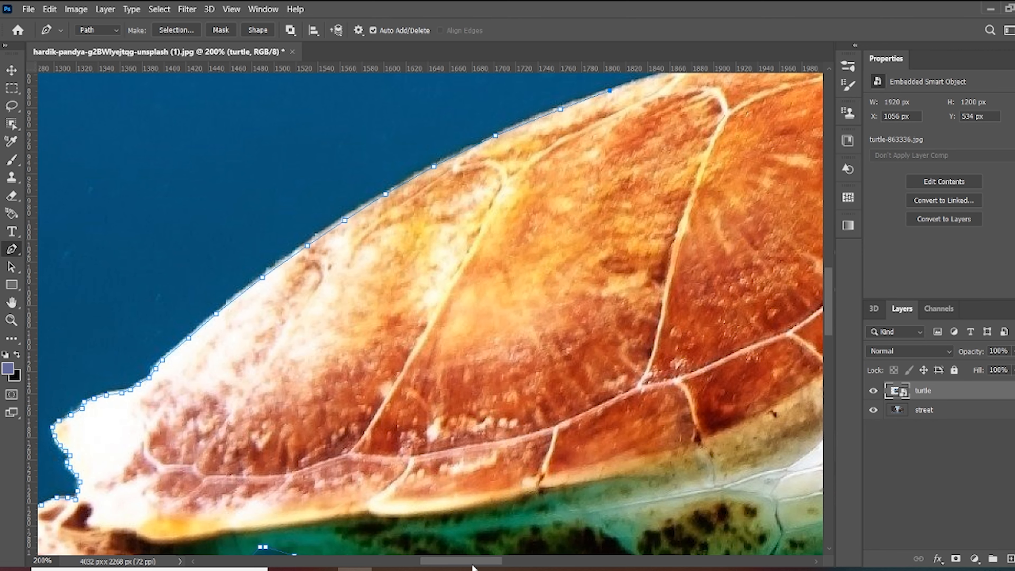
Continue the path along the flatter upper edge of the shell towards its highest point
left_click_drag(472, 561, 508, 561)
left_click_drag(833, 333, 833, 306)
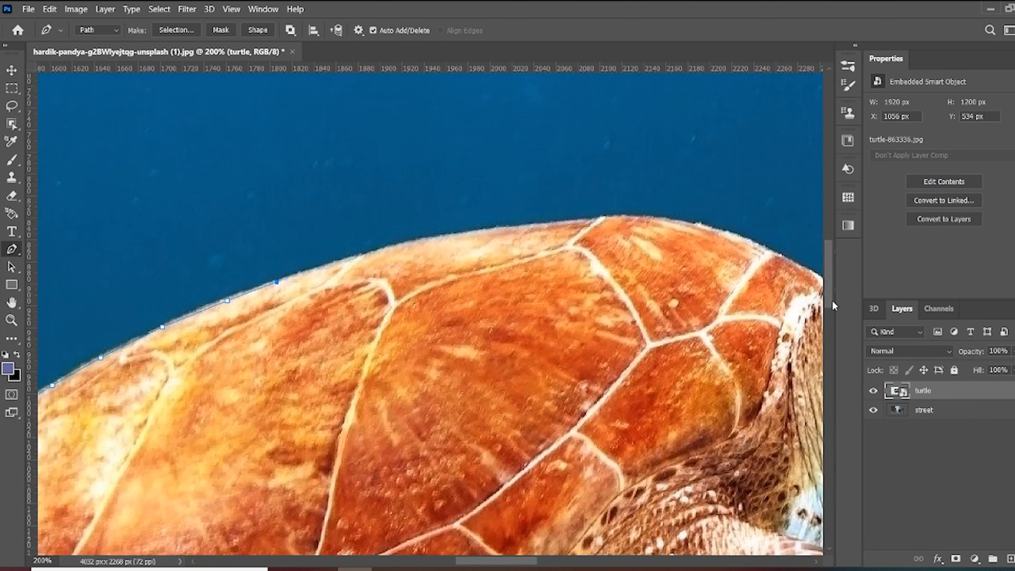
left_click(356, 260)
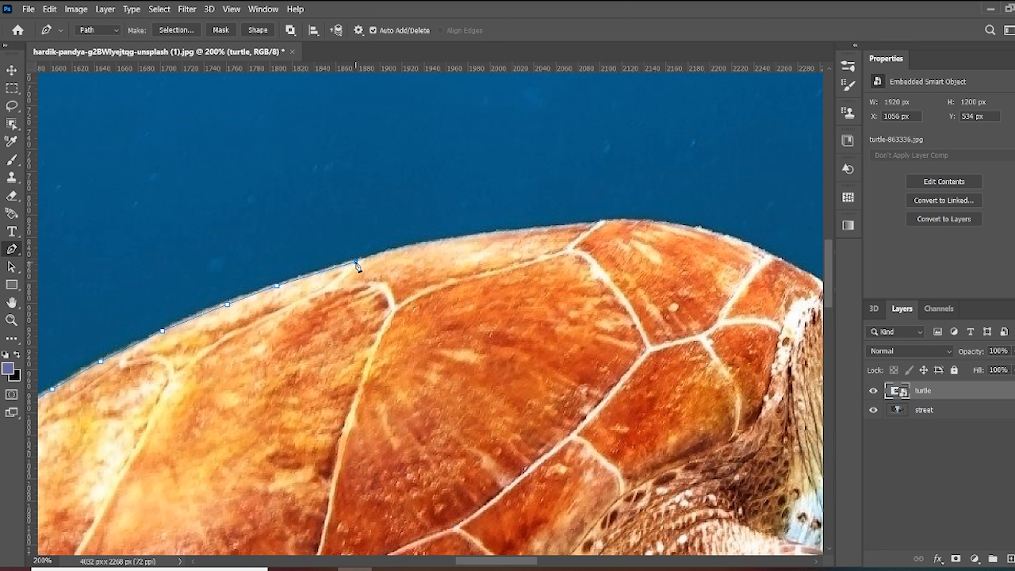
left_click(396, 251)
left_click(436, 244)
left_click(496, 237)
left_click(546, 231)
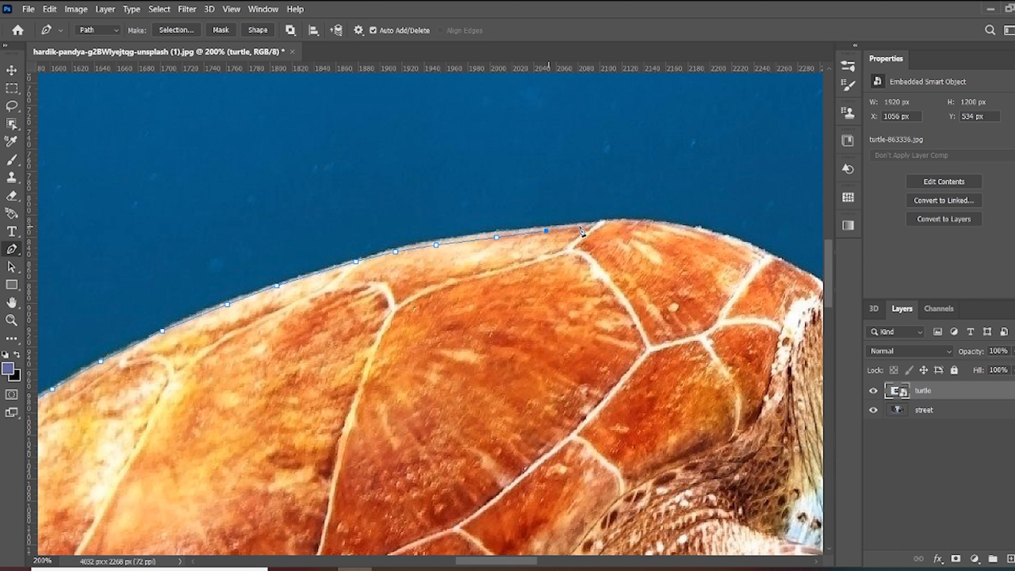
Trace over the shell's highest point and down its front slope, aligning an anchor point with the edge
left_click(604, 223)
left_click(625, 221)
left_click(654, 223)
left_click(704, 235)
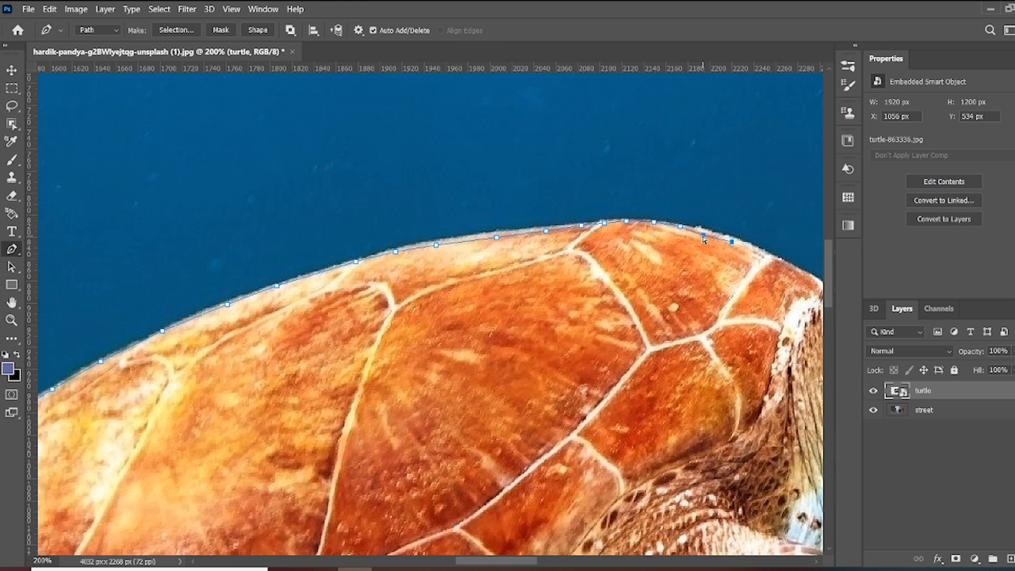
left_click_drag(703, 237, 702, 233)
left_click(732, 242)
left_click(759, 253)
left_click(782, 263)
Nudge the anchor points on the shell's front slope to sit on its edge
left_click_drag(782, 263, 782, 261)
left_click_drag(760, 254, 759, 252)
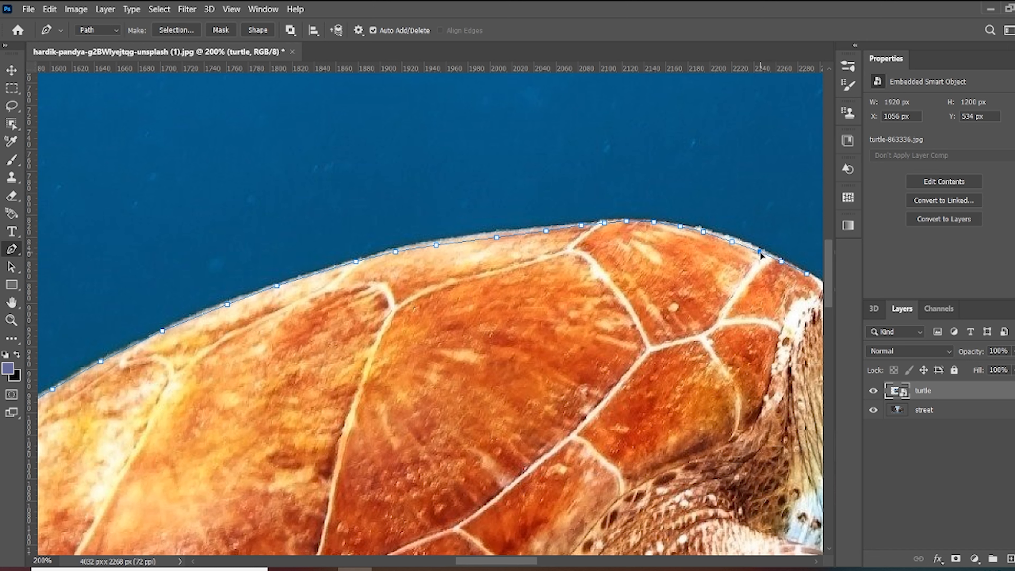
left_click(732, 242)
left_click_drag(732, 243, 732, 242)
Carry the path through the notch between shell and neck and along the top of the head
left_click_drag(512, 565, 539, 565)
left_click(581, 283)
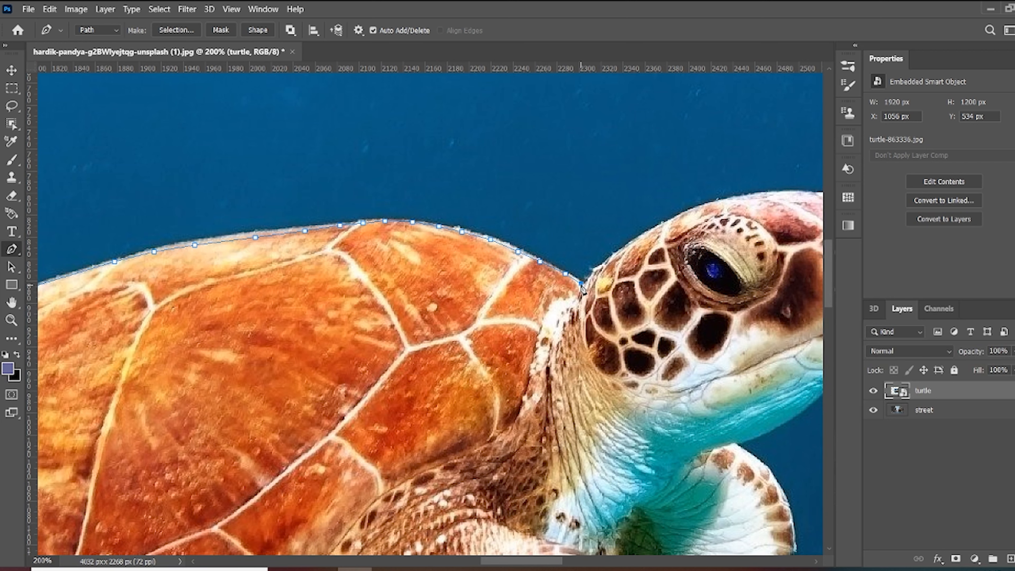
left_click(592, 273)
left_click(604, 263)
left_click(671, 219)
left_click(696, 207)
left_click(724, 198)
left_click(743, 197)
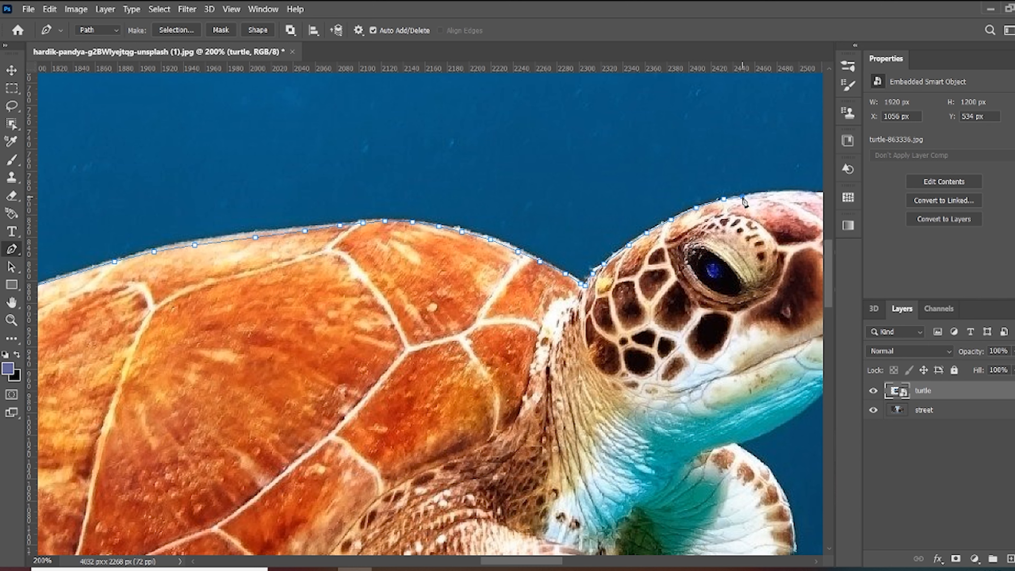
left_click(768, 193)
left_click(797, 191)
Trace around the turtle's forehead and down the front of the snout to the mouth
left_click_drag(504, 561, 534, 561)
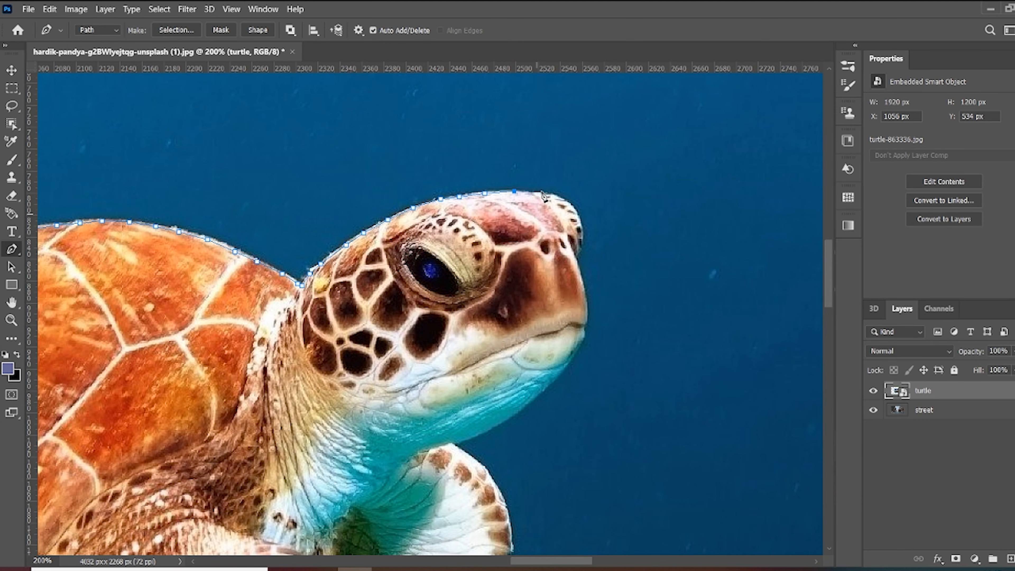
left_click(553, 194)
left_click(559, 198)
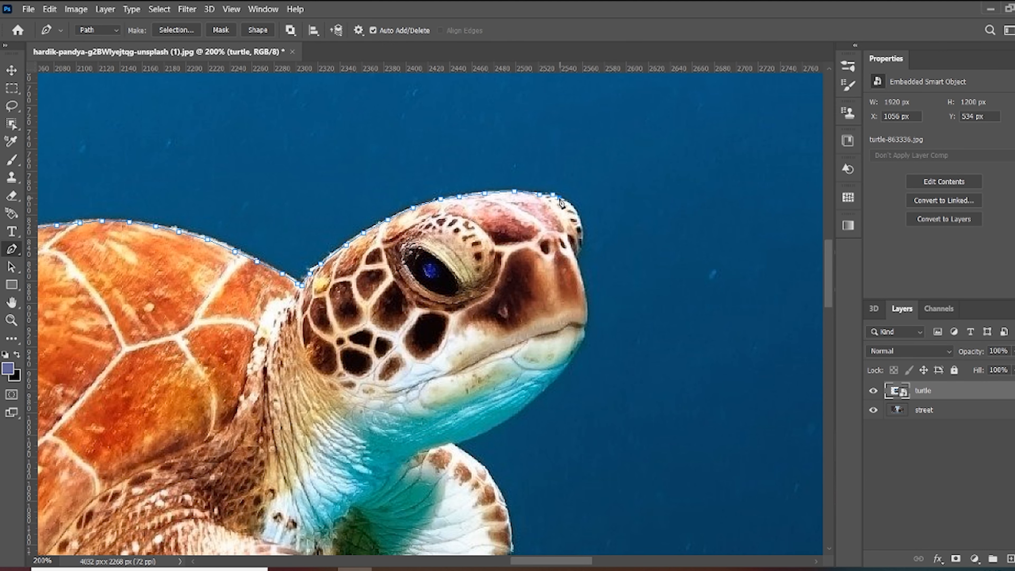
left_click(579, 218)
left_click(582, 232)
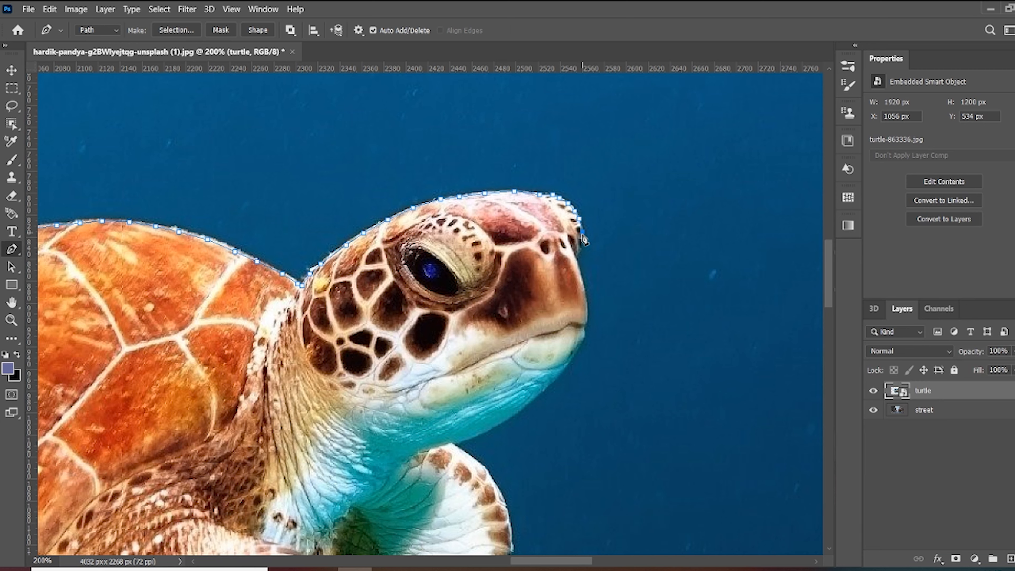
left_click(579, 250)
left_click(578, 266)
left_click(584, 286)
left_click(587, 319)
Trace the underside of the chin back towards the throat
left_click(561, 374)
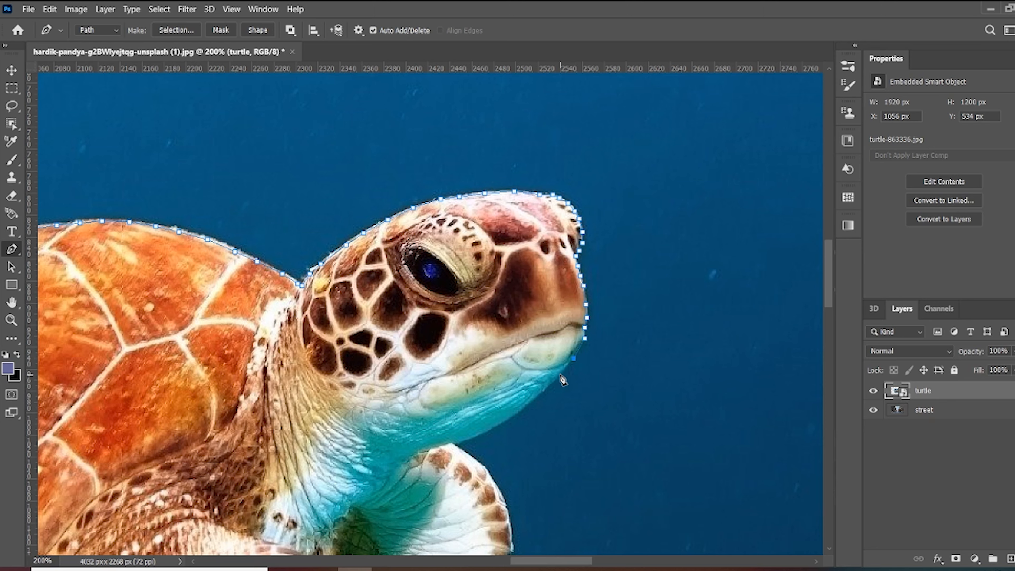
left_click(543, 391)
left_click(523, 407)
left_click(499, 424)
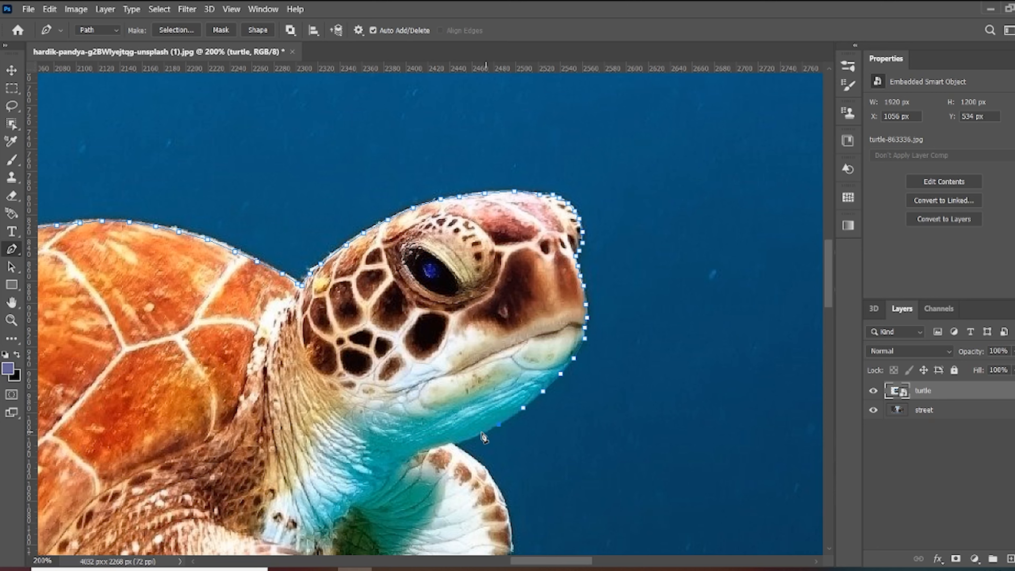
Carry the path from the throat onto the far front flipper and around its rounded top edge
left_click(456, 443)
left_click_drag(493, 481, 494, 484)
scroll(827, 274, "down", 5)
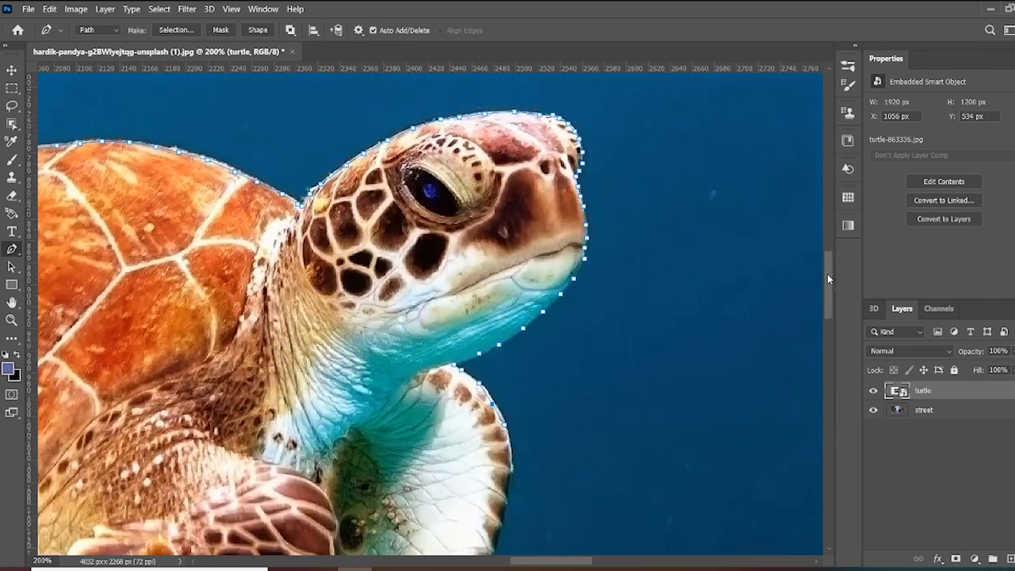
left_click(504, 293)
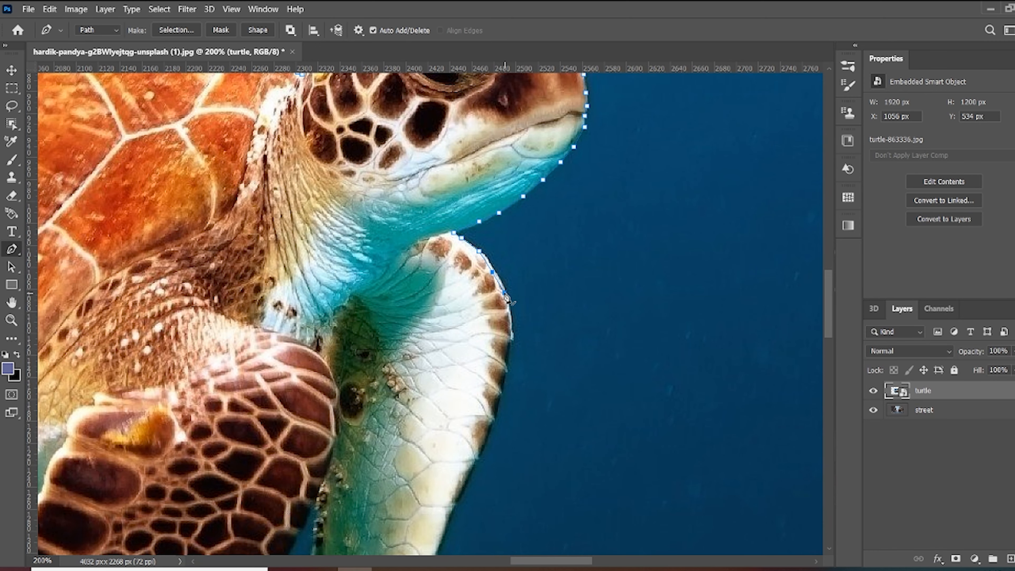
left_click(509, 315)
left_click(512, 344)
Trace down the upper half of the far flipper's front edge
left_click(506, 372)
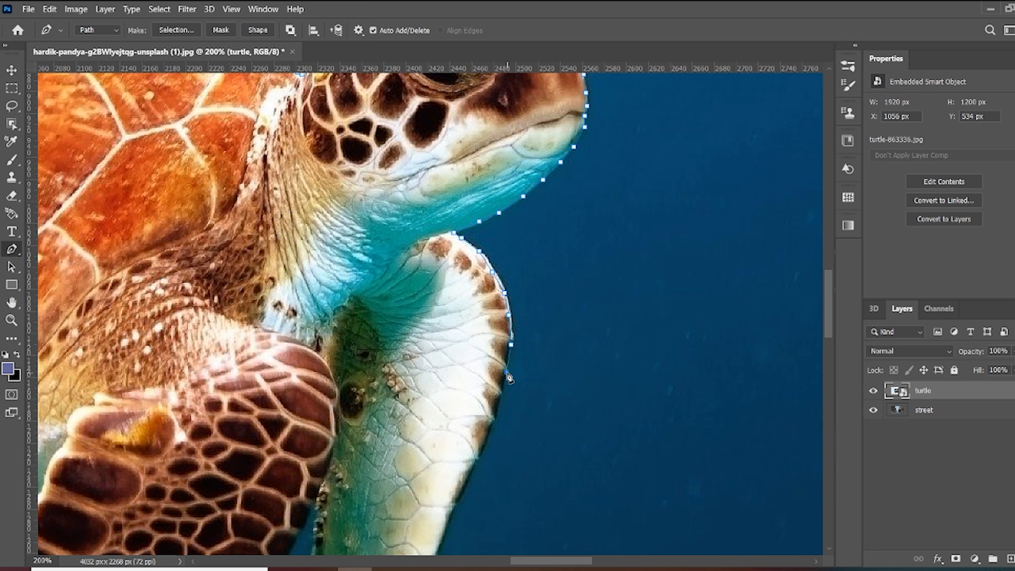
left_click(499, 405)
left_click(462, 497)
left_click(444, 531)
Continue the path along the middle of the far flipper's front edge, redoing the anchor point where the edge bends
left_click_drag(828, 311, 828, 349)
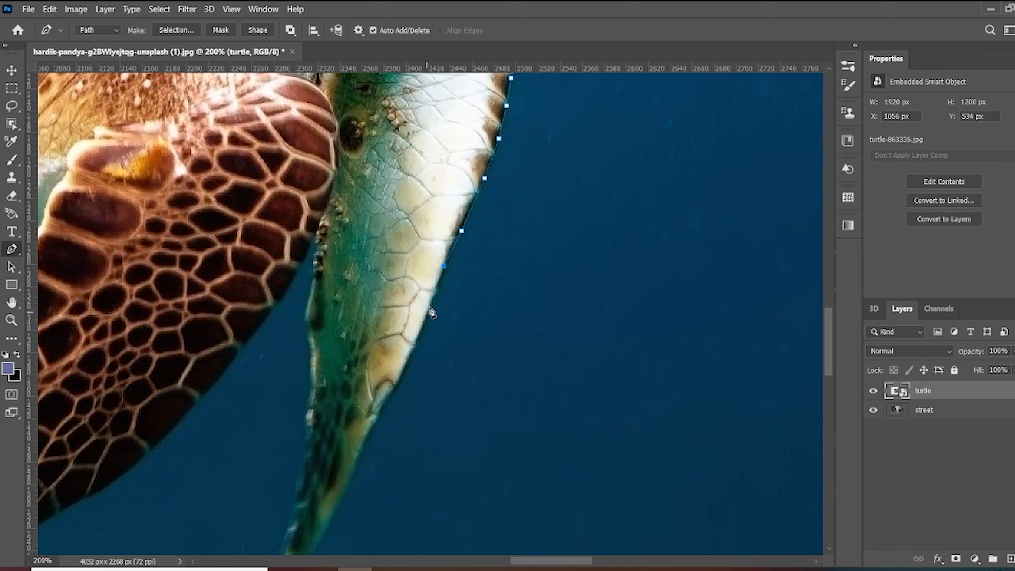
left_click(414, 345)
left_click(400, 373)
left_click_drag(400, 375, 404, 377)
key("ctrl+z")
left_click(399, 372)
left_click_drag(399, 374, 400, 378)
Trace the narrowing lower part of the far flipper's front edge down to just before its tip
left_click(383, 403)
left_click(369, 433)
left_click(360, 453)
left_click(346, 492)
left_click(335, 516)
left_click(316, 546)
Bring the path around the tip of the far flipper and start up its rear edge
scroll(831, 344, "down", 3)
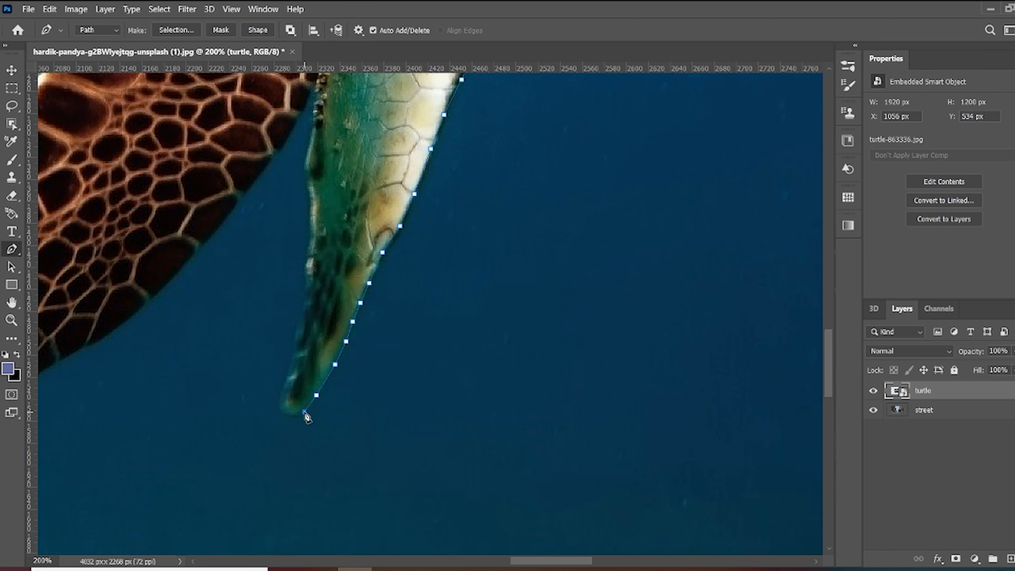
left_click(292, 413)
left_click(281, 399)
left_click(288, 382)
left_click(294, 361)
Trace up the far flipper's rear edge, adjusting the anchor point at its bulge to follow the outline
left_click(310, 277)
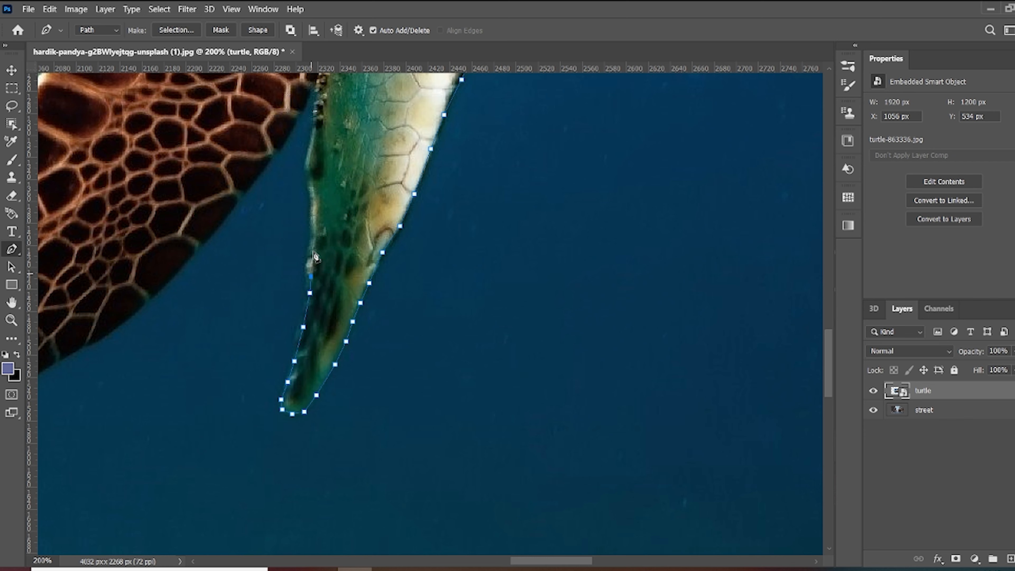
left_click(313, 248)
left_click(316, 220)
left_click(316, 200)
left_click(314, 143)
left_click(317, 117)
left_click(311, 176)
left_click_drag(313, 179, 312, 180)
left_click(311, 178)
left_click_drag(308, 179, 307, 178)
Take the path through the gap where the two flippers meet and start down the near flipper's front edge
scroll(454, 251, "up", 4)
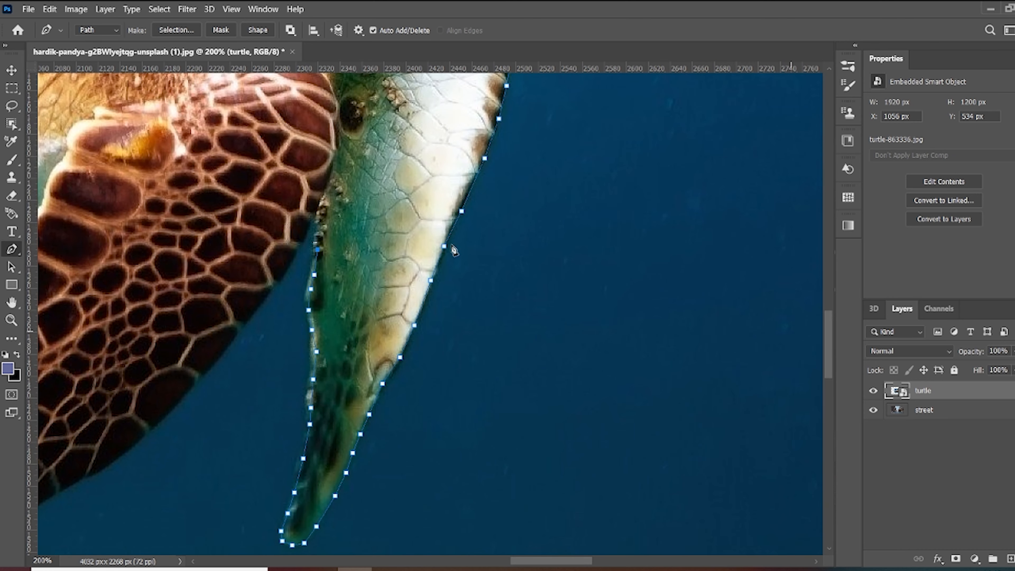
left_click(319, 228)
left_click(312, 222)
left_click(307, 236)
left_click(295, 255)
left_click(287, 269)
left_click(263, 302)
left_click(241, 329)
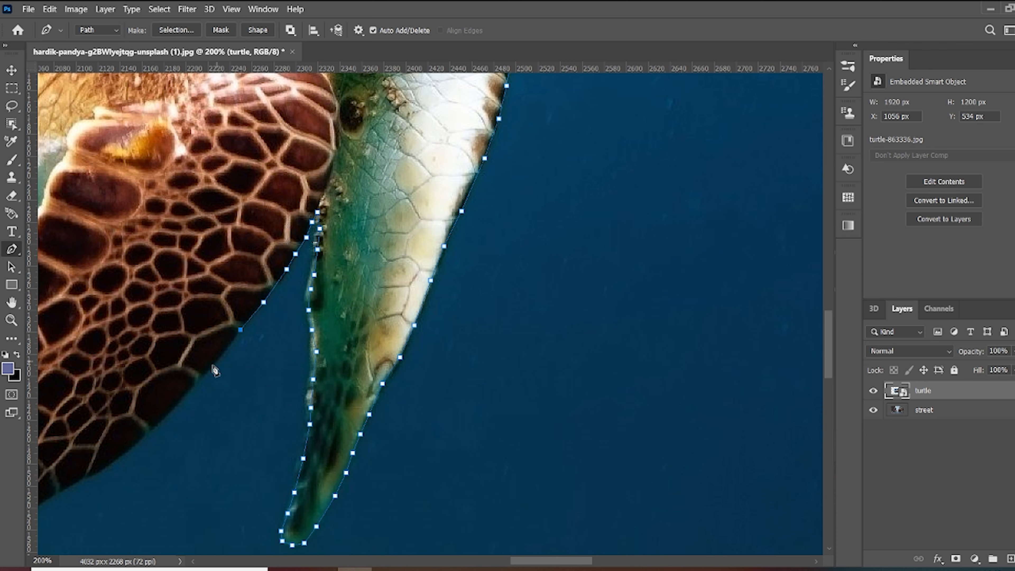
Continue the path along the middle of the near flipper's front edge
left_click(182, 399)
left_click(147, 433)
left_click(115, 462)
left_click(79, 483)
Trace the last stretch of the near flipper's underside towards its pointed tip
scroll(641, 467, "down", 5)
left_click_drag(523, 564, 476, 563)
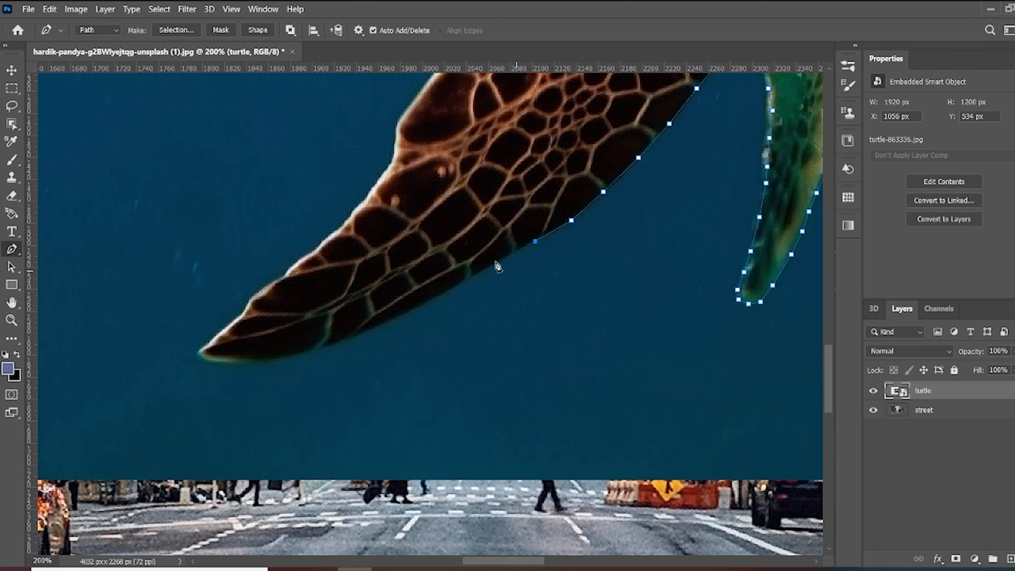
left_click(442, 294)
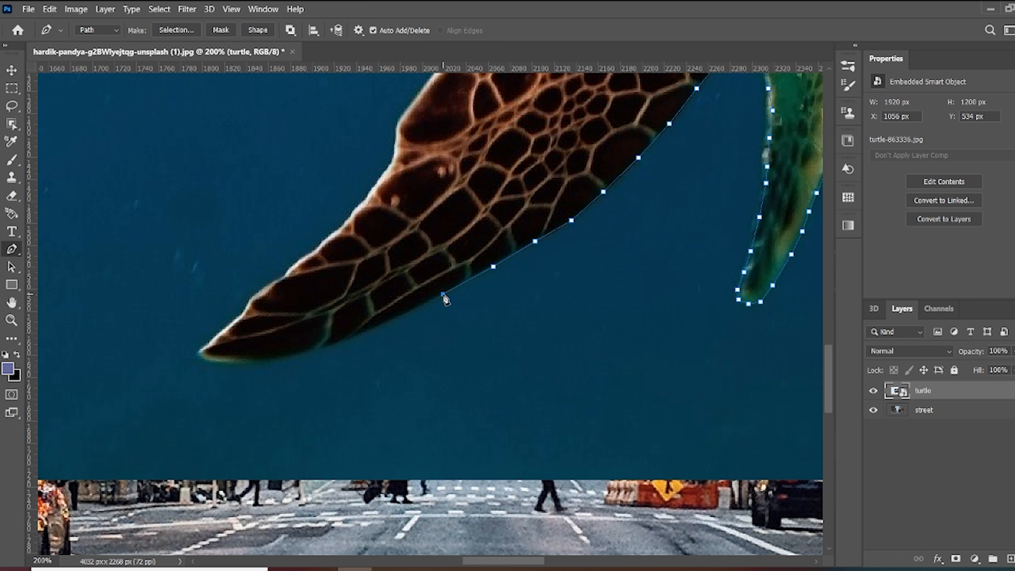
left_click(386, 321)
left_click(345, 341)
left_click(299, 351)
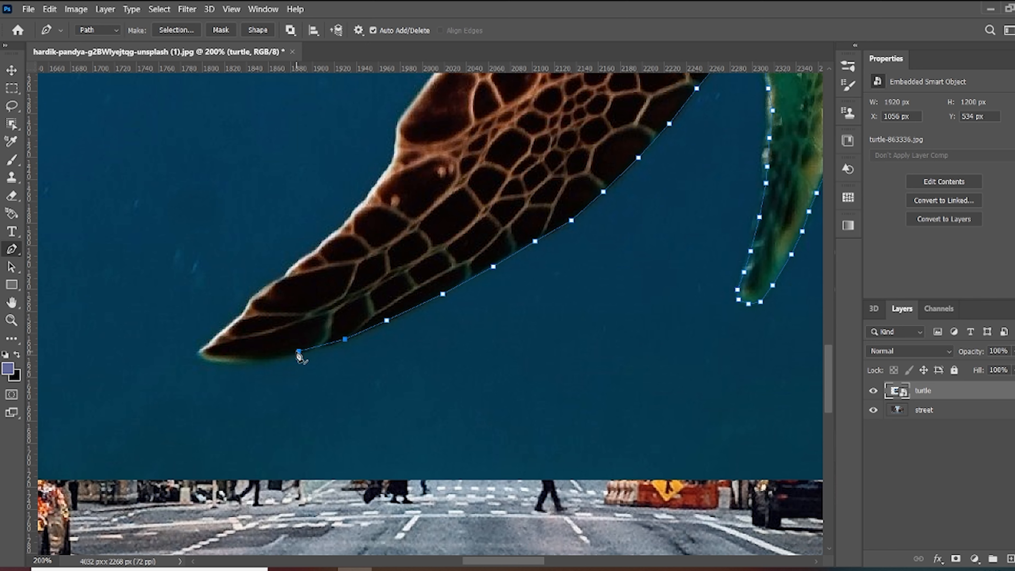
Bring the path around the near flipper's tip and nudge the anchor point just before it onto the edge
left_click(261, 362)
left_click_drag(231, 359, 229, 361)
left_click_drag(299, 351, 299, 354)
left_click(211, 342)
Trace the near flipper's rear edge from the tip along its first scalloped scales
left_click(240, 315)
left_click(247, 307)
left_click(256, 294)
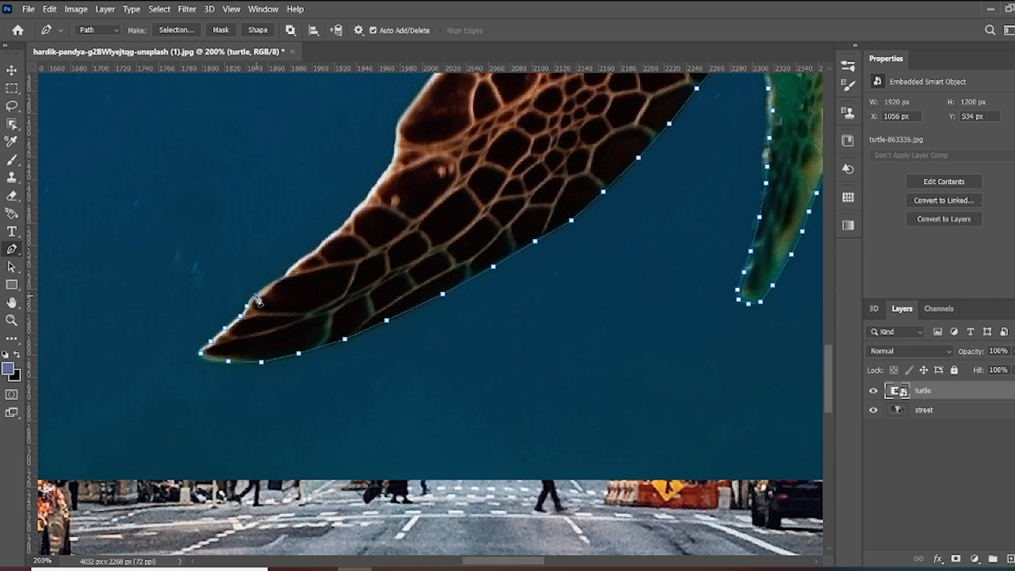
left_click(270, 287)
left_click(279, 278)
left_click(290, 271)
left_click(300, 262)
left_click(320, 253)
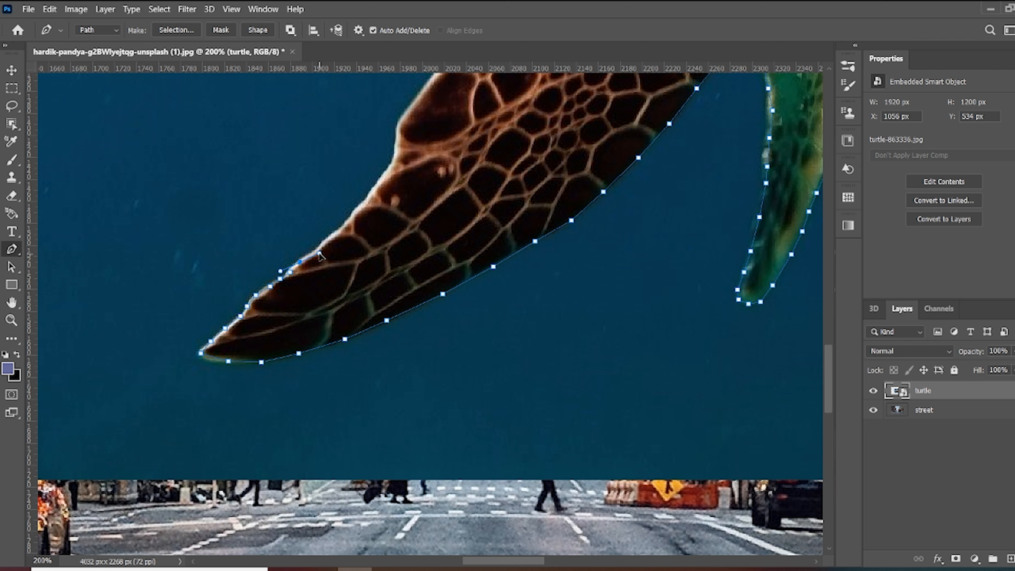
Continue up the near flipper's rear edge to just past the notch halfway along it
left_click(328, 240)
left_click(346, 224)
left_click(360, 206)
left_click(370, 196)
left_click(382, 178)
left_click(394, 162)
left_click(398, 126)
left_click(406, 114)
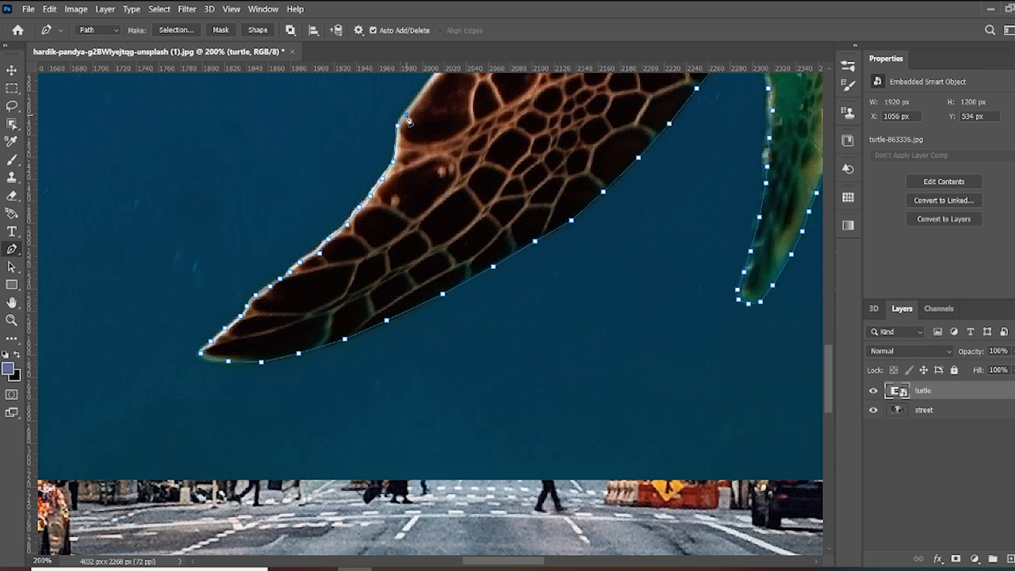
Trace the rest of the near flipper's rear edge and close the path at the underside of the shell
left_click(424, 92)
left_click_drag(824, 364, 828, 321)
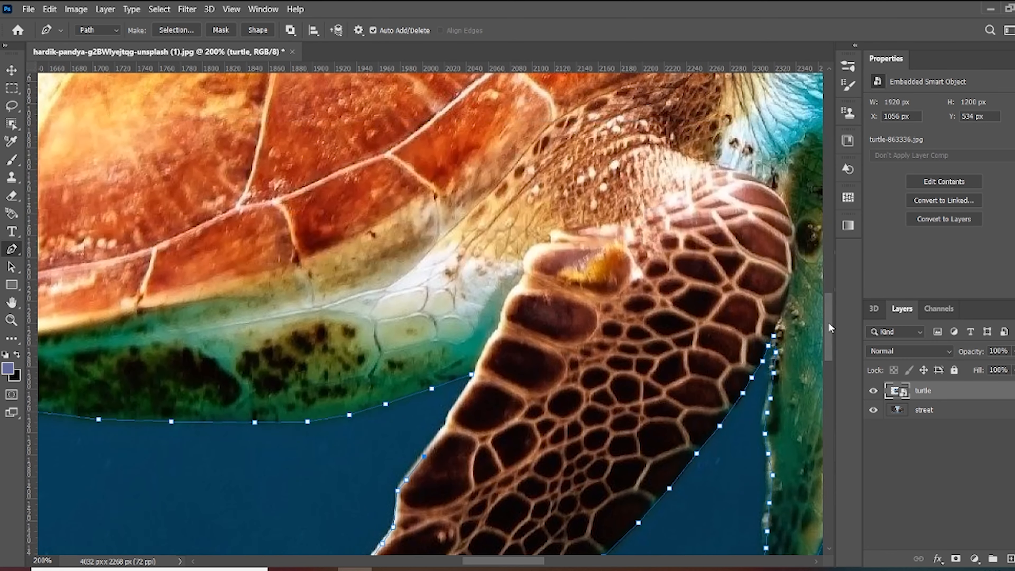
left_click(445, 431)
left_click(460, 402)
left_click(472, 377)
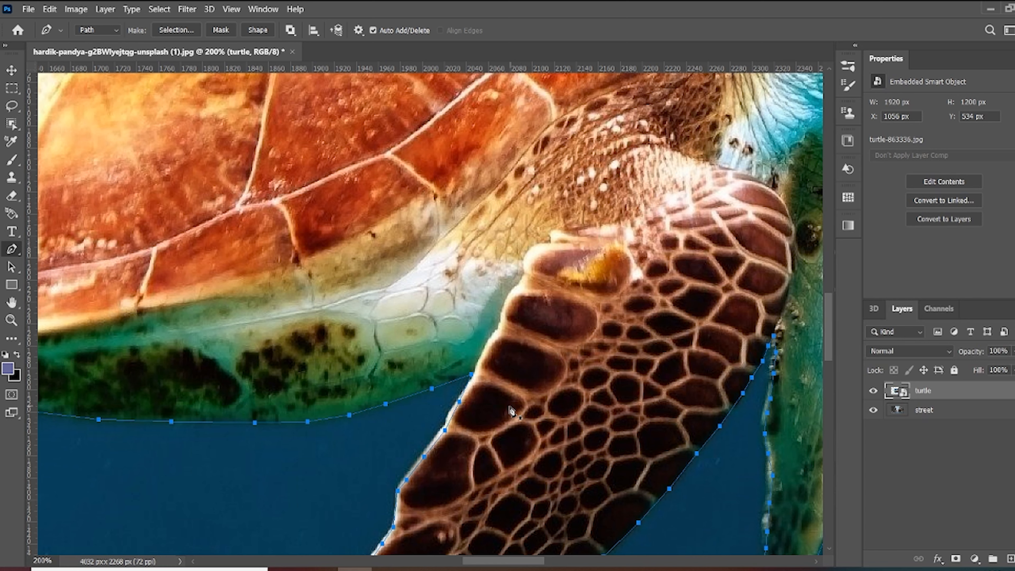
Convert the path into a new anti-aliased selection with 0 px feather, mask the turtle layer with it and fit the image in view
right_click(151, 186)
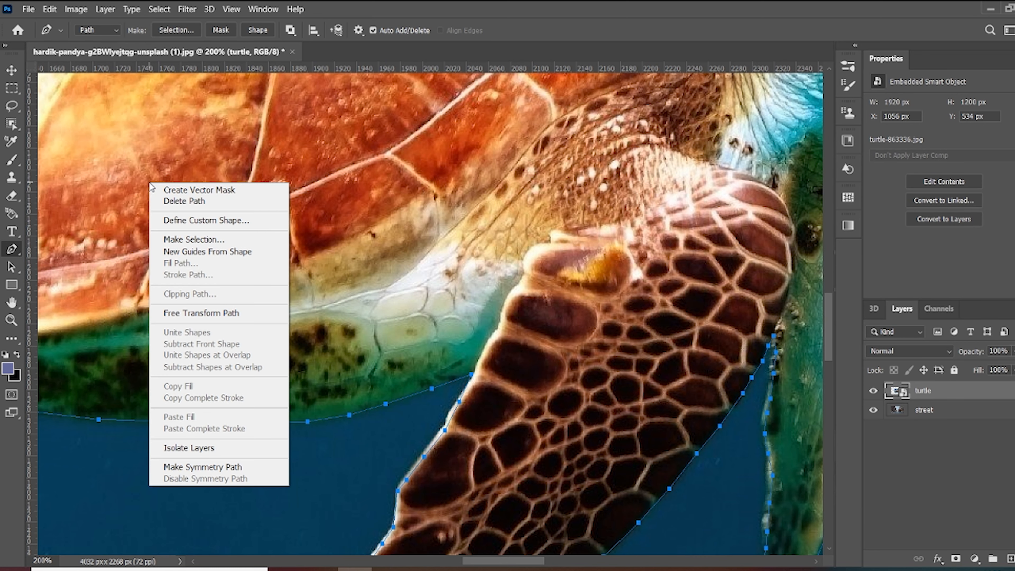
left_click(261, 239)
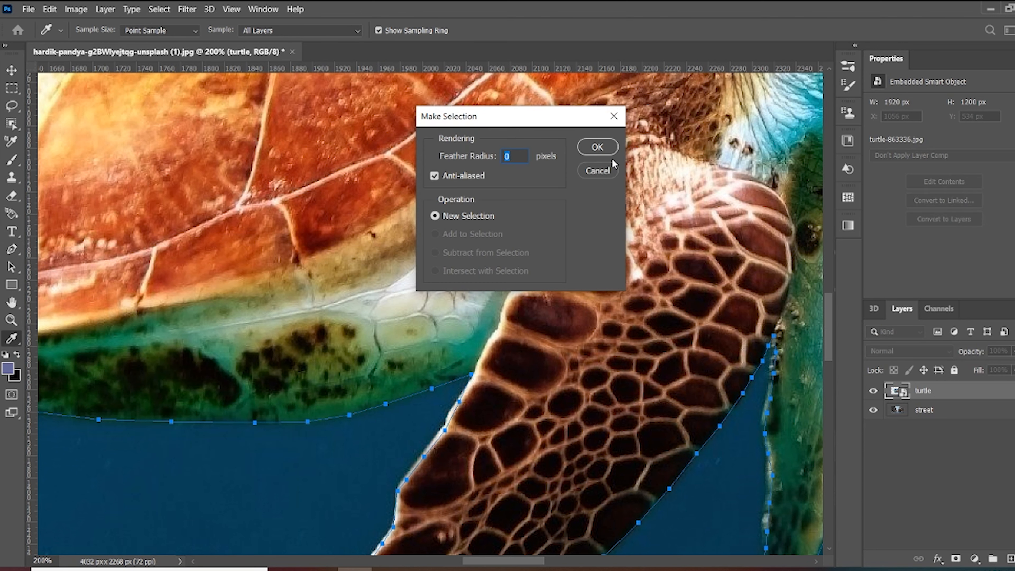
left_click(599, 147)
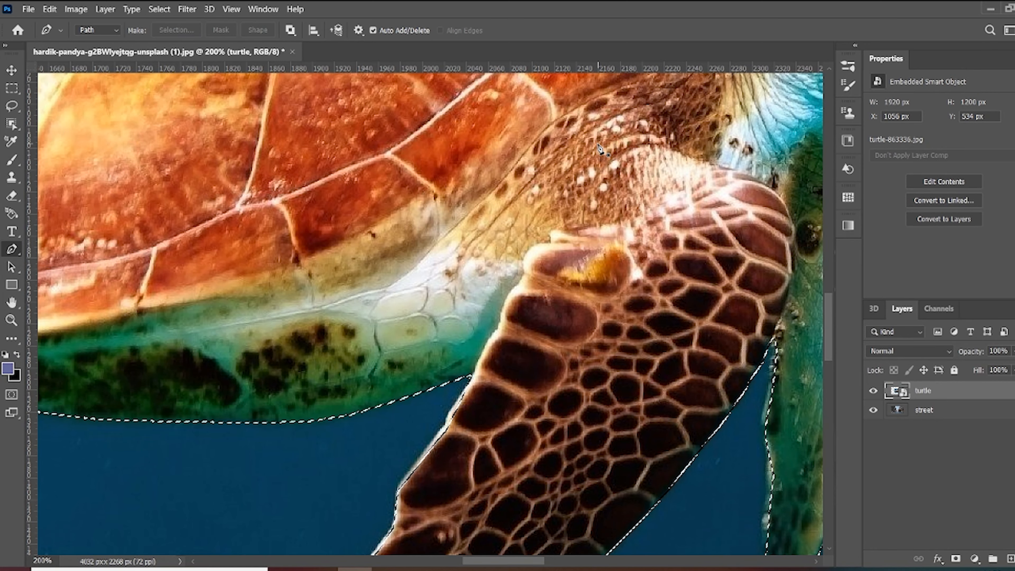
left_click(956, 558)
key("ctrl+0")
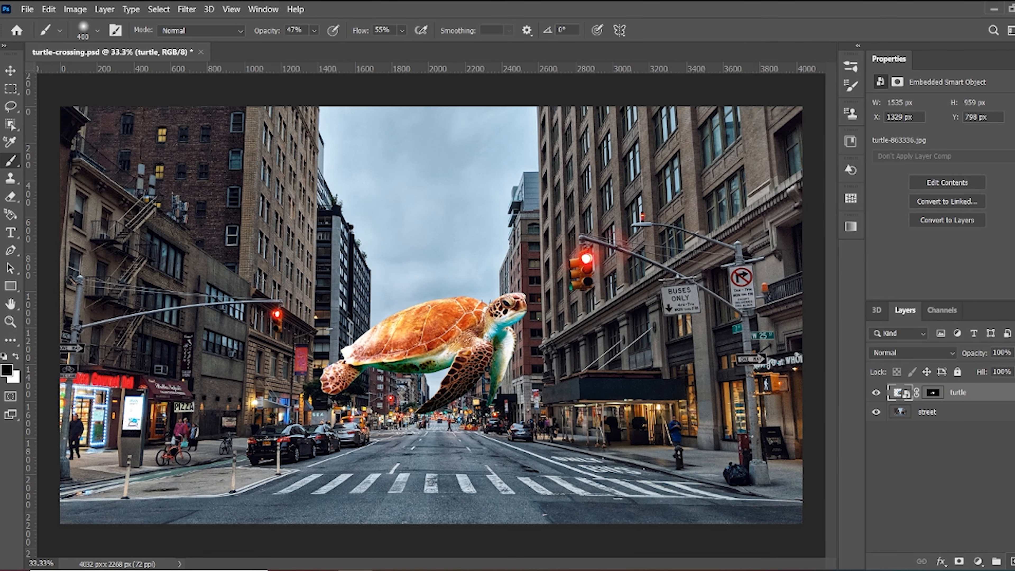
Add a new layer above the turtle and name it "shadow"
left_click(1011, 561)
double_click(925, 394)
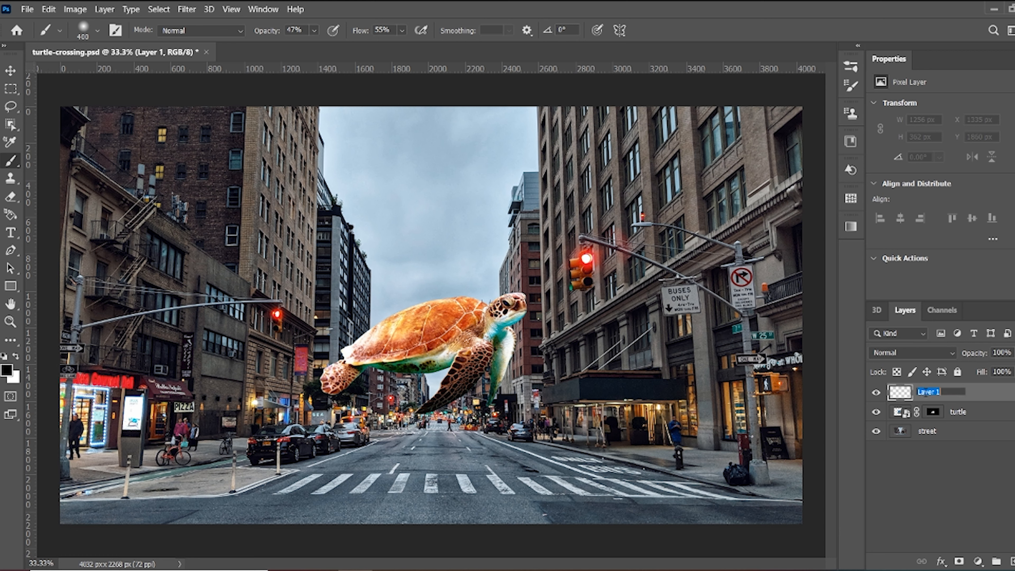
type("shadow")
key("Return")
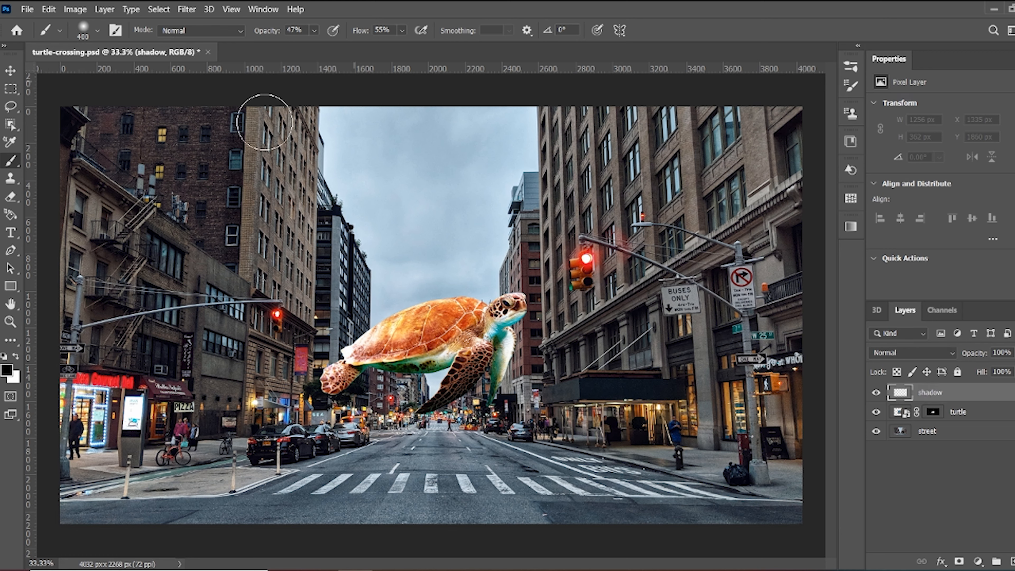
Set the brush to 26% opacity and 72% flow
left_click(315, 31)
left_click_drag(320, 50, 307, 49)
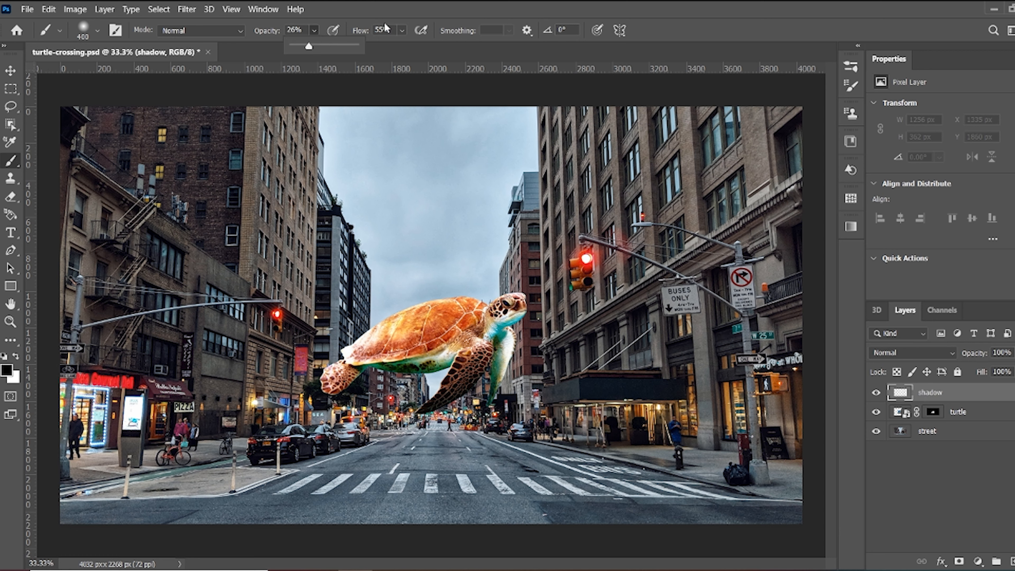
left_click(403, 31)
left_click_drag(410, 47, 423, 46)
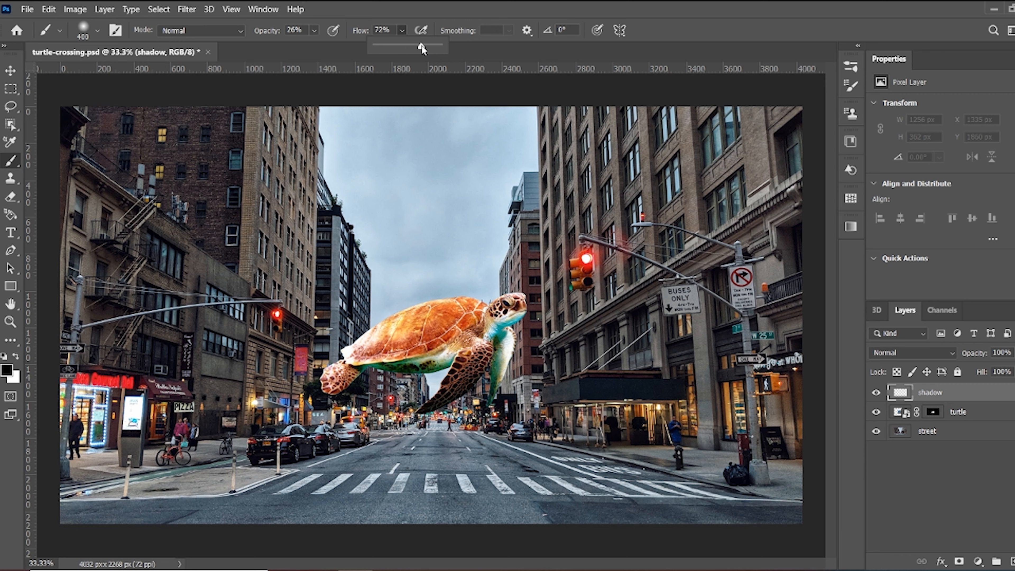
Paint a soft black shadow across the crosswalk beneath the turtle with the brush reduced to 200 px
left_click(325, 494)
key("bracketleft")
key("bracketleft")
key("bracketleft")
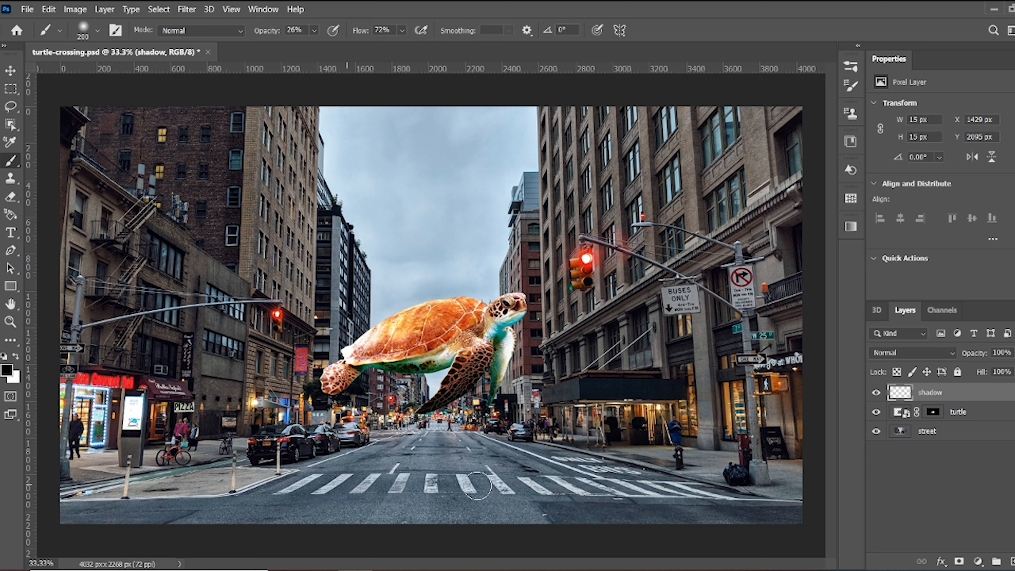
mouse_move(498, 480)
left_mouse_down()
mouse_move(352, 478)
mouse_move(350, 494)
left_mouse_up()
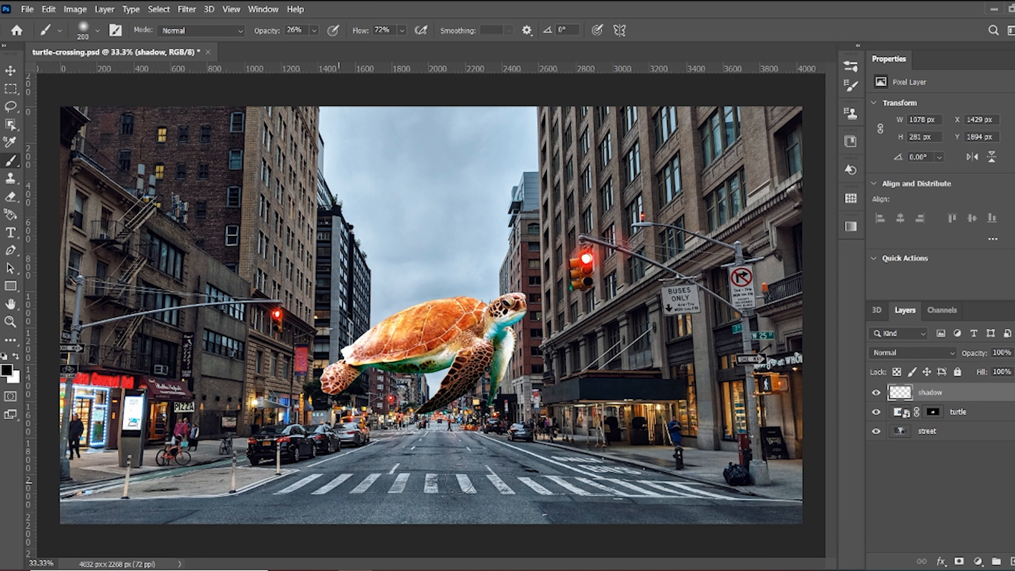
mouse_move(342, 491)
left_mouse_down()
mouse_move(514, 495)
mouse_move(340, 503)
mouse_move(327, 494)
left_mouse_up()
mouse_move(517, 475)
left_mouse_down()
mouse_move(359, 477)
mouse_move(487, 484)
left_mouse_up()
Reduce the brush to 125 px and darken the shadow along the crosswalk with more strokes
key("bracketleft")
key("bracketleft")
key("bracketleft")
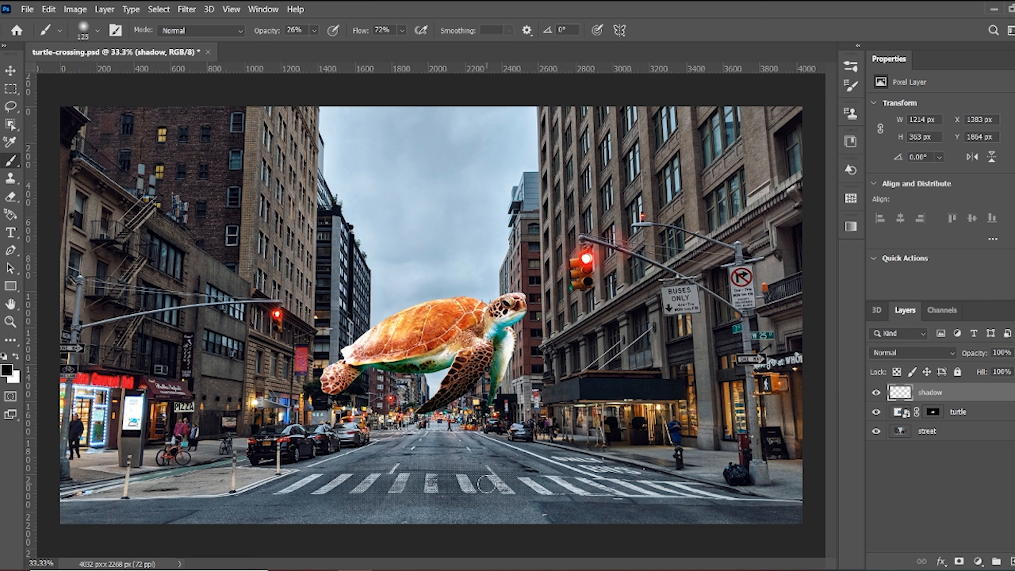
mouse_move(336, 485)
left_mouse_down()
mouse_move(487, 496)
mouse_move(492, 483)
mouse_move(545, 497)
left_mouse_up()
Set the shadow layer's blend mode to Soft Light and paint more shadow across the crosswalk
left_click(915, 355)
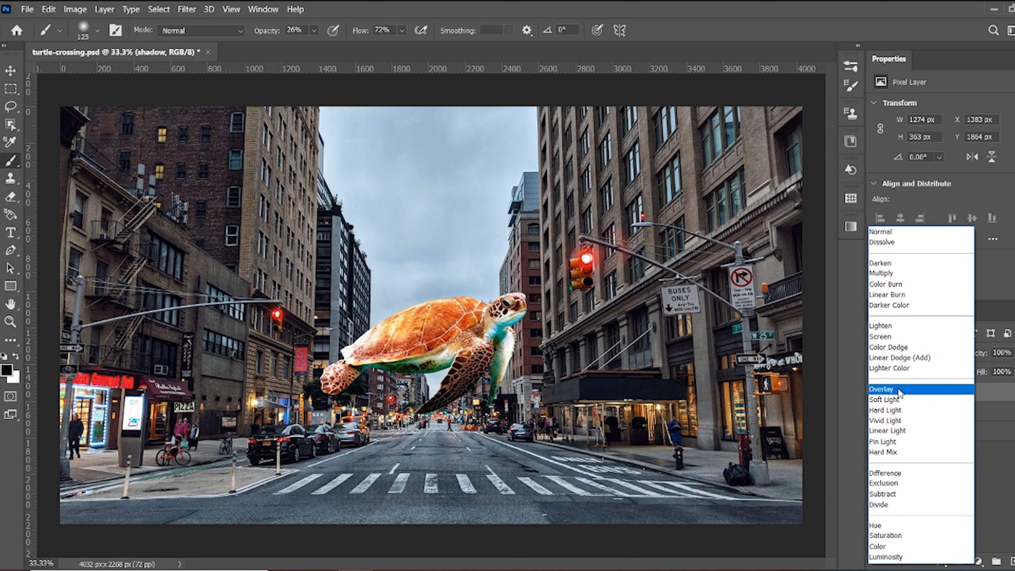
left_click(899, 400)
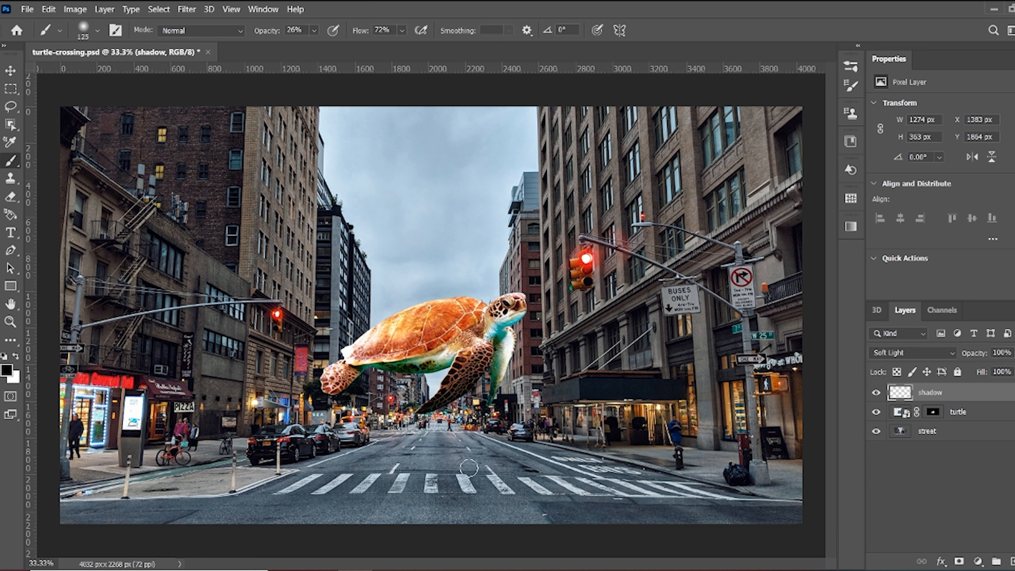
mouse_move(301, 486)
left_mouse_down()
mouse_move(555, 495)
mouse_move(537, 483)
mouse_move(387, 486)
mouse_move(366, 463)
mouse_move(524, 496)
left_mouse_up()
Place the sea-3255634_1920 image as an embedded layer and flip it horizontally
left_click(28, 9)
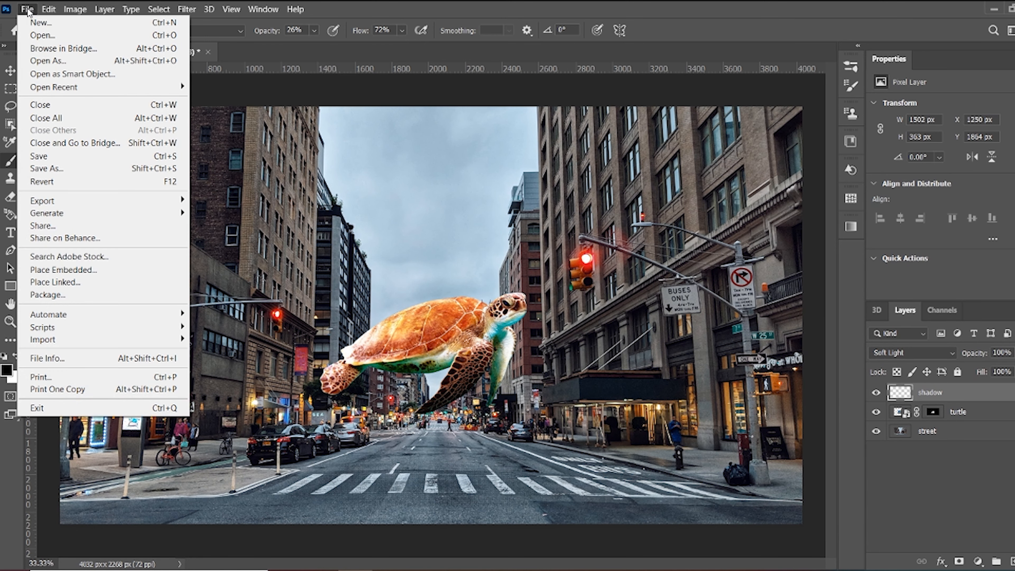
left_click(86, 270)
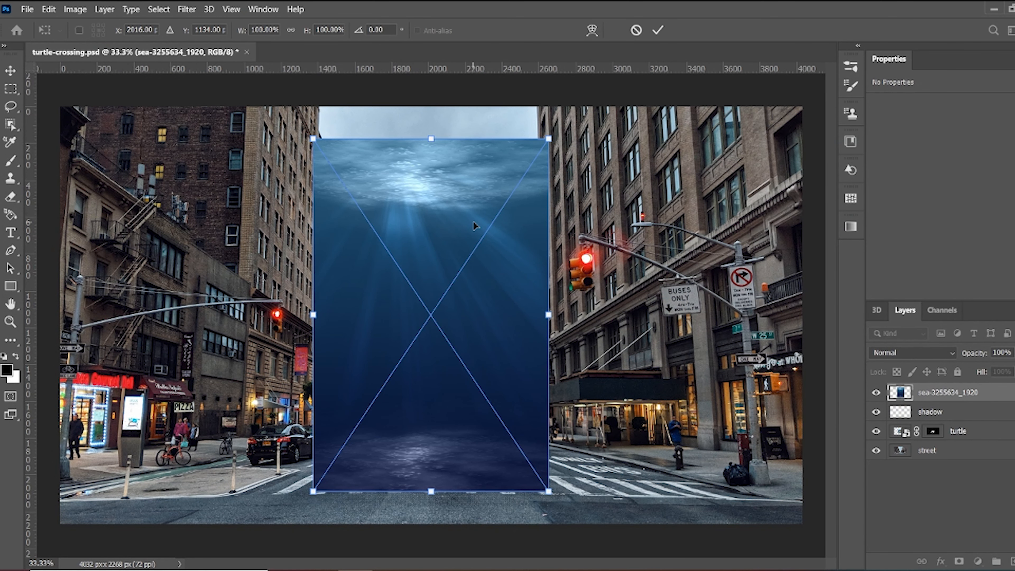
right_click(440, 194)
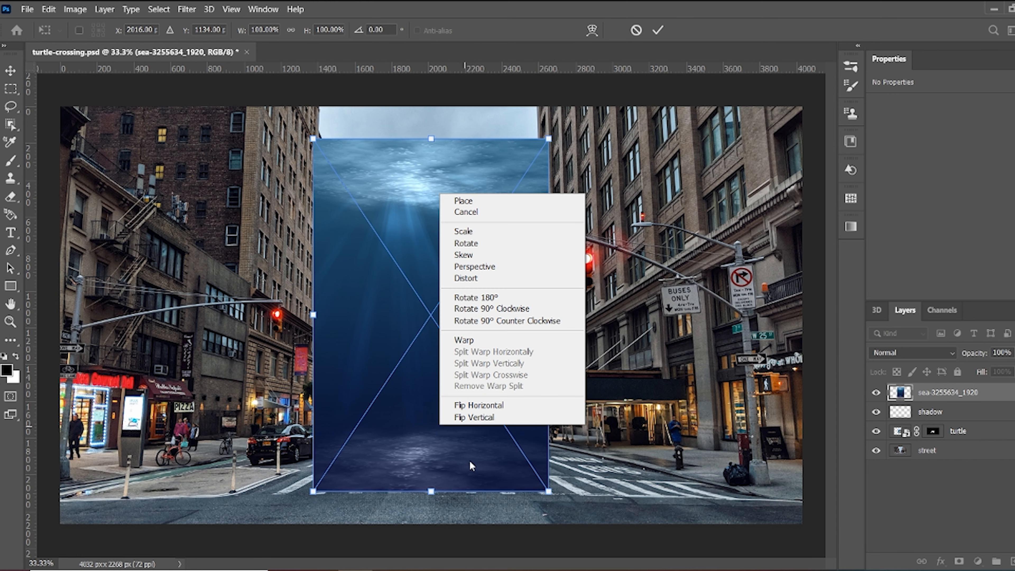
left_click(488, 405)
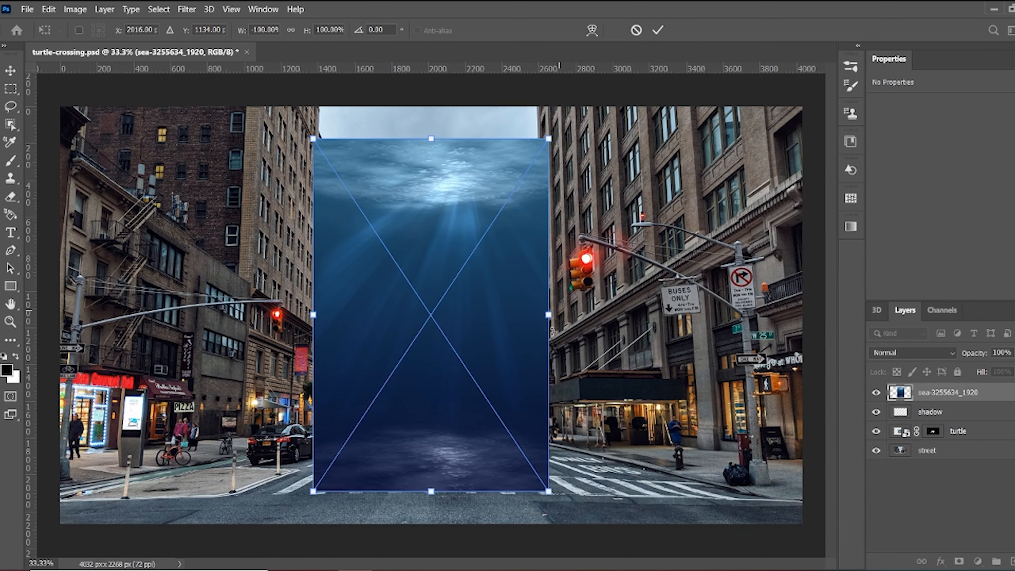
Enlarge the placed sea image to about 165% and position it across the middle of the street scene
left_click_drag(543, 313, 702, 315)
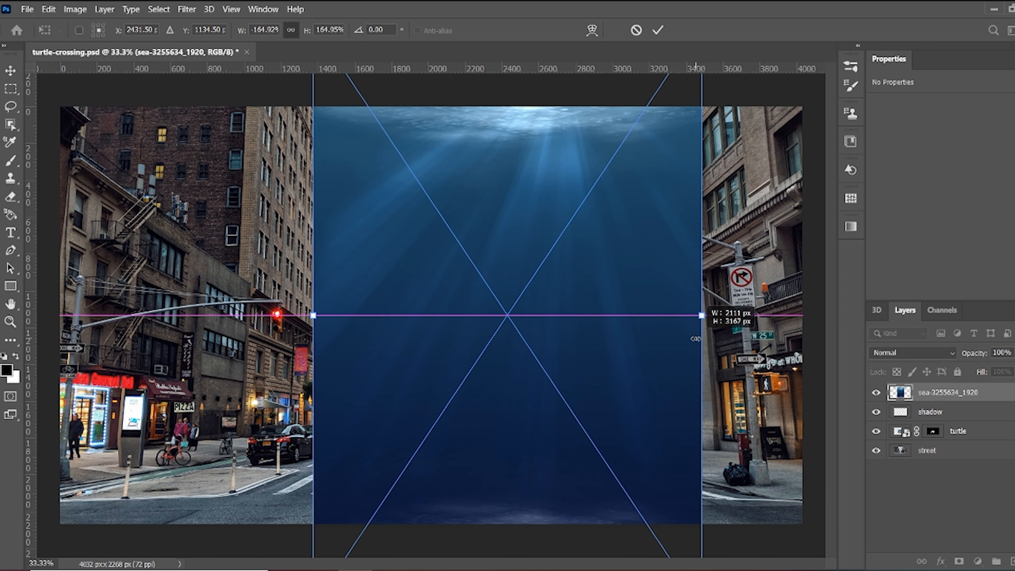
left_click_drag(573, 240, 502, 303)
left_click_drag(452, 349, 454, 295)
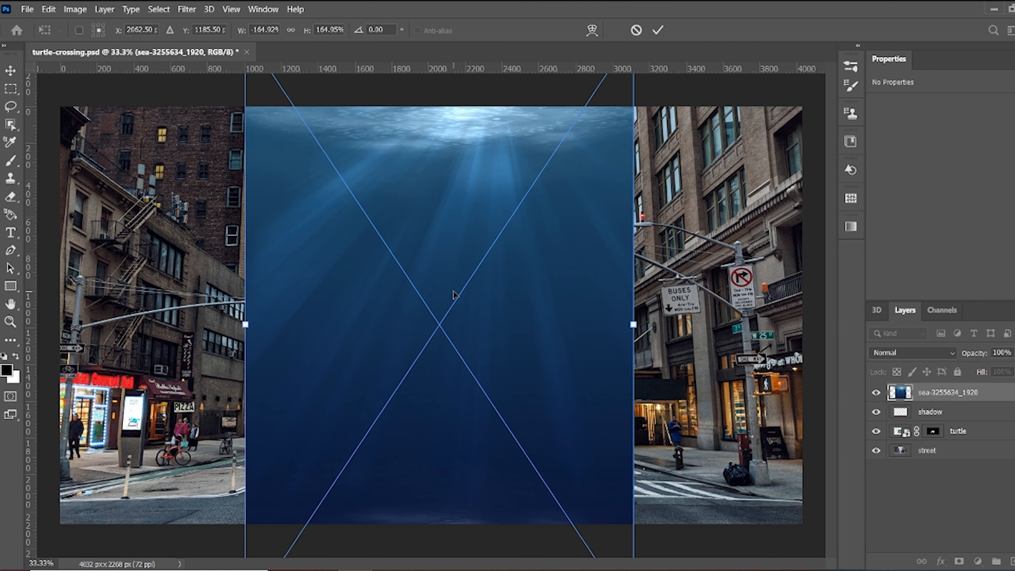
left_click(657, 30)
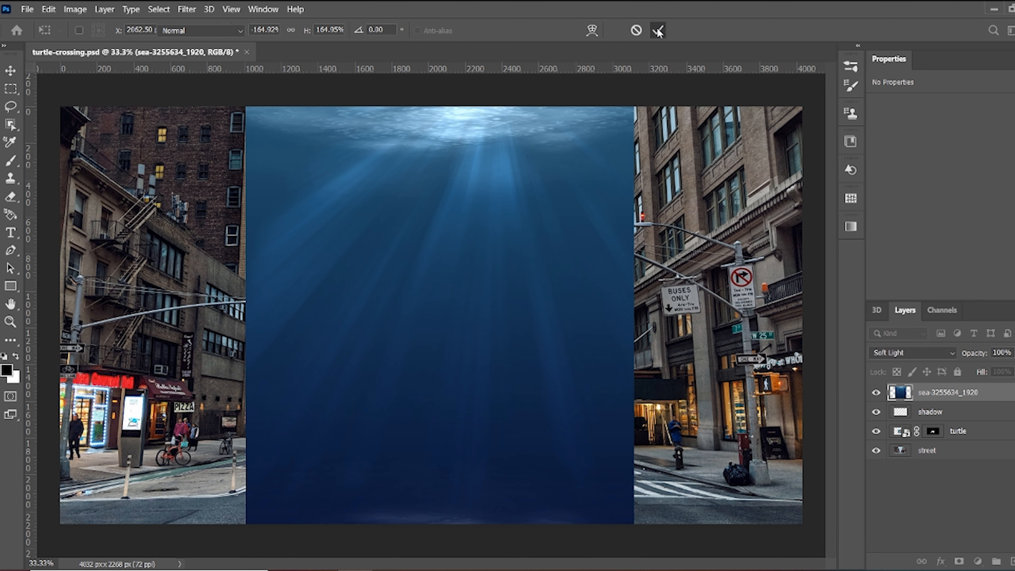
Set the sea layer's blend mode to Multiply and lower its opacity to 65%
left_click(915, 354)
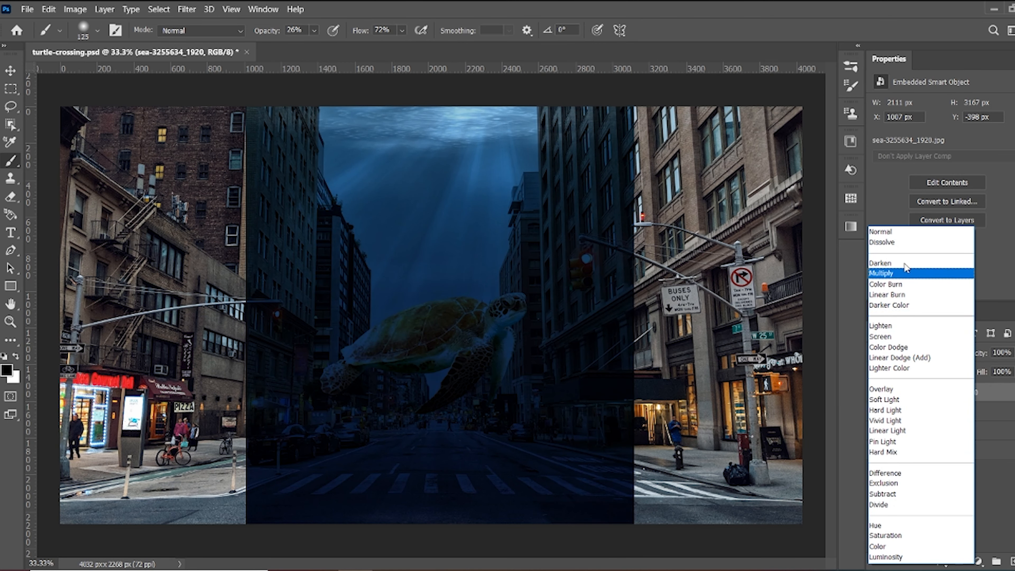
left_click(905, 272)
left_click(1014, 353)
left_click_drag(1014, 369, 1012, 371)
Apply a perspective transform to the sea layer so that it narrows toward its lower edge
key("ctrl+t")
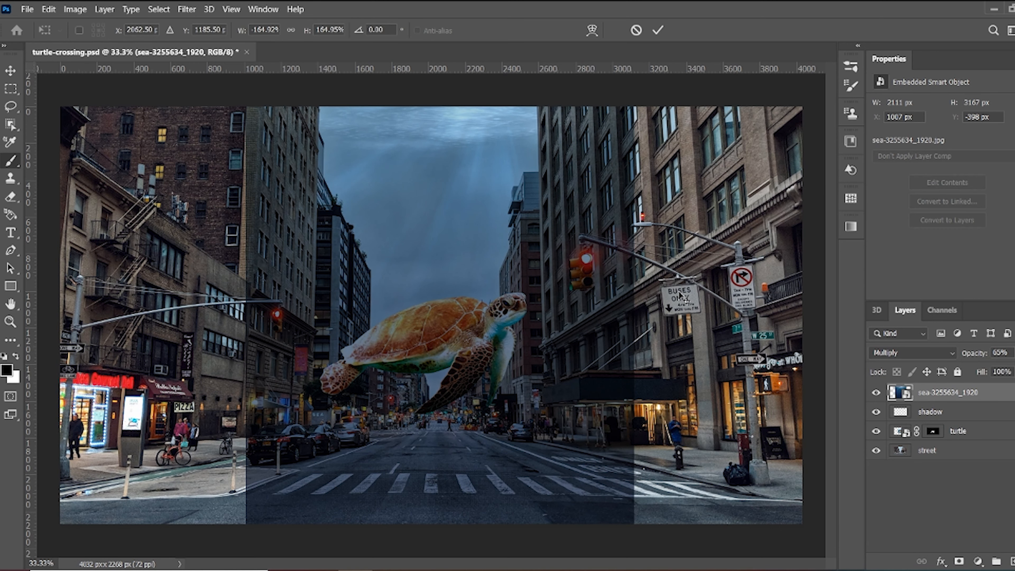
right_click(403, 233)
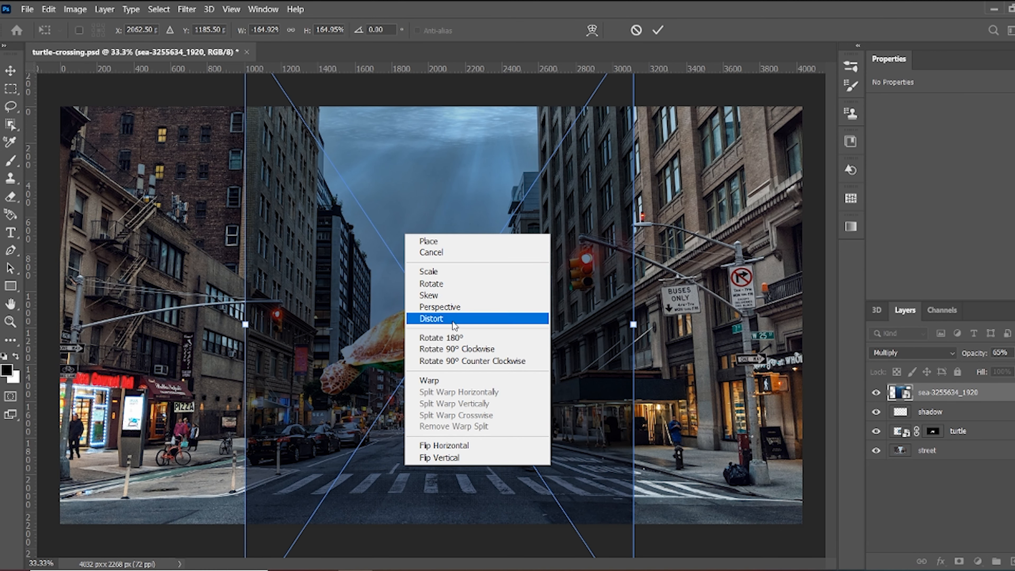
left_click(454, 305)
key("ctrl+0")
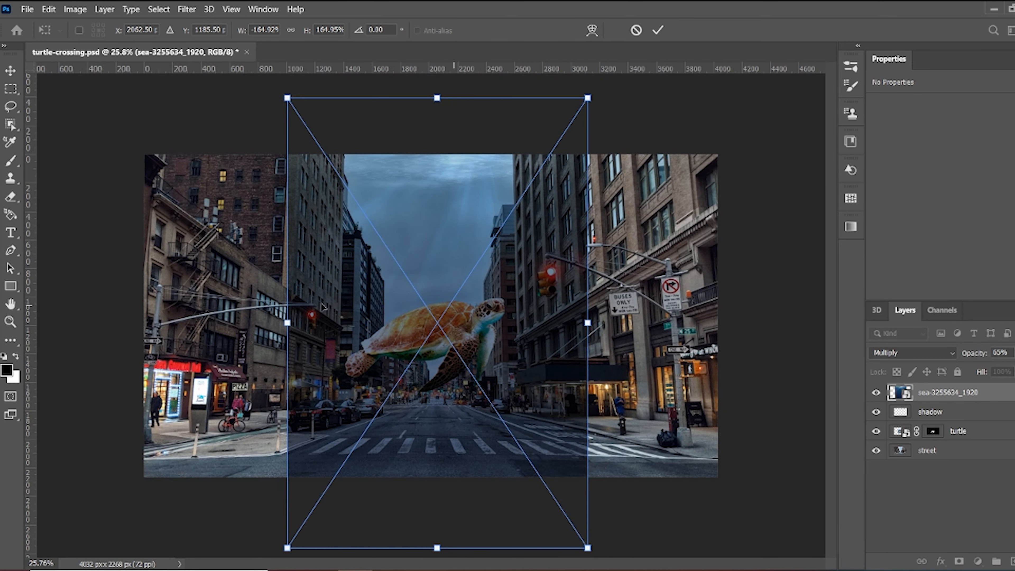
left_click_drag(282, 551, 288, 539)
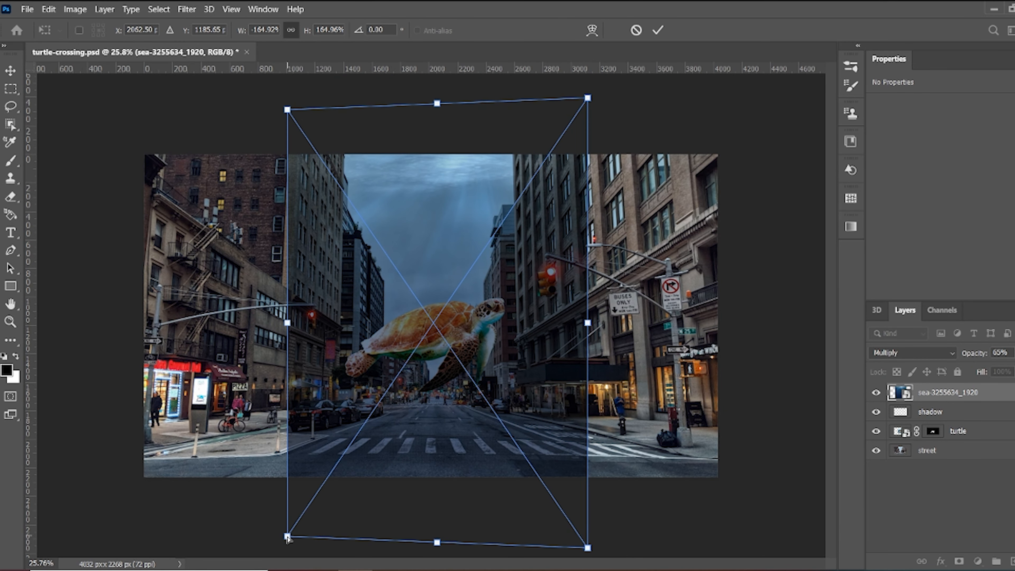
left_click_drag(586, 548, 552, 551)
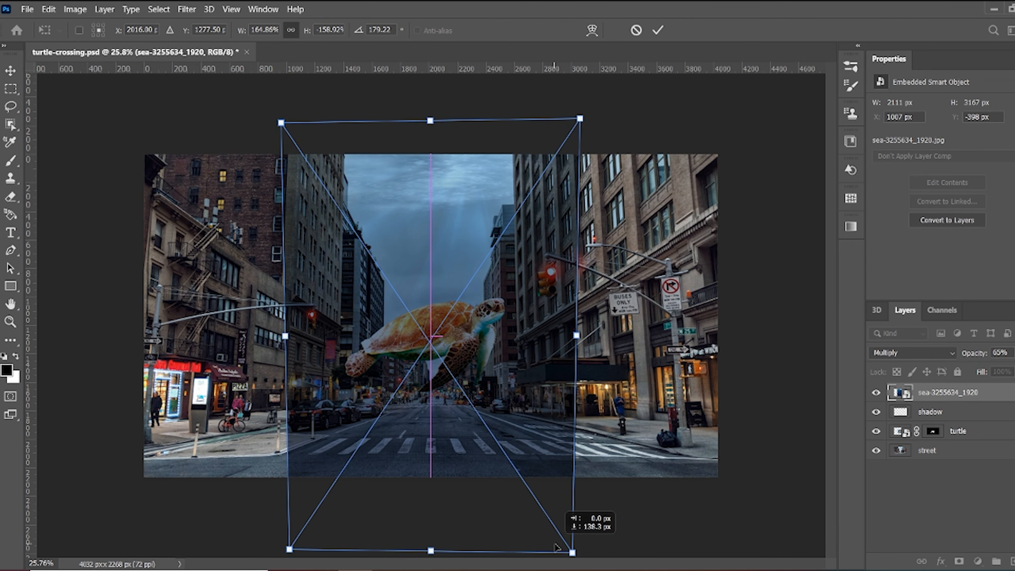
left_click_drag(557, 547, 546, 527)
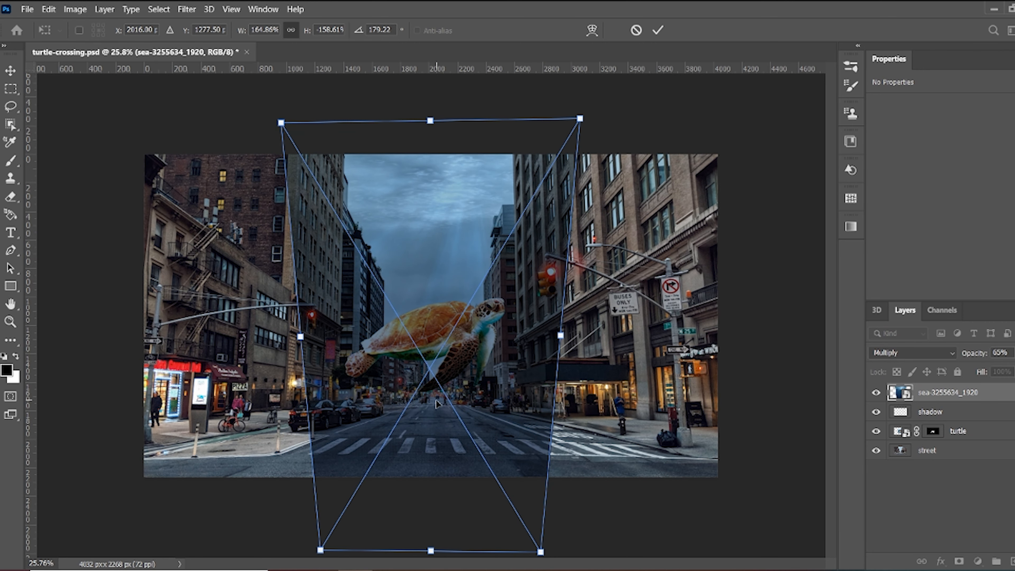
left_click(658, 30)
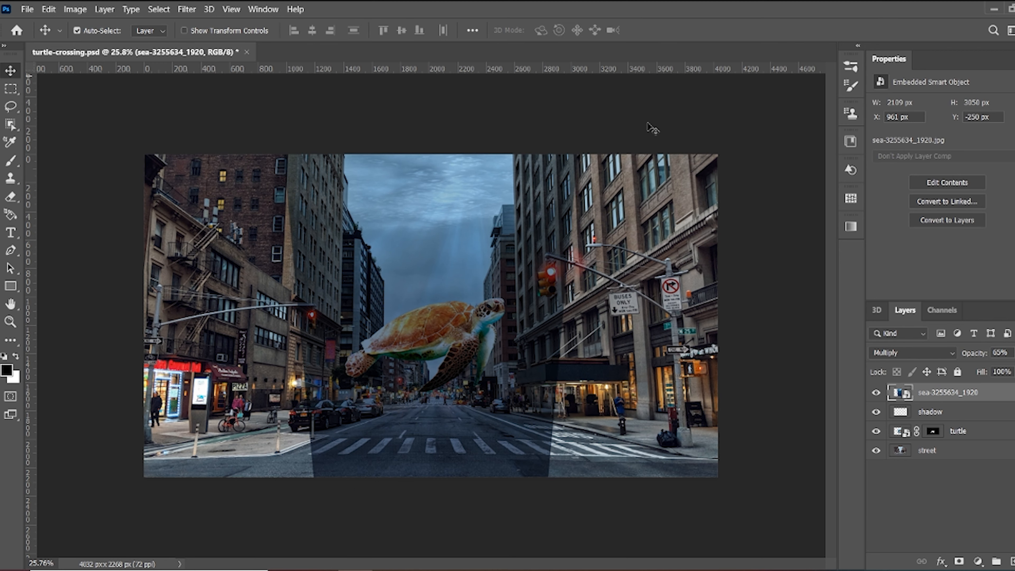
Move the sea image slightly higher in the scene and rename its layer "water"
left_click_drag(445, 264, 454, 239)
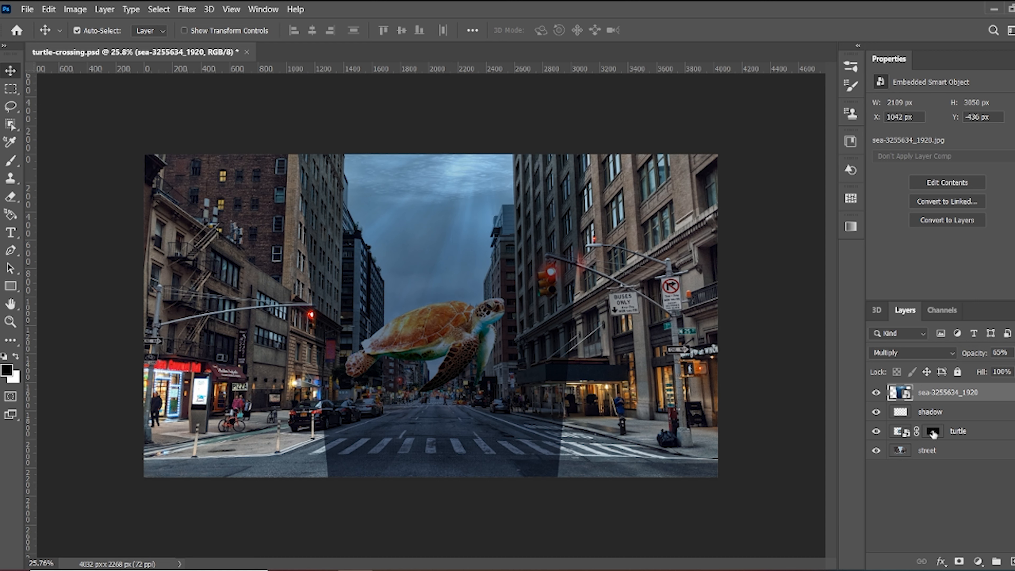
double_click(950, 393)
type("water")
key("Return")
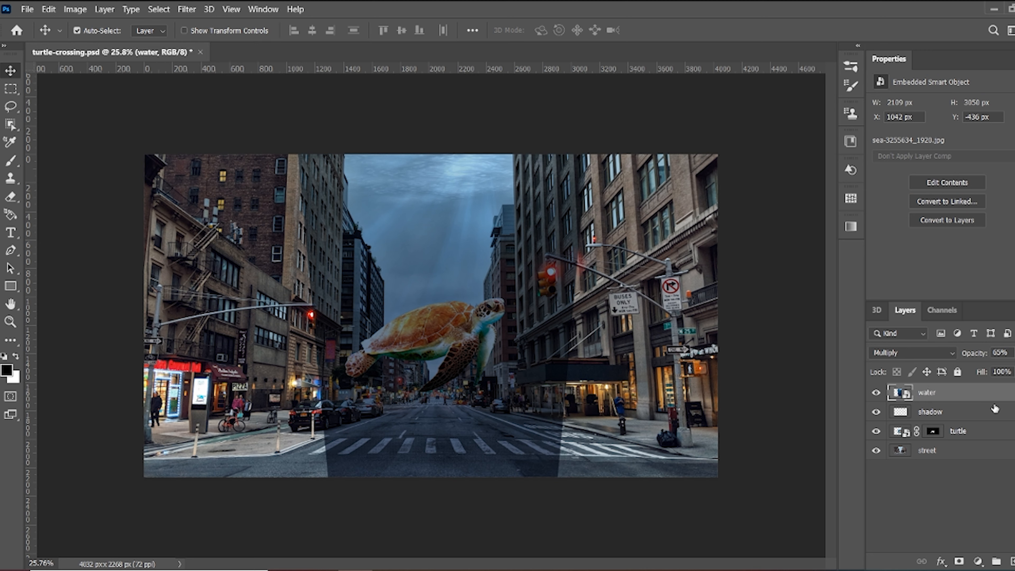
Add a mask to the water layer and paint black over the turtle with a 500 px brush at 13% opacity
left_click(959, 561)
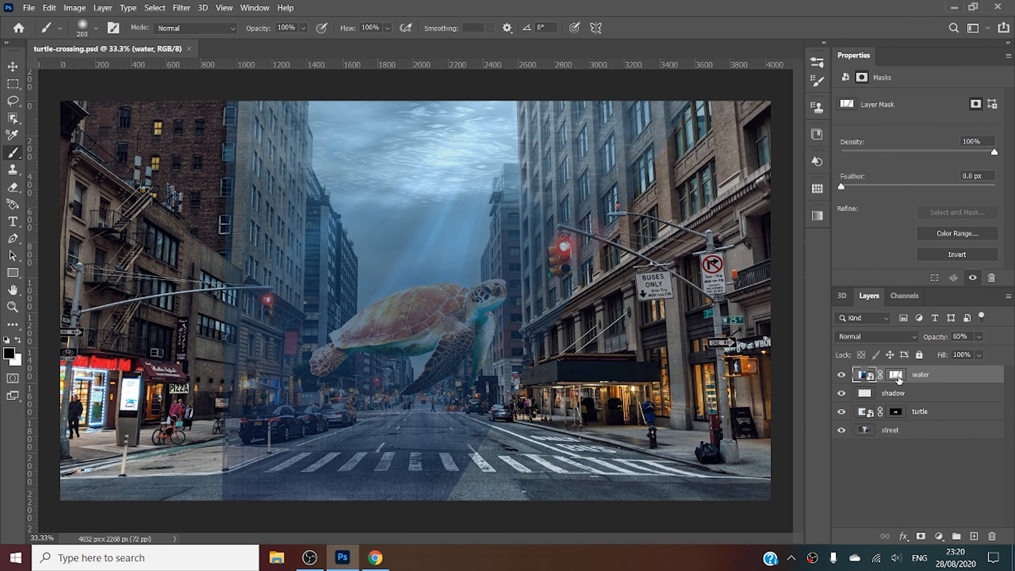
left_click(896, 375)
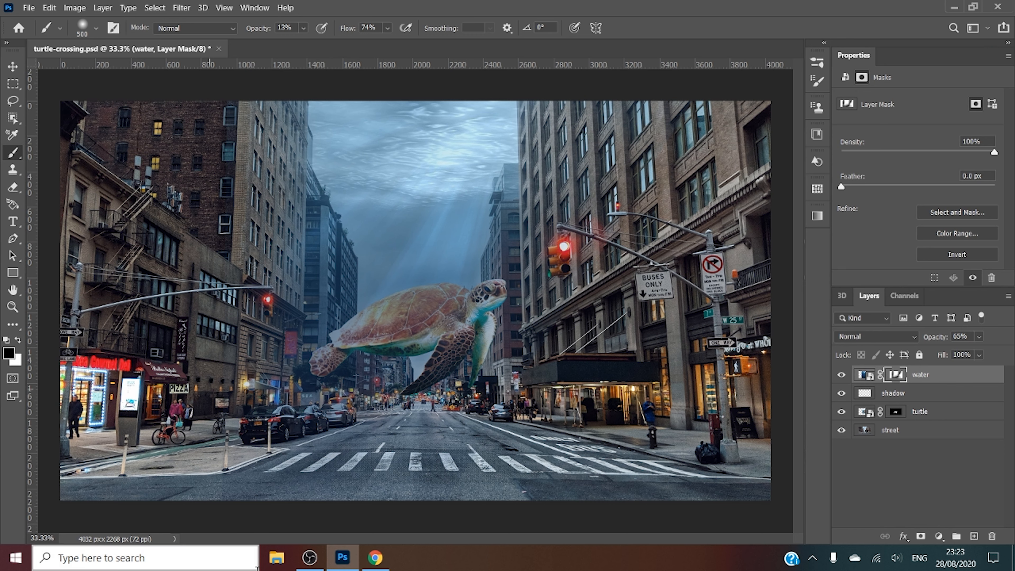
mouse_move(496, 319)
left_mouse_down()
mouse_move(428, 371)
mouse_move(466, 343)
mouse_move(320, 360)
left_mouse_up()
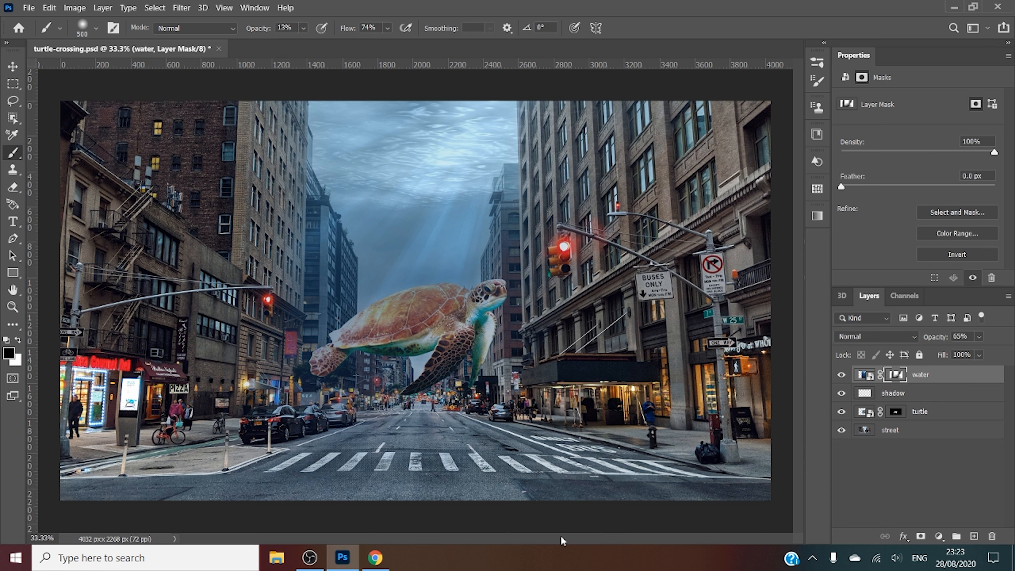
Create a new layer directly above the turtle layer and name it "dodge"
left_click(865, 414)
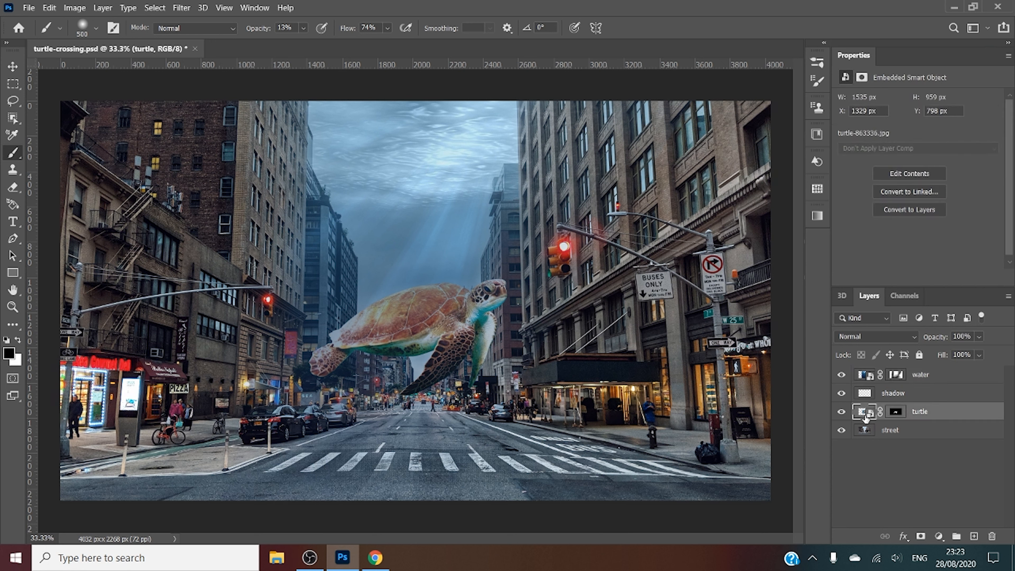
left_click(974, 536)
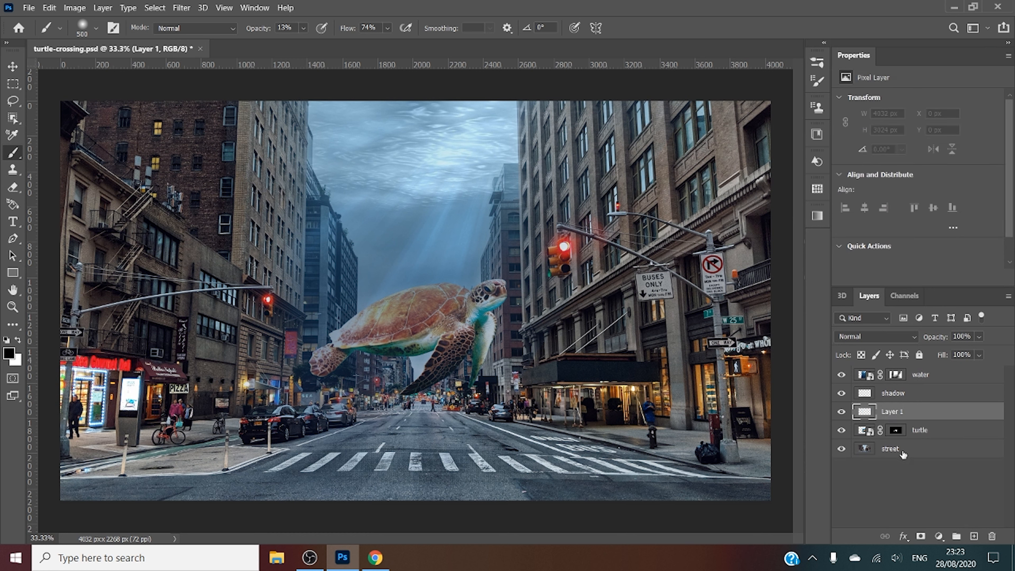
double_click(892, 411)
type("dodge")
key("Return")
Fill the dodge layer with 50% gray and set its blend mode to Overlay
left_click(49, 7)
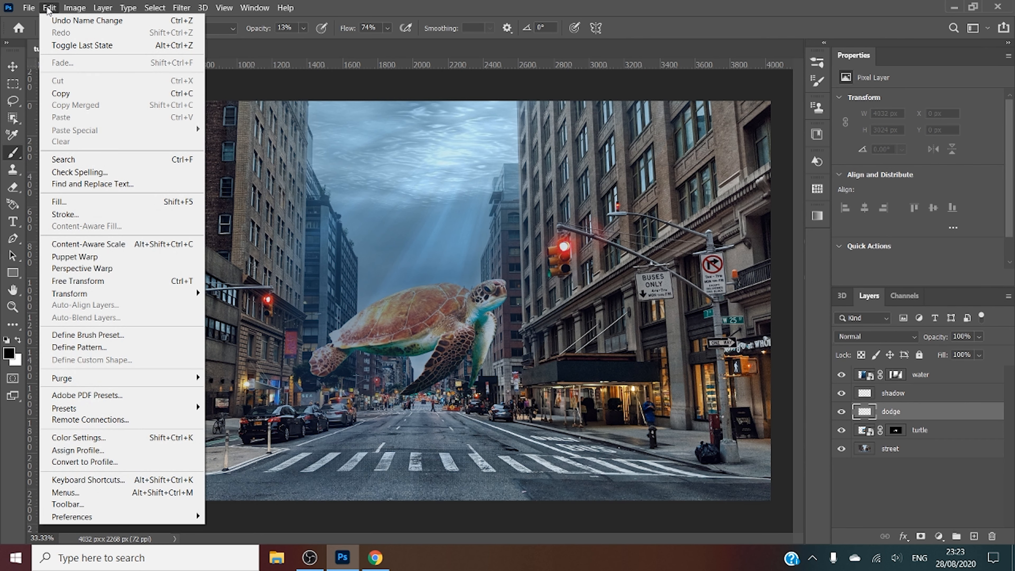
left_click(66, 201)
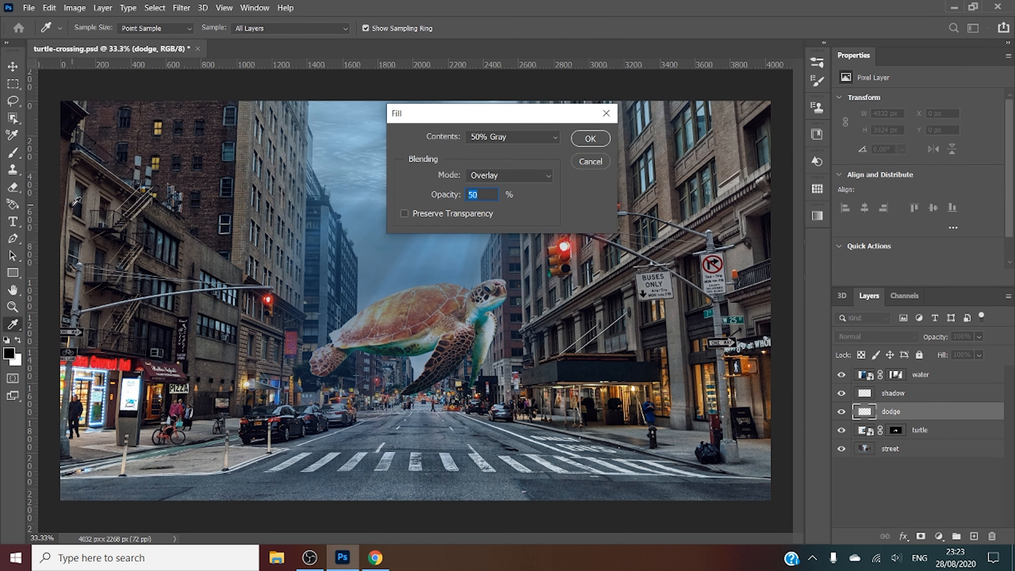
left_click(591, 138)
key("b")
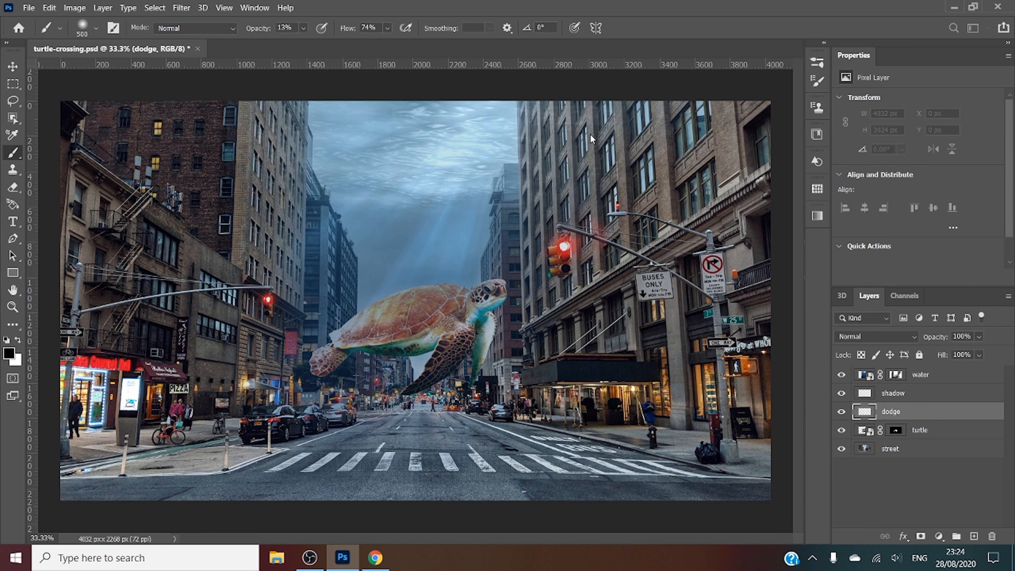
left_click(886, 336)
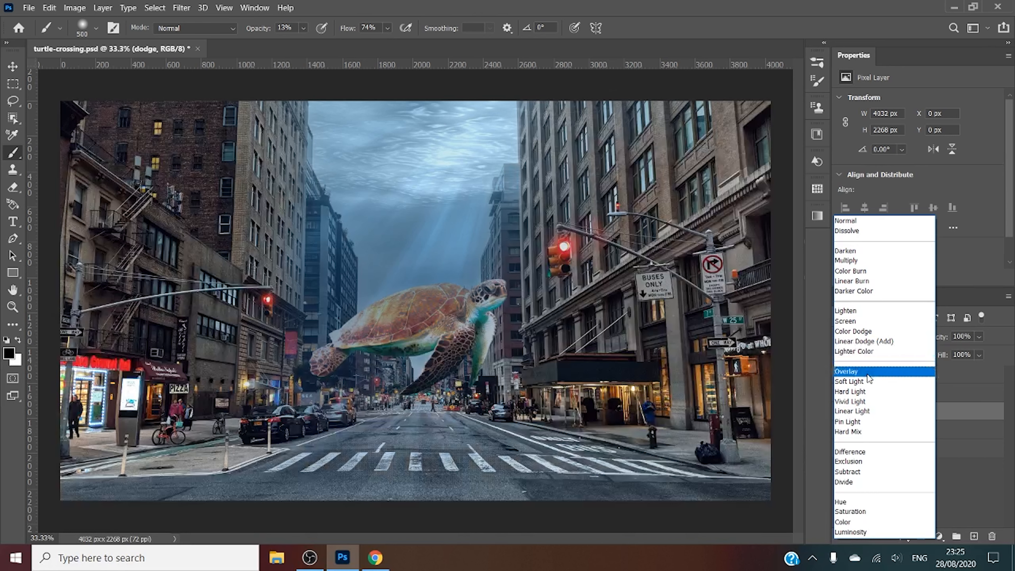
left_click(868, 372)
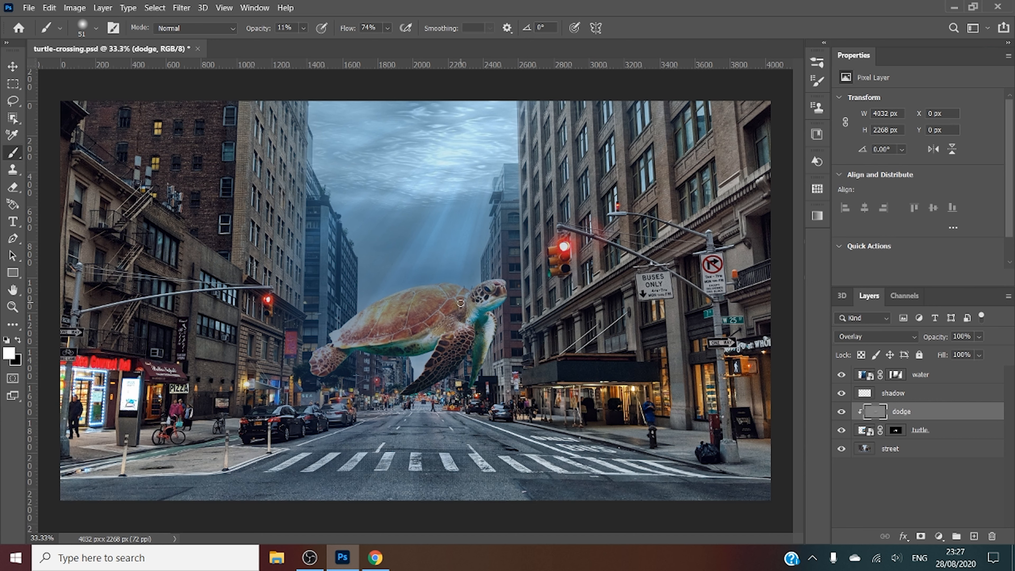
Darken the turtle's lower shell with the Burn tool at 10% exposure in the midtones
key("o")
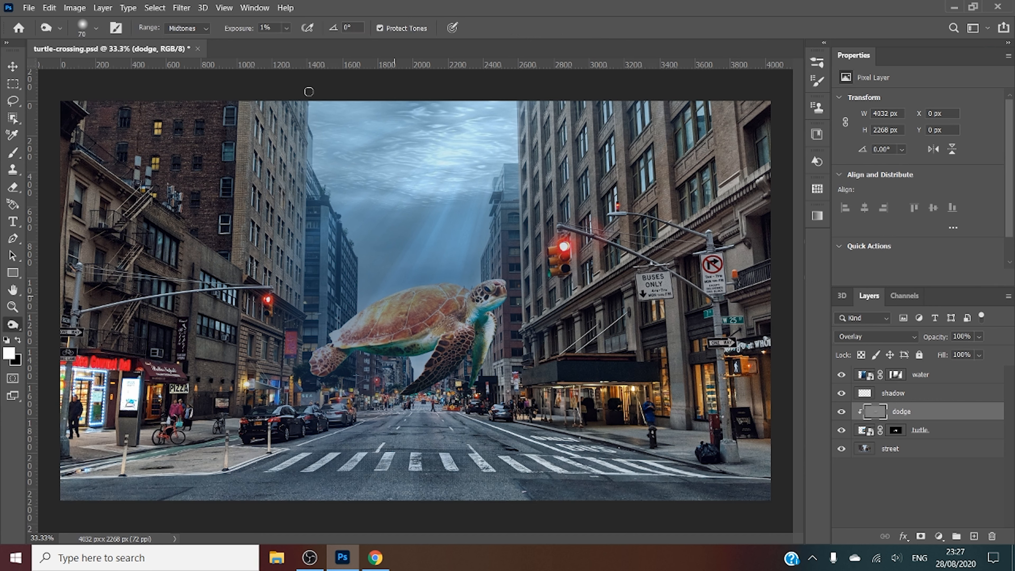
left_click(287, 28)
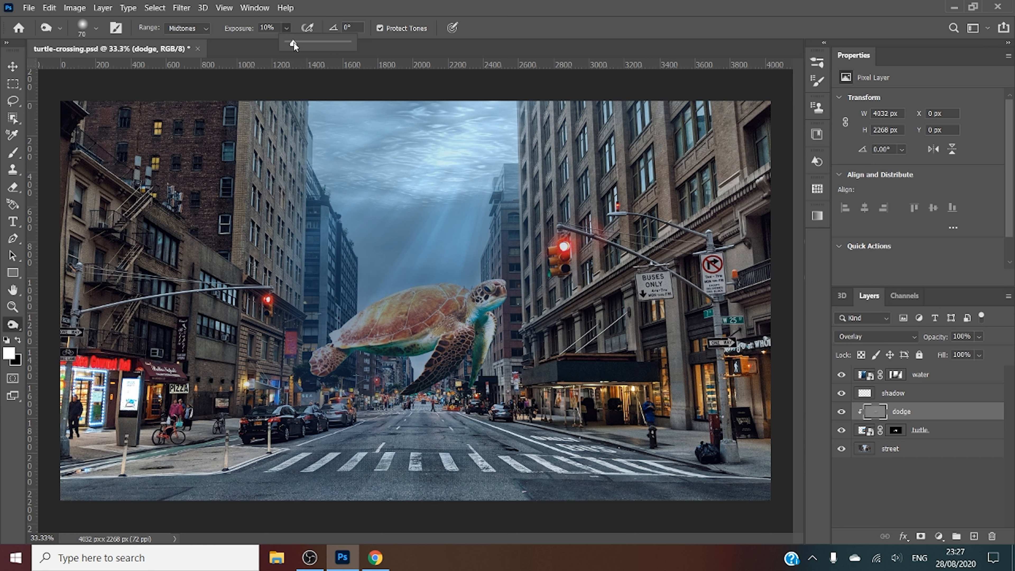
left_click(396, 339)
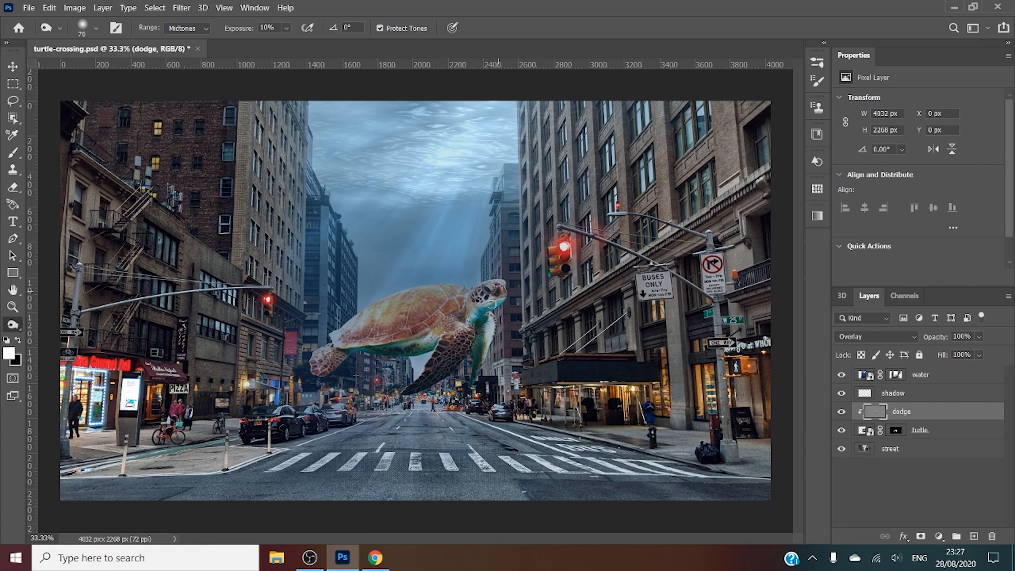
left_click_drag(371, 345, 346, 346)
left_click_drag(357, 343, 399, 335)
Switch to the Dodge tool and choose the tonal range it affects
left_click(8, 331)
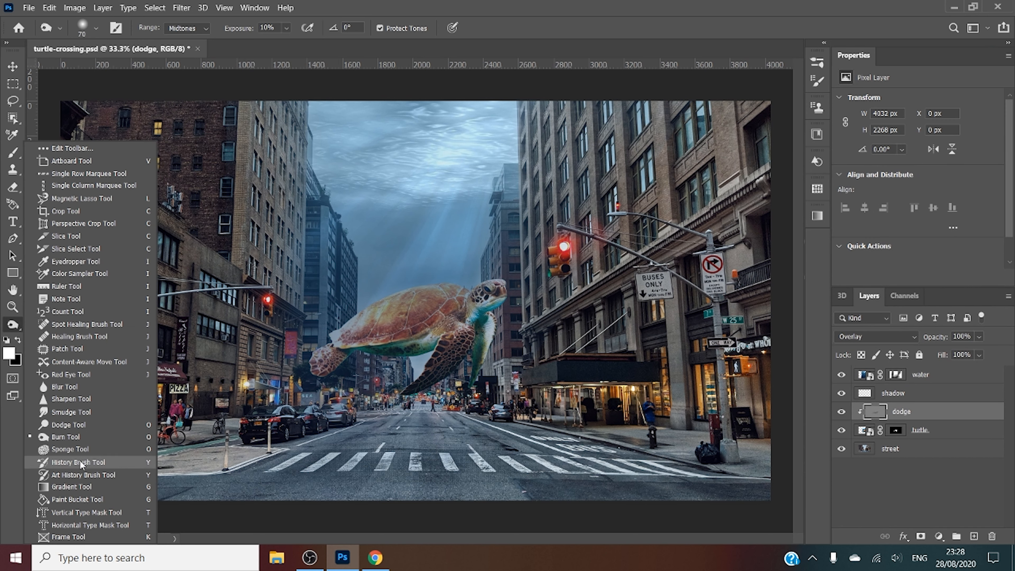
left_click(82, 424)
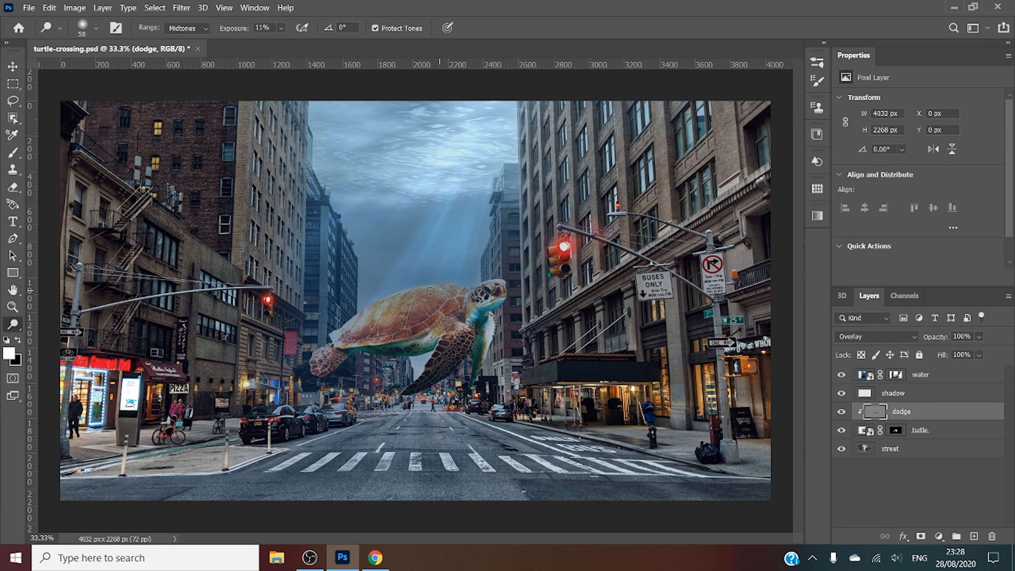
left_click(204, 27)
left_click(199, 60)
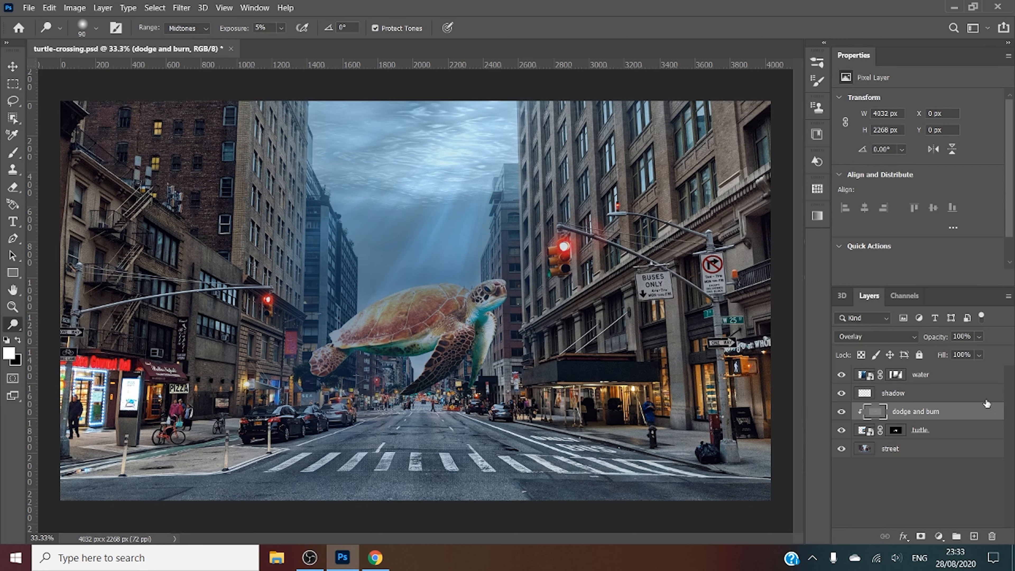
Create a layer above the street, clip it to the street layer and name it "dodge and burn"
left_click(888, 452)
left_click(974, 536)
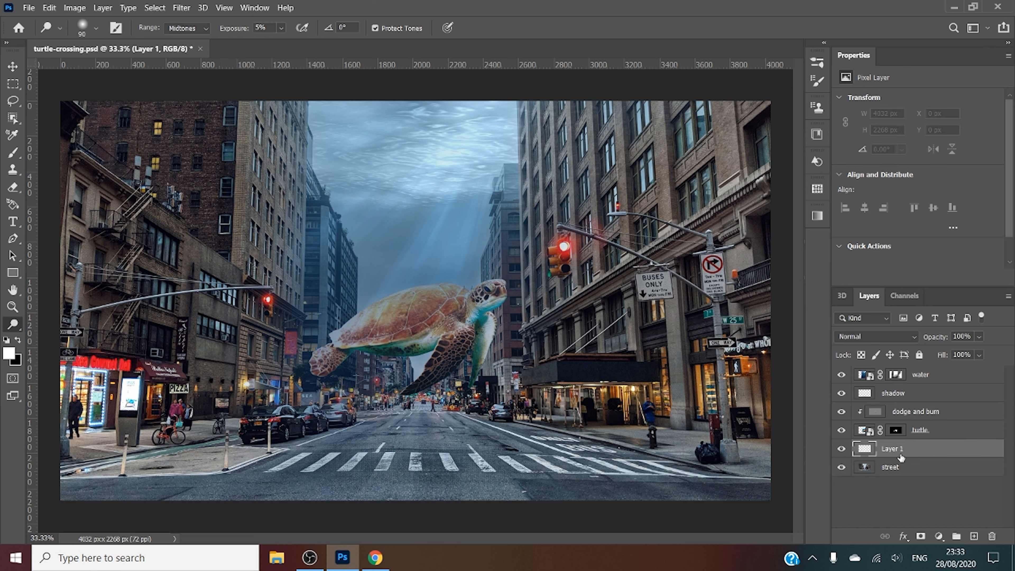
left_click(898, 456, "alt")
double_click(904, 449)
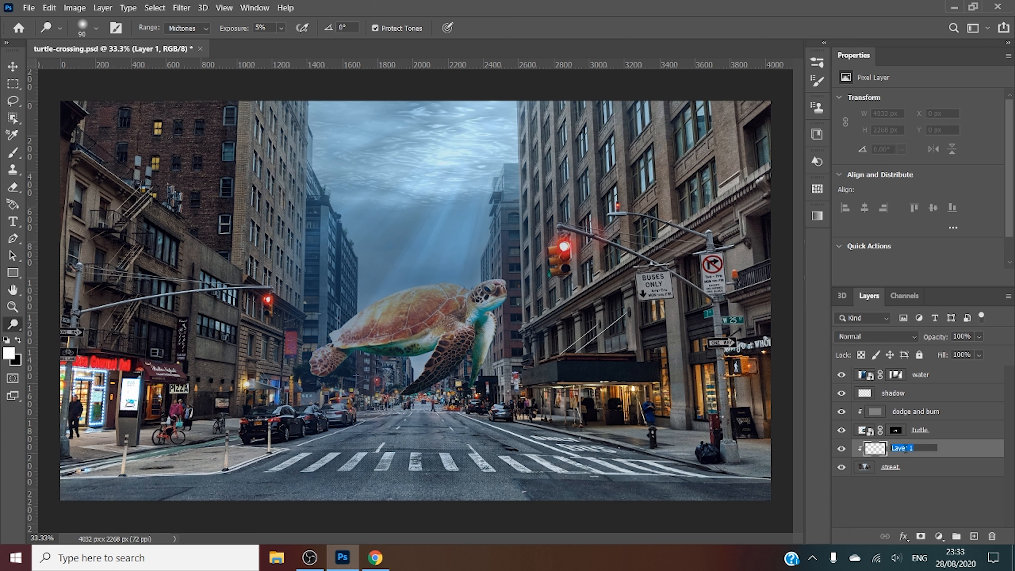
type("dodge and burn")
key("Return")
Fill the street's dodge and burn layer with 50% gray at 100% opacity and set its blend mode to Overlay
left_click(49, 7)
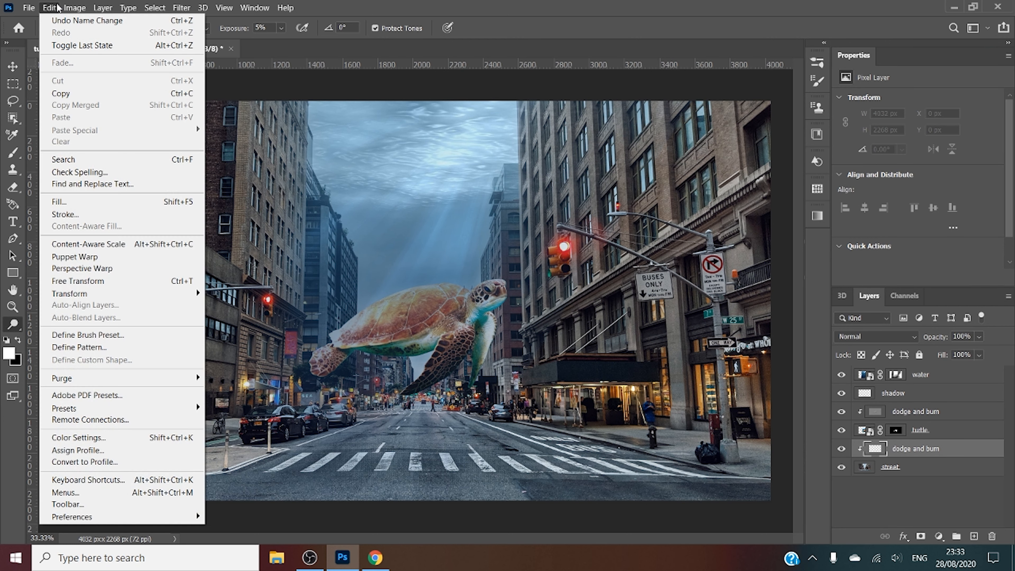
left_click(85, 202)
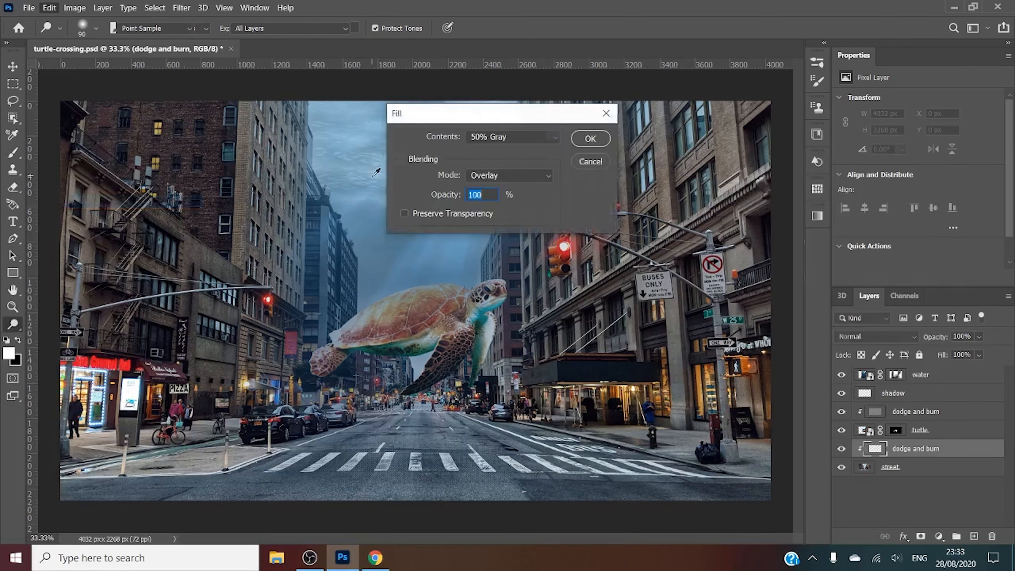
left_click(599, 139)
left_click(877, 337)
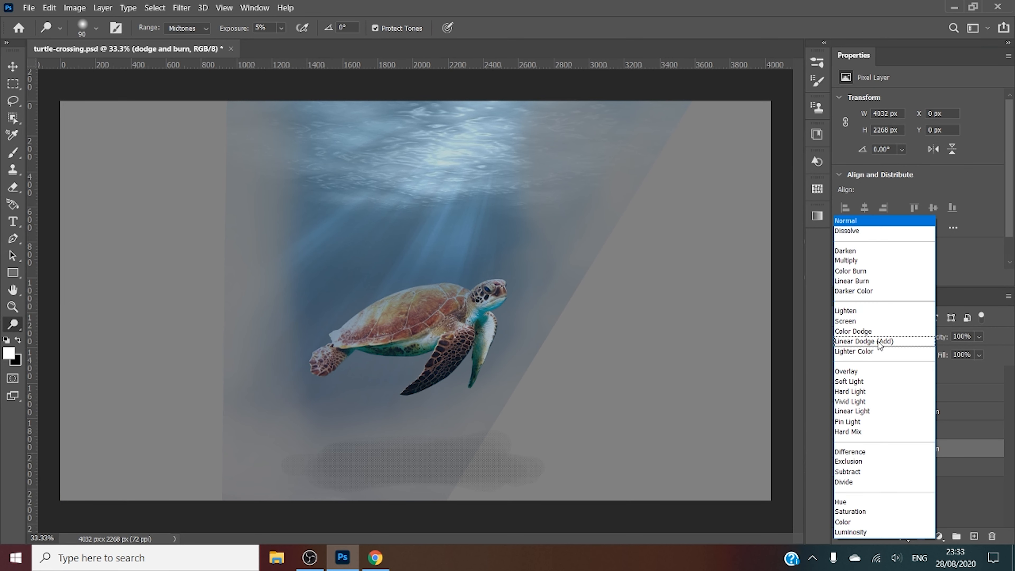
left_click(852, 371)
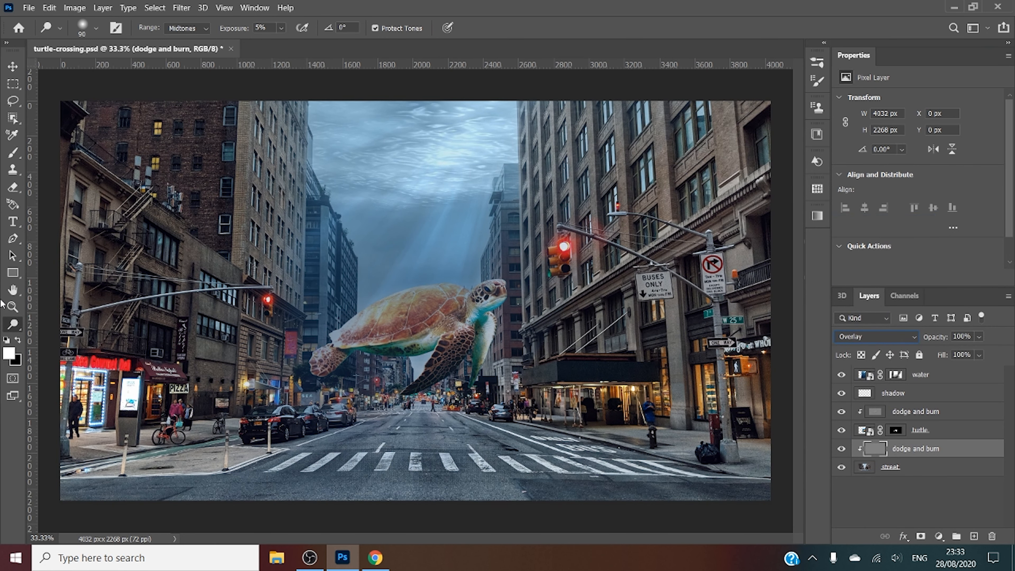
Lighten the highlights on the tall building at the street's left side with the Dodge tool at 5% exposure
left_click(206, 28)
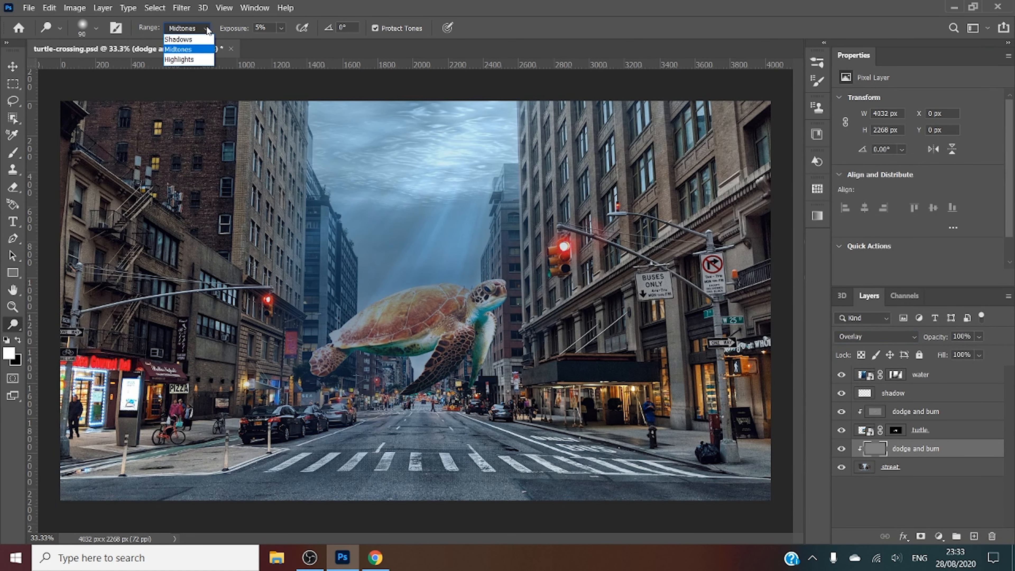
left_click(180, 54)
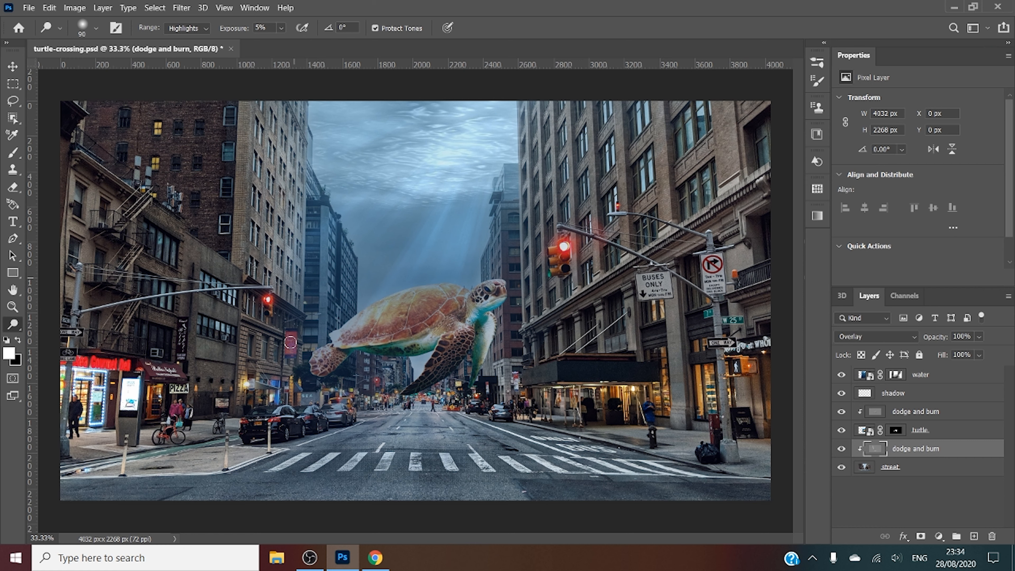
mouse_move(266, 169)
left_mouse_down()
mouse_move(289, 247)
mouse_move(299, 199)
left_mouse_up()
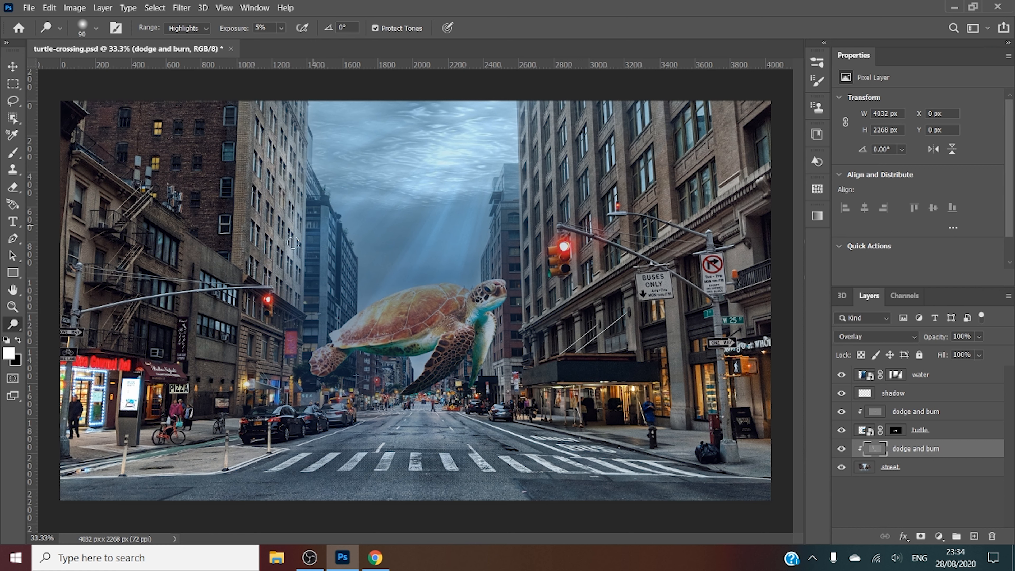
Darken the shadows of the right-hand building with the Burn tool at 13% exposure
right_click(9, 325)
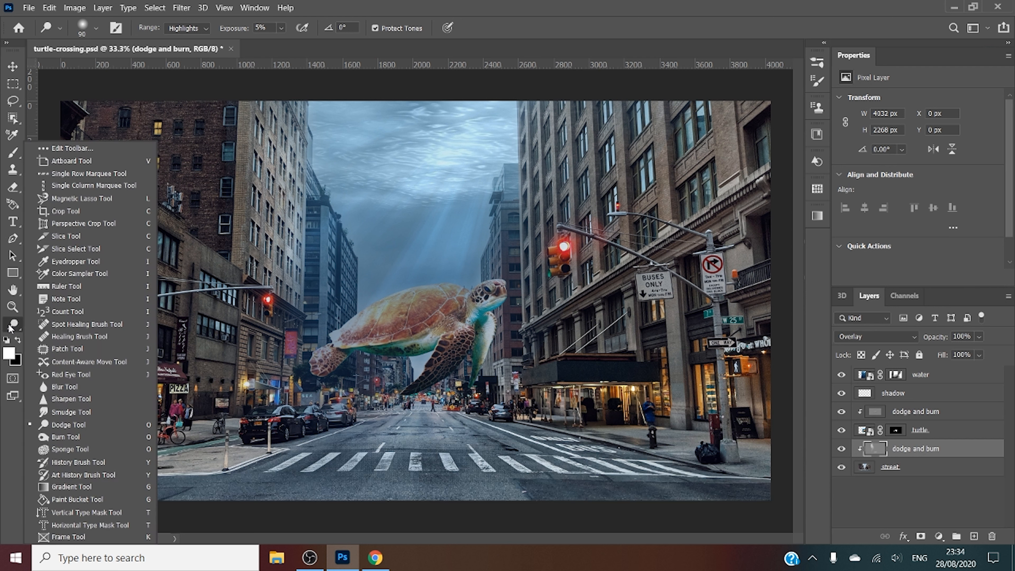
left_click(68, 436)
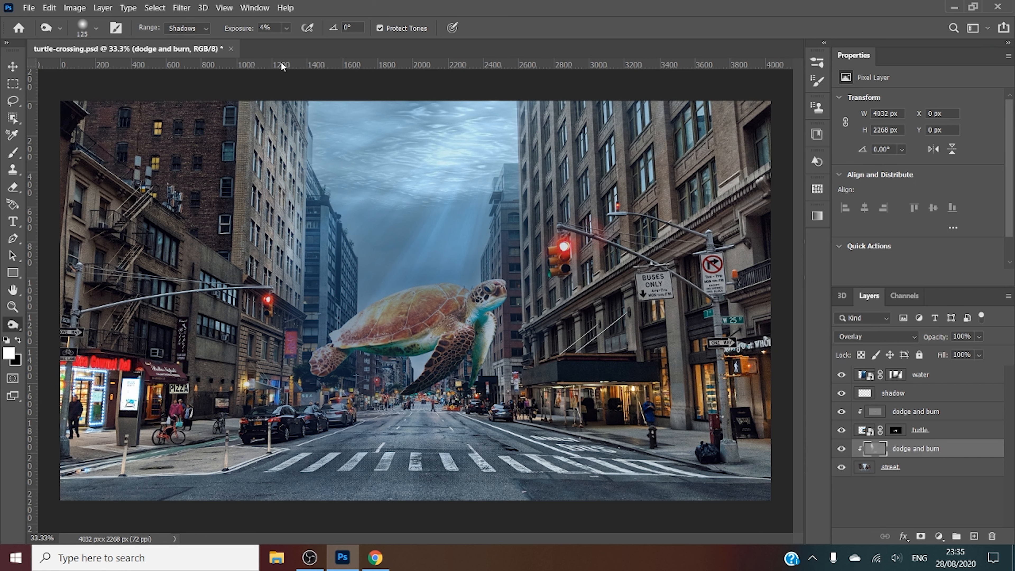
left_click(287, 28)
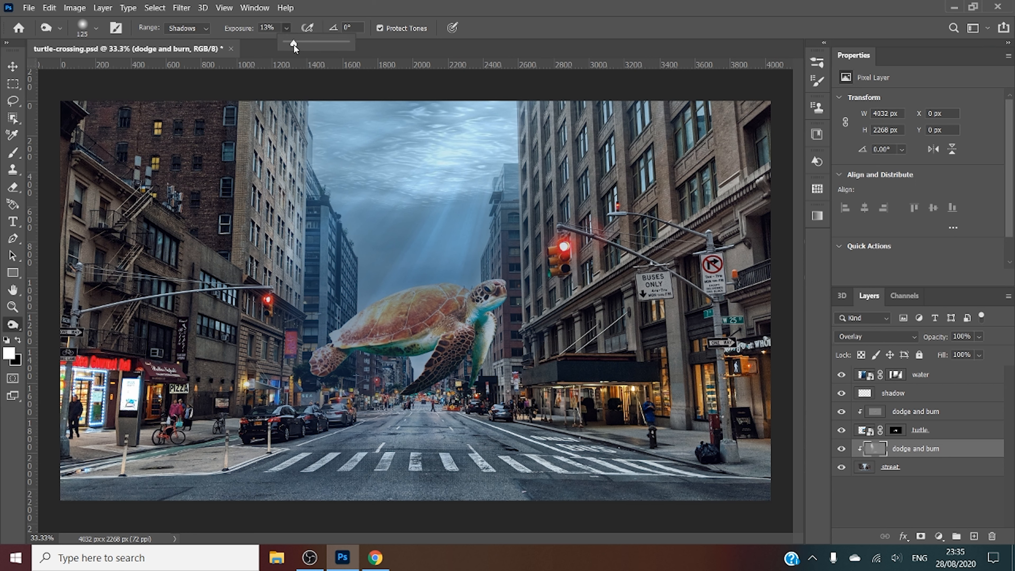
left_click(588, 172)
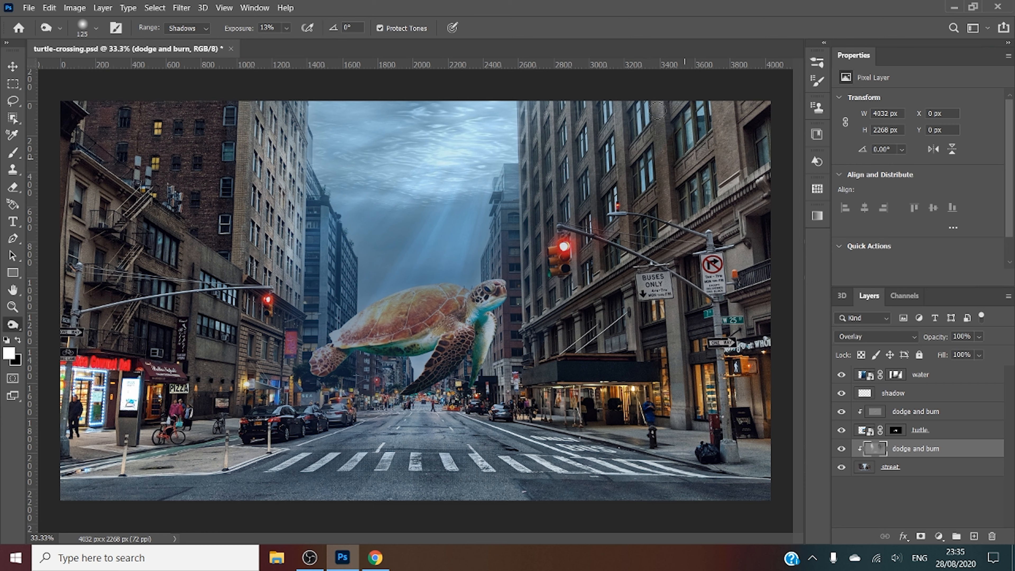
Place the water bubbles image above the water layer, scaled to 88.30% and rotated -21.24°, over the sky above the turtle
key("alt+period")
left_click(31, 4)
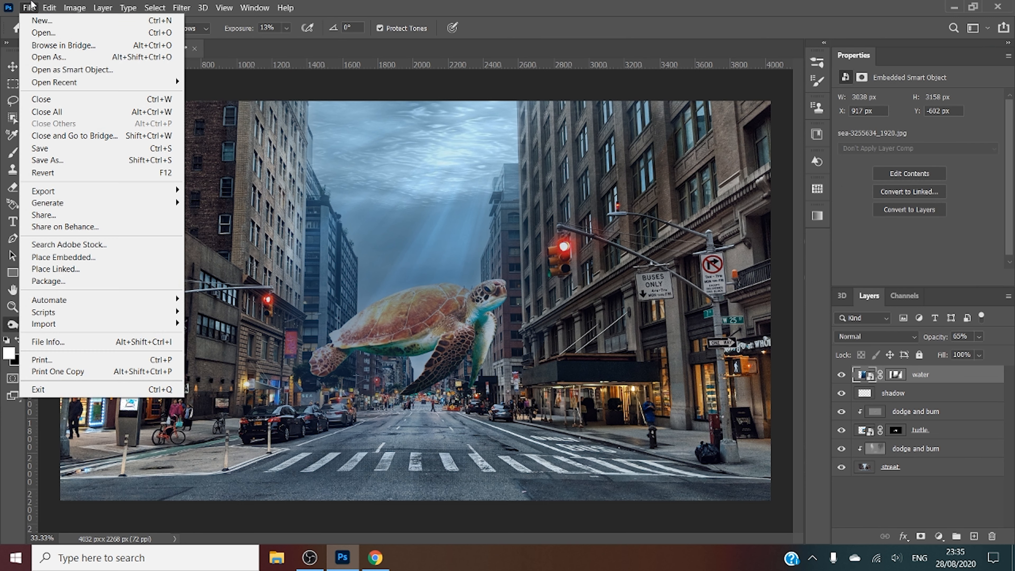
left_click(96, 260)
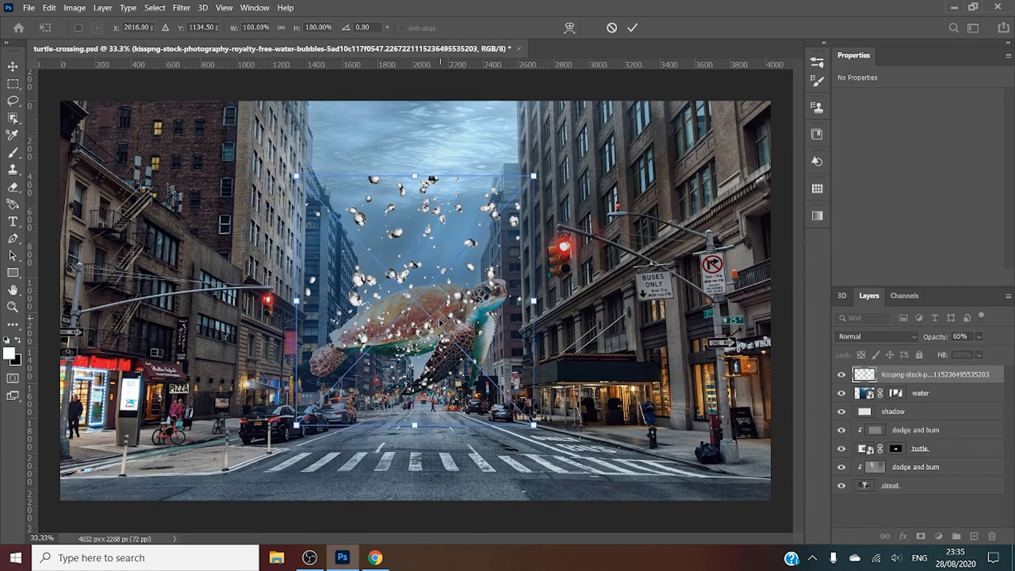
left_click_drag(453, 323, 468, 233)
left_click_drag(316, 82, 328, 139)
left_click_drag(500, 227, 489, 231)
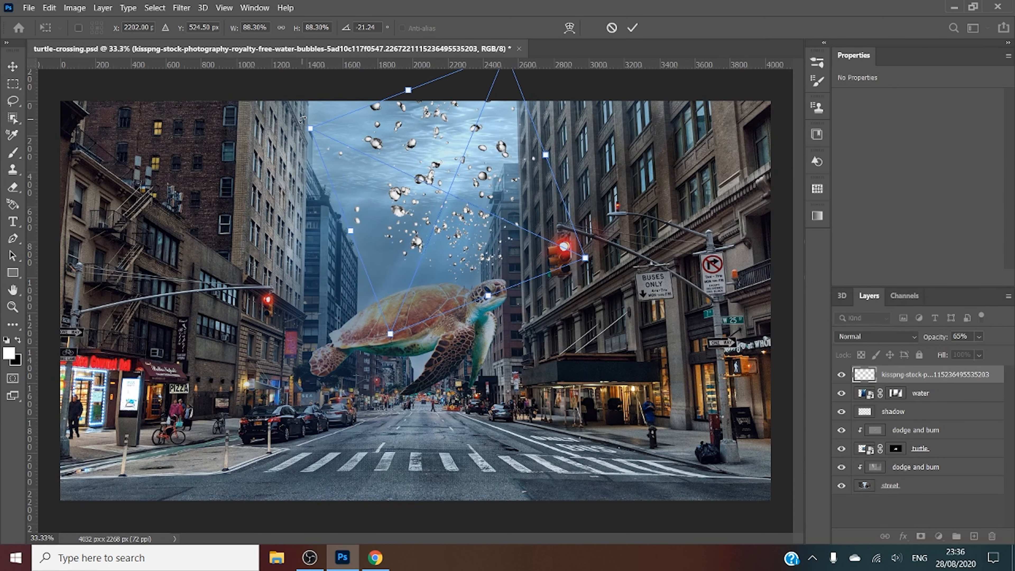
left_click(632, 27)
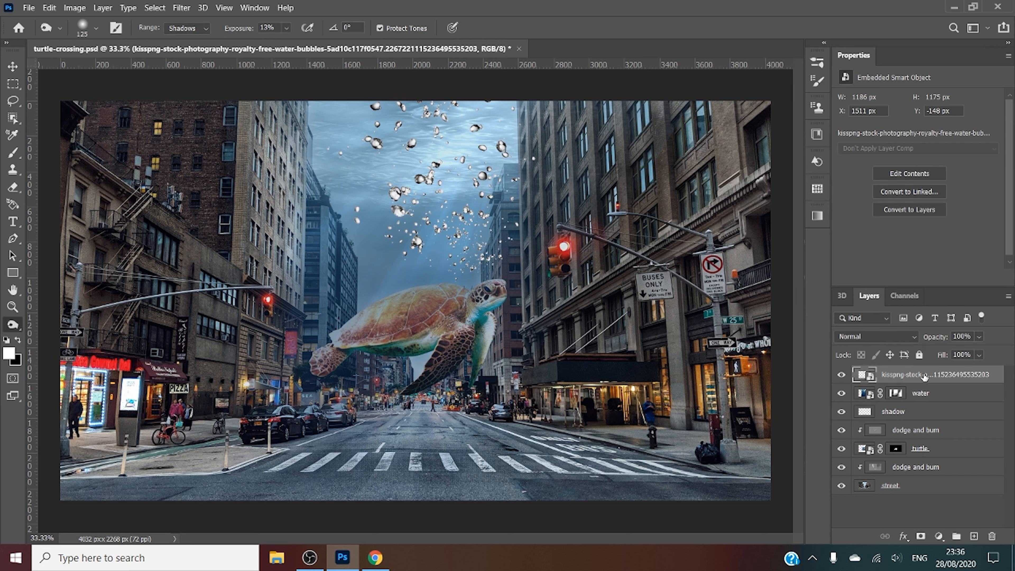
Rename the placed bubbles layer "bublbles"
double_click(945, 375)
type("bubl")
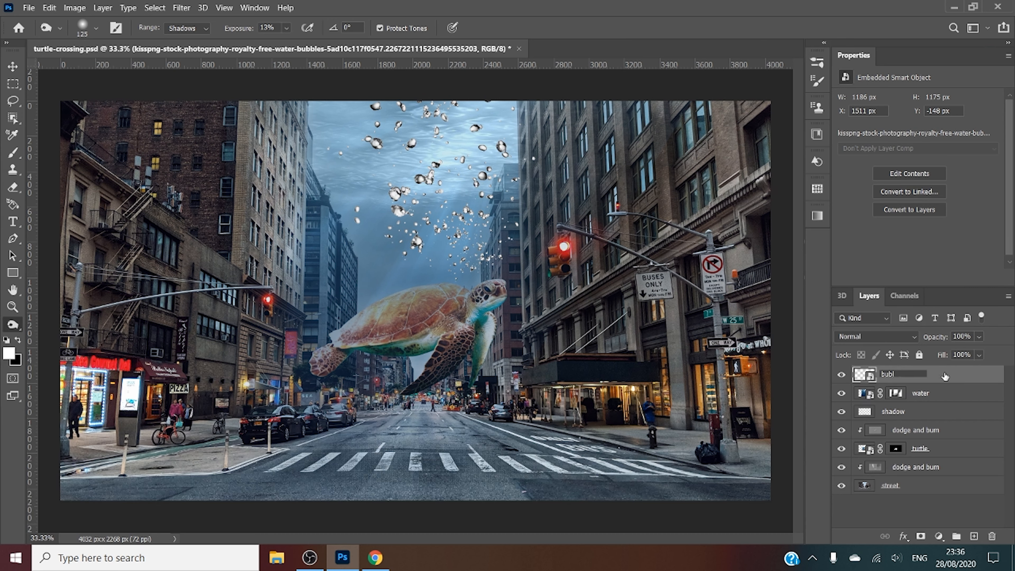
type("bles")
key("Return")
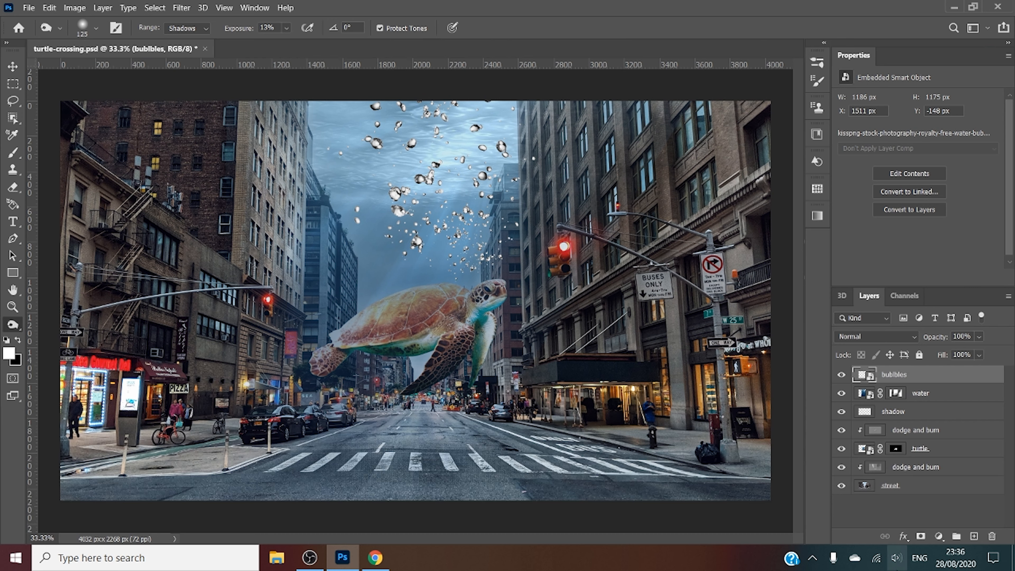
Add a layer mask to the bubbles layer and prepare a slightly larger black brush with 100% opacity and 100% flow
left_click(921, 537)
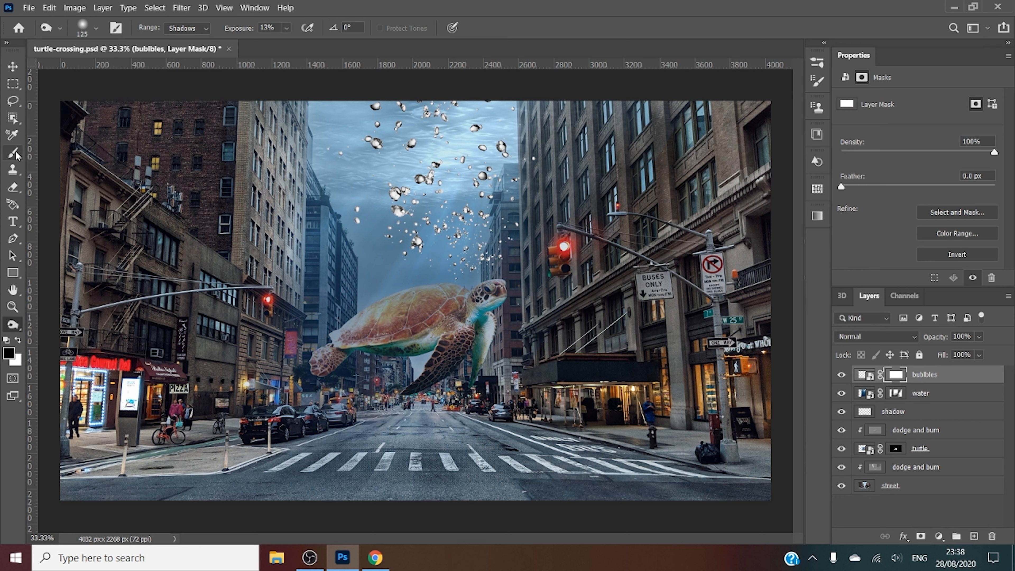
left_click(12, 152)
left_click(303, 30)
left_click_drag(311, 45, 438, 48)
left_click(387, 29)
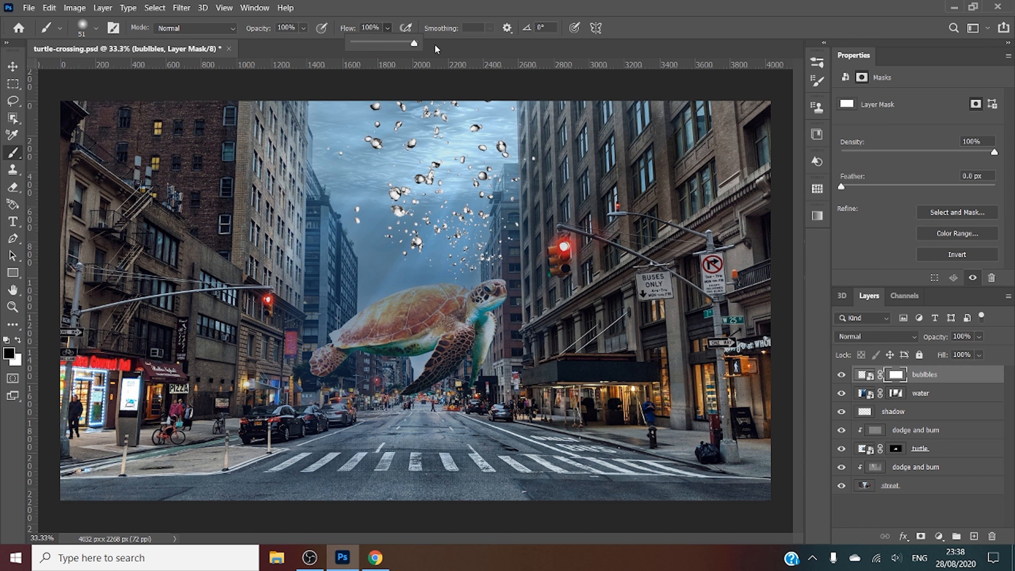
key("bracketright")
key("bracketright")
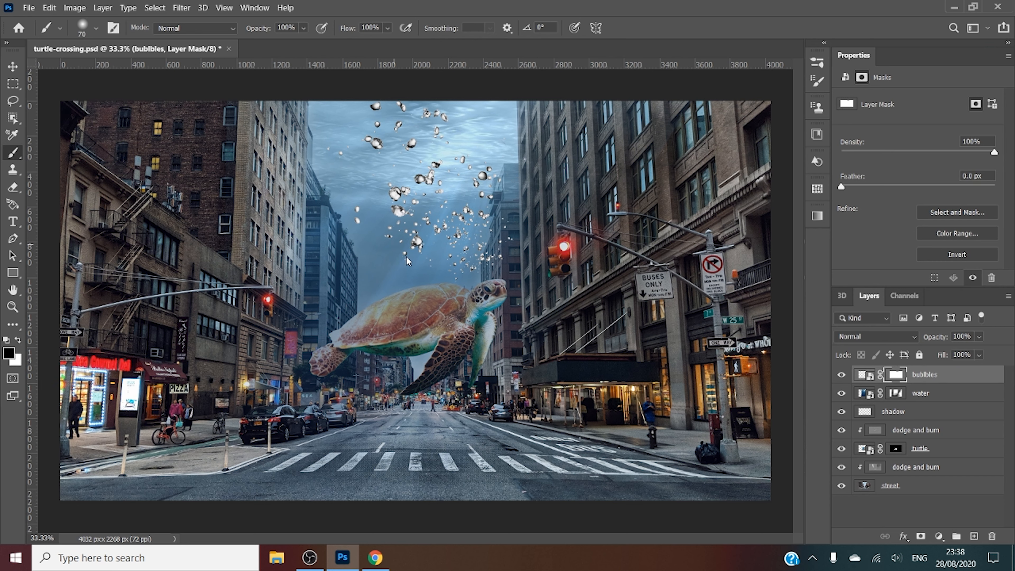
Paint black on the bubbles layer's mask to hide stray bubbles above the turtle and beside the buildings
left_click_drag(406, 257, 421, 248)
left_click_drag(456, 280, 451, 263)
left_click_drag(395, 232, 353, 217)
left_click_drag(422, 230, 427, 218)
left_click_drag(504, 176, 492, 183)
mouse_move(465, 159)
left_mouse_down()
mouse_move(486, 204)
mouse_move(459, 154)
mouse_move(461, 171)
mouse_move(496, 180)
left_mouse_up()
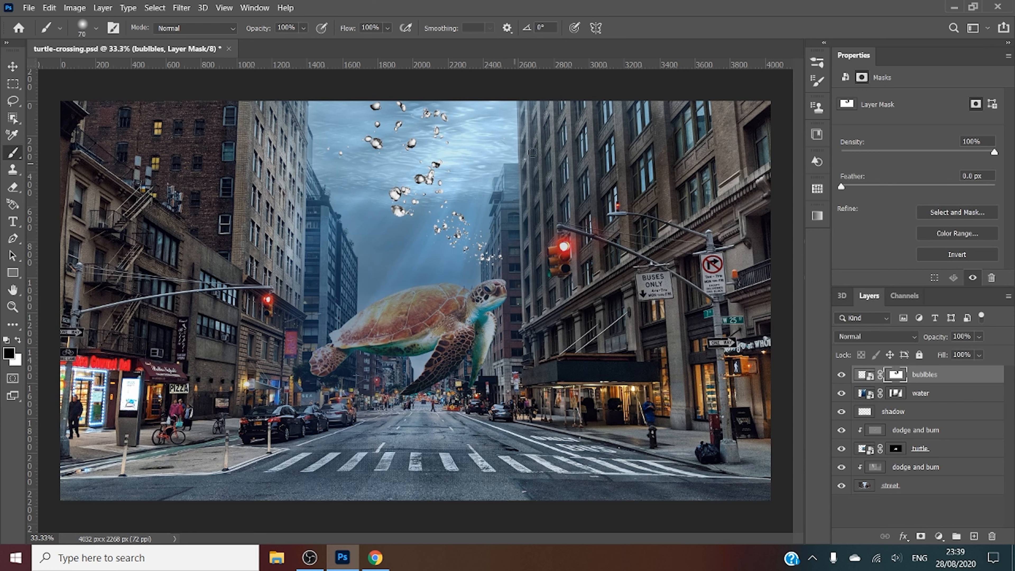
Shift the bubbles slightly down and to the right, and mask out a few of the uppermost ones
key("ctrl+z")
key("ctrl+z")
key("ctrl+z")
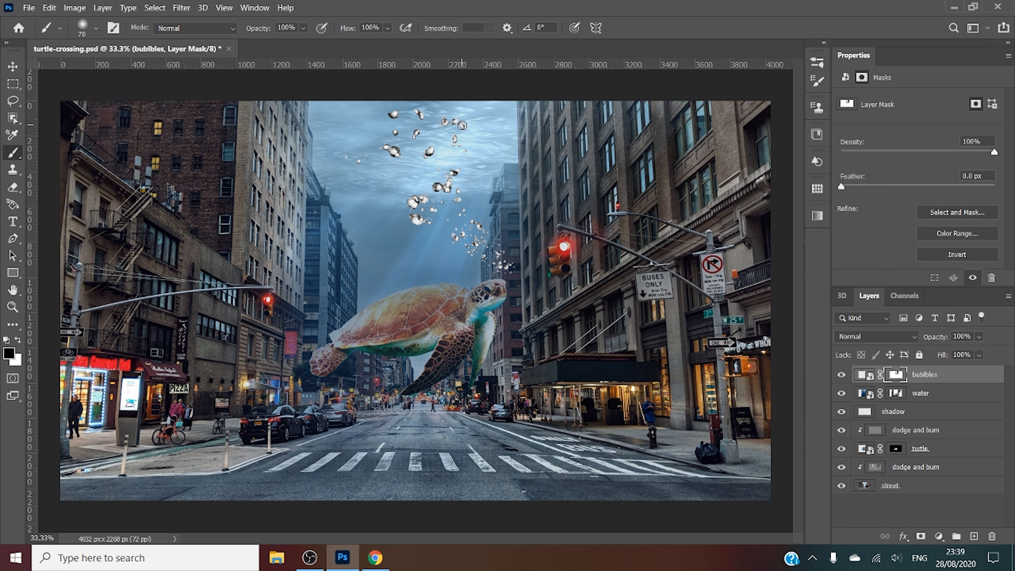
left_click_drag(402, 110, 389, 112)
right_click(448, 123)
key("Escape")
left_click_drag(433, 123, 464, 124)
Preview the blend modes on the bubbles layer and apply Overlay
left_click(885, 338)
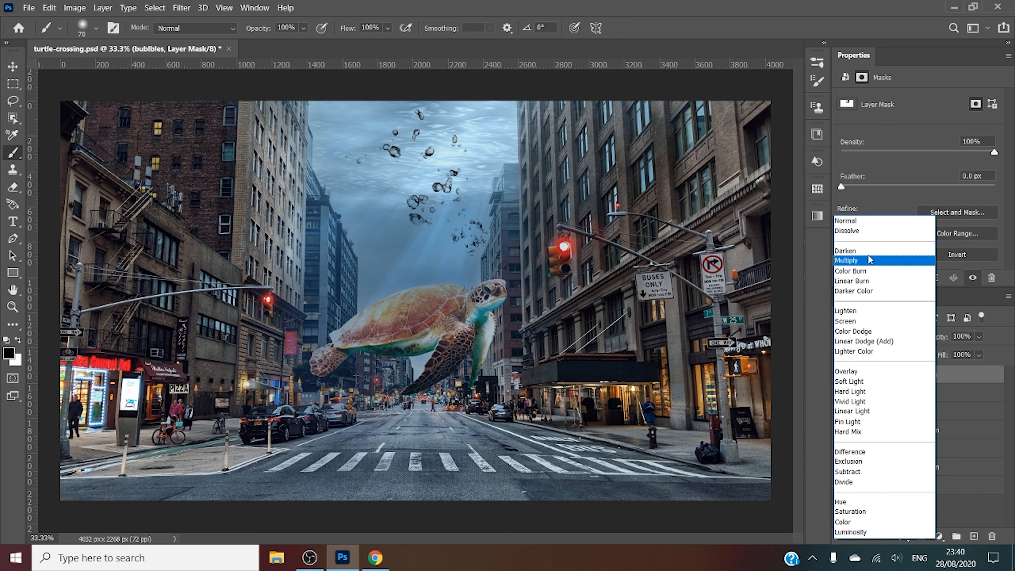
key("Down")
key("Down")
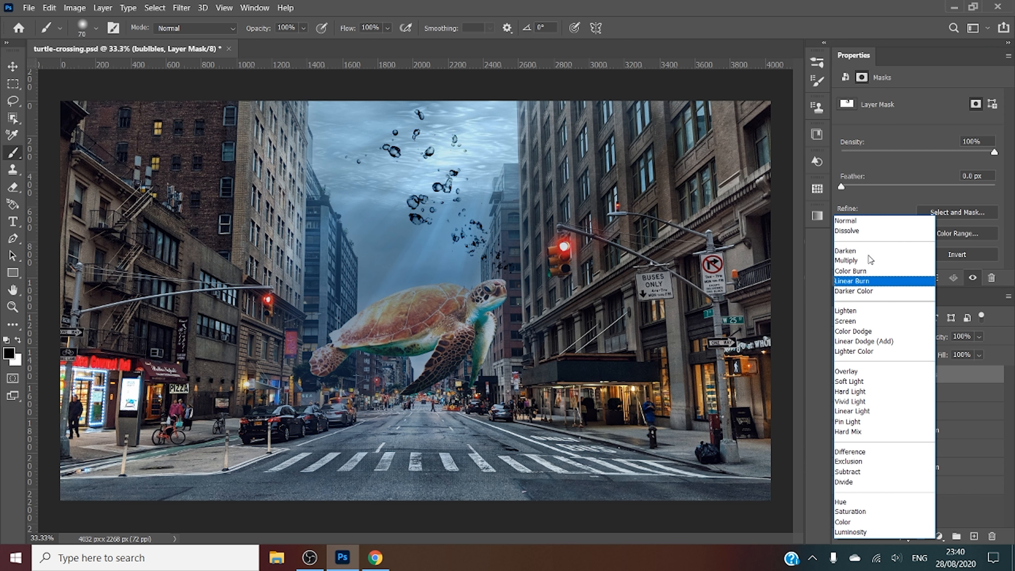
key("Down")
key("Down")
key("Down")
key("Down")
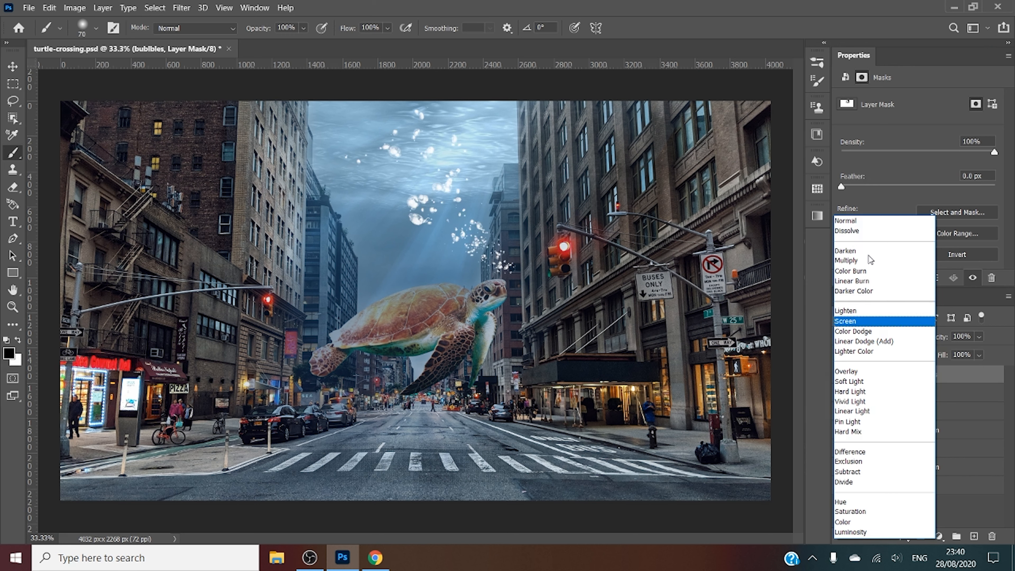
key("Down")
key("Down")
key("Down")
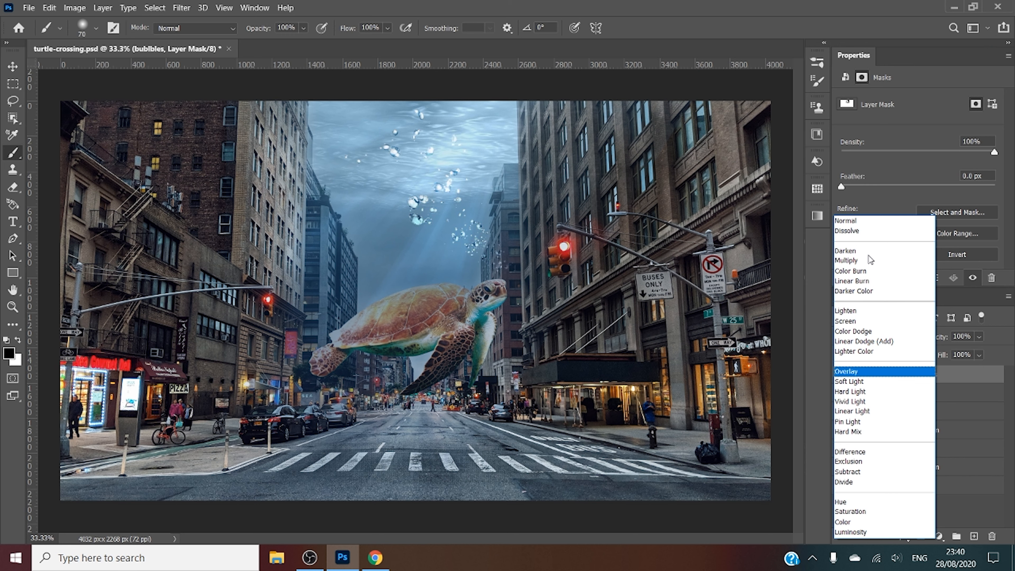
key("Return")
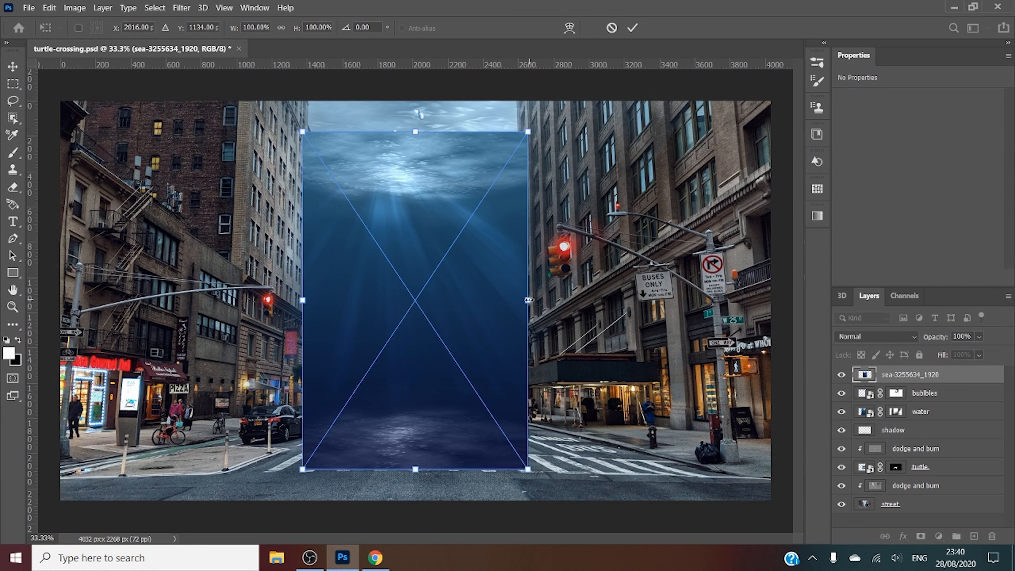
Enlarge the placed sea-3255634_1920 image to about 365% so its light rays cover the whole canvas
left_click_drag(529, 300, 40, 301)
left_click(633, 28)
key("b")
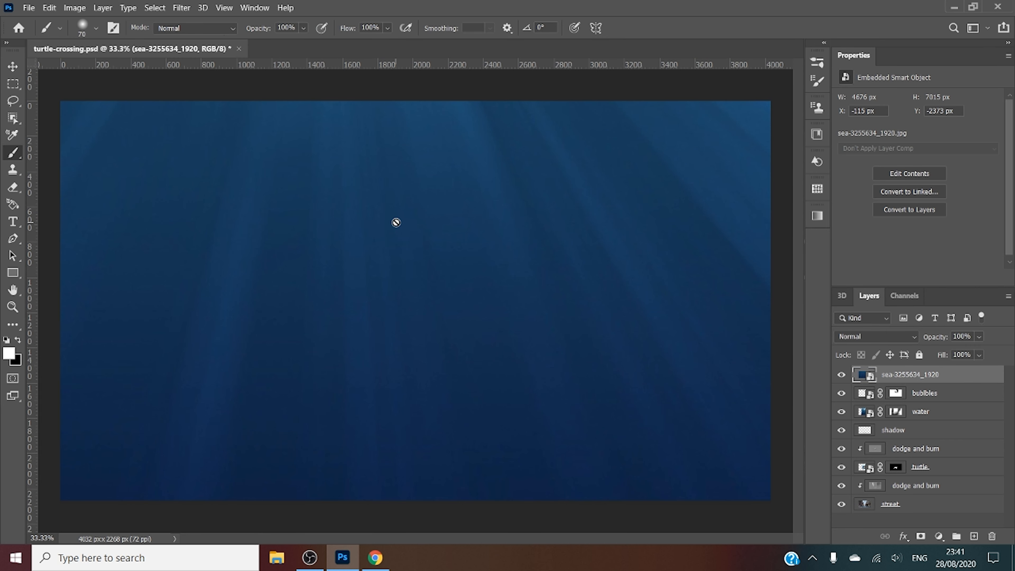
Flip the enlarged sea image horizontally
key("ctrl+t")
right_click(385, 248)
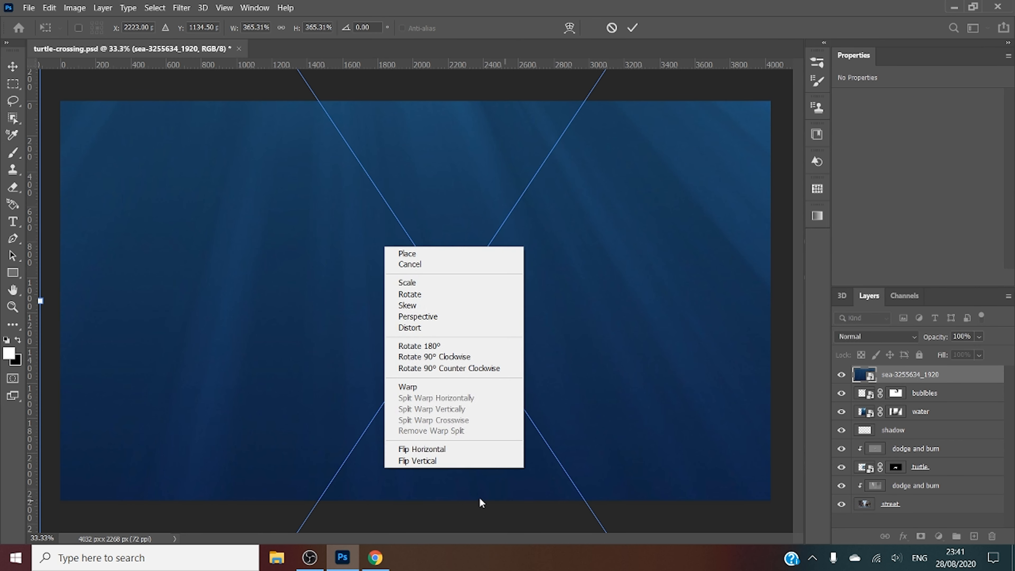
left_click(439, 449)
left_click(632, 27)
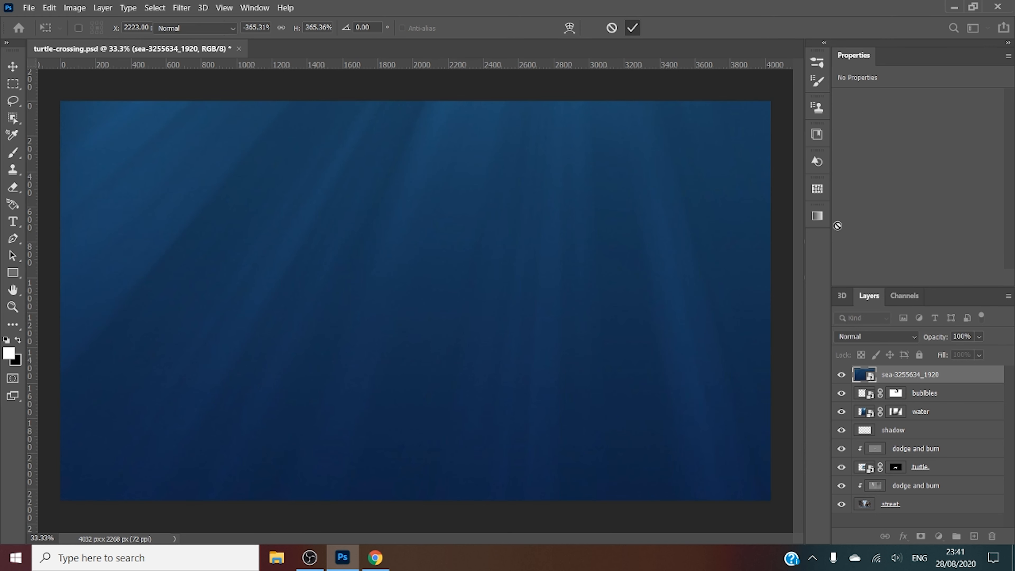
Set the sea image layer's blend mode to Soft Light and rename the layer "blue overlay"
left_click(881, 338)
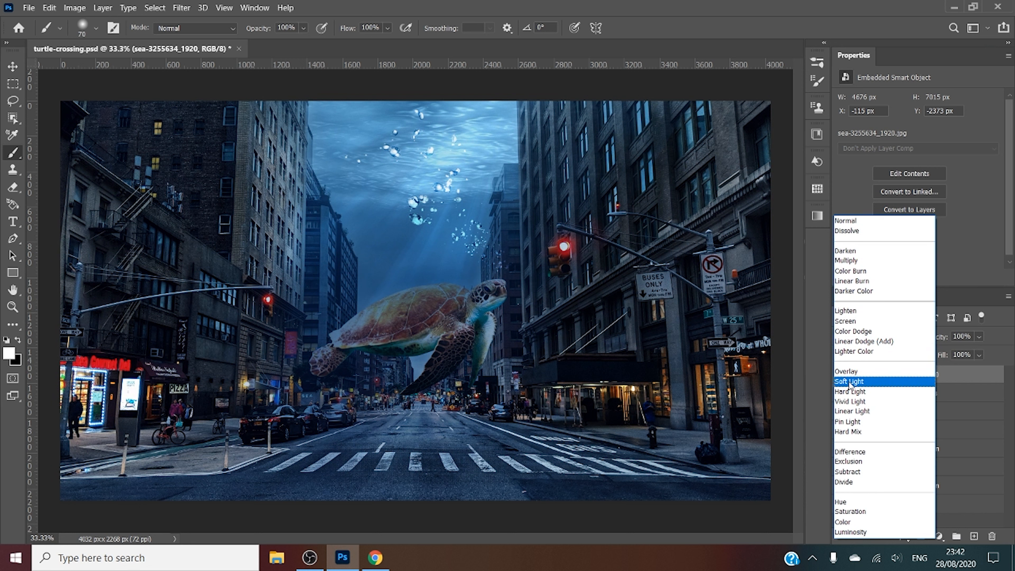
left_click(849, 385)
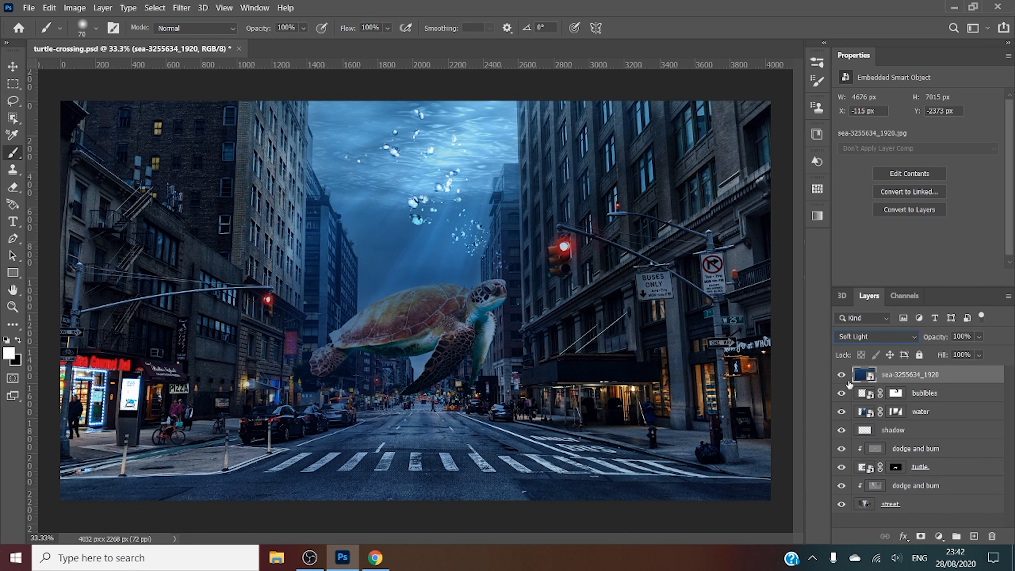
double_click(909, 375)
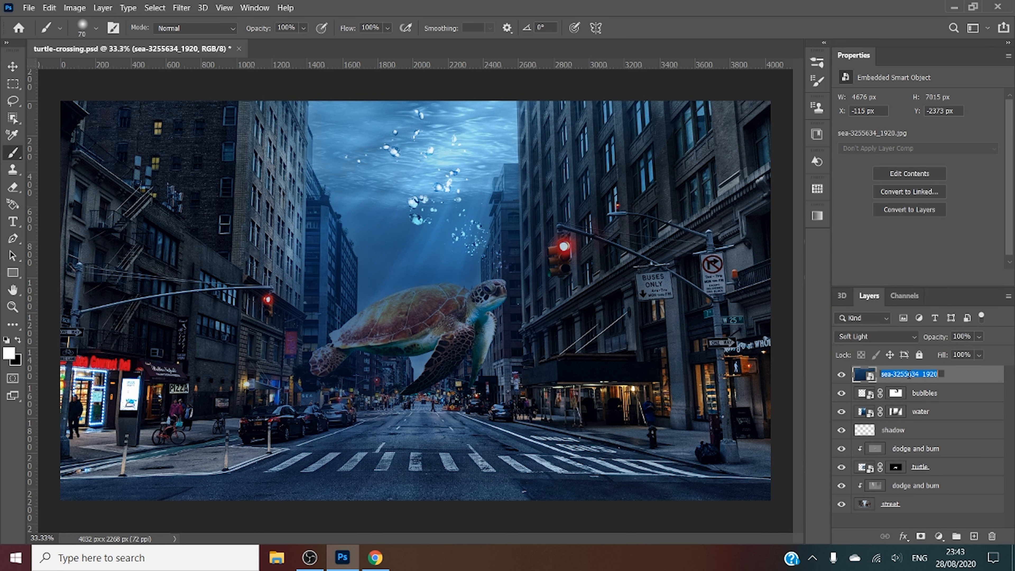
type("blue overlay")
key("Return")
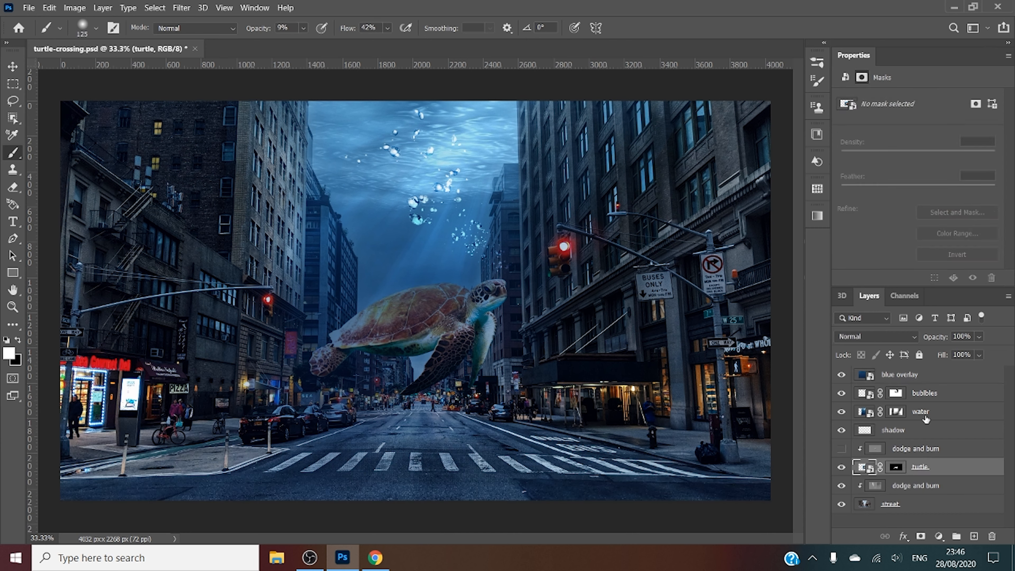
Load the turtle's mask as a selection, paint black at 9% opacity over the turtle on the water layer's mask, and deselect
left_click(926, 419)
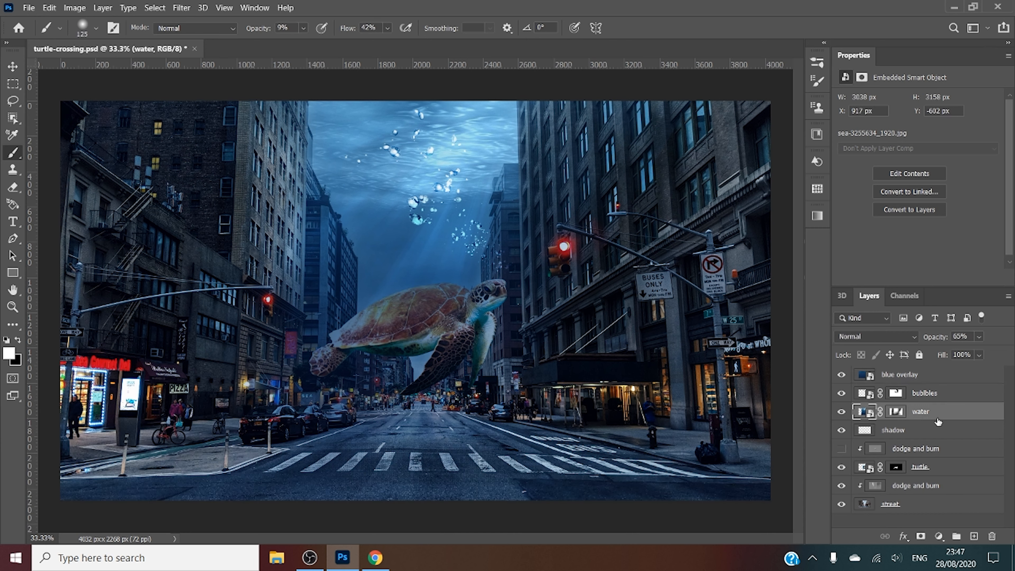
left_click(895, 472, "ctrl")
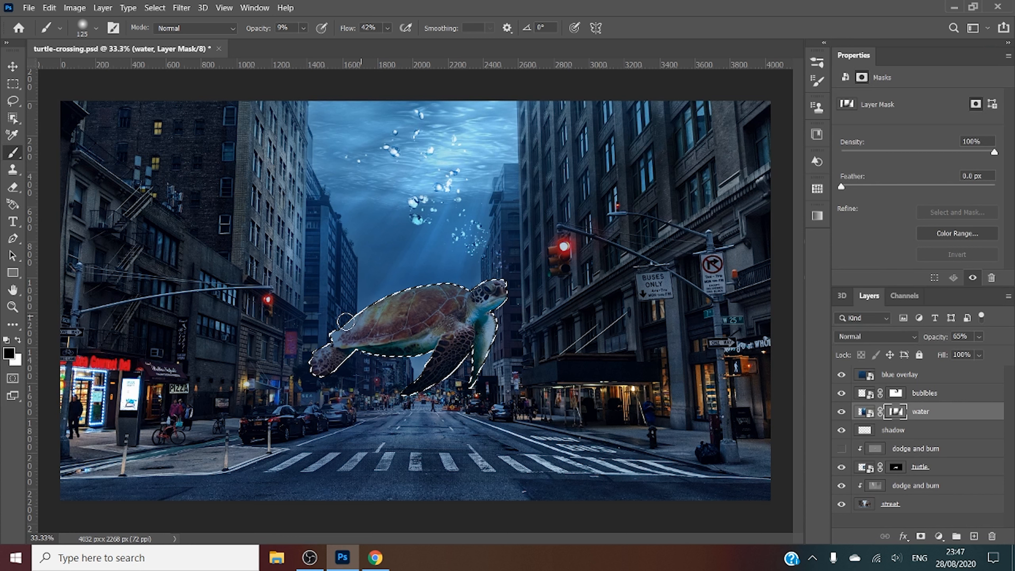
mouse_move(336, 344)
left_mouse_down()
mouse_move(386, 331)
mouse_move(333, 359)
left_mouse_up()
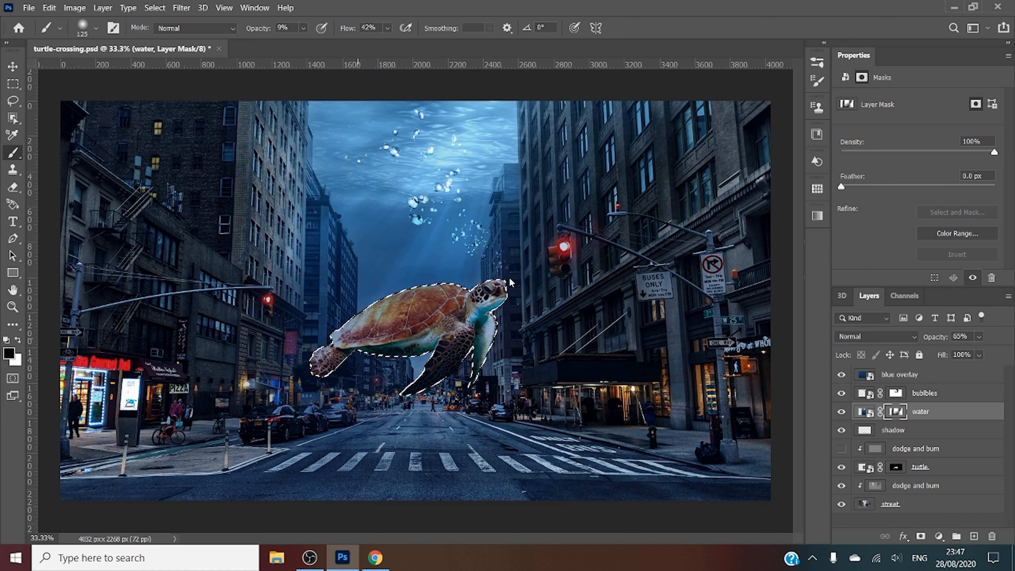
key("ctrl+d")
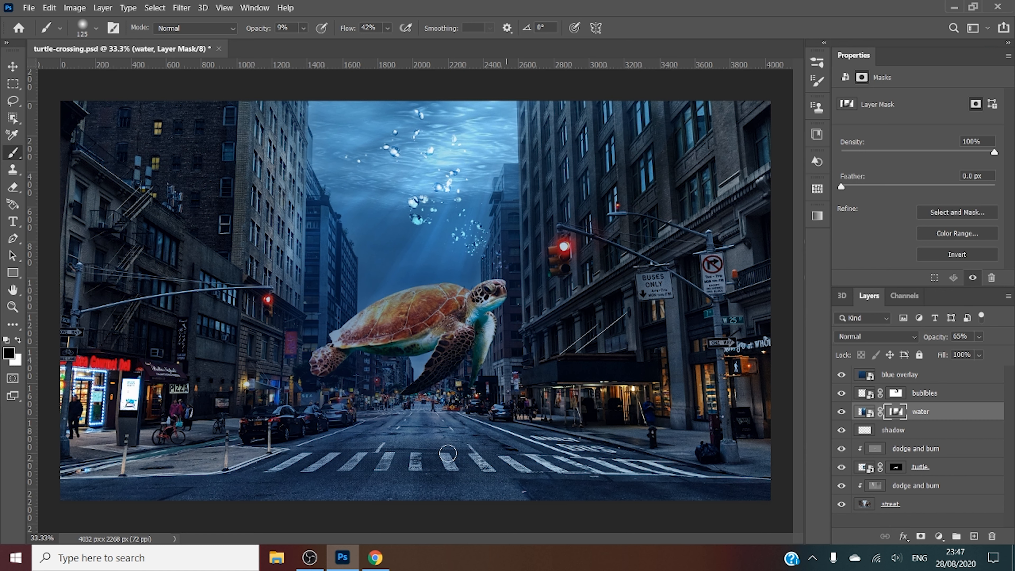
Paint black at 17% brush opacity on the shadow layer over the crosswalk beneath the turtle
left_click(864, 431)
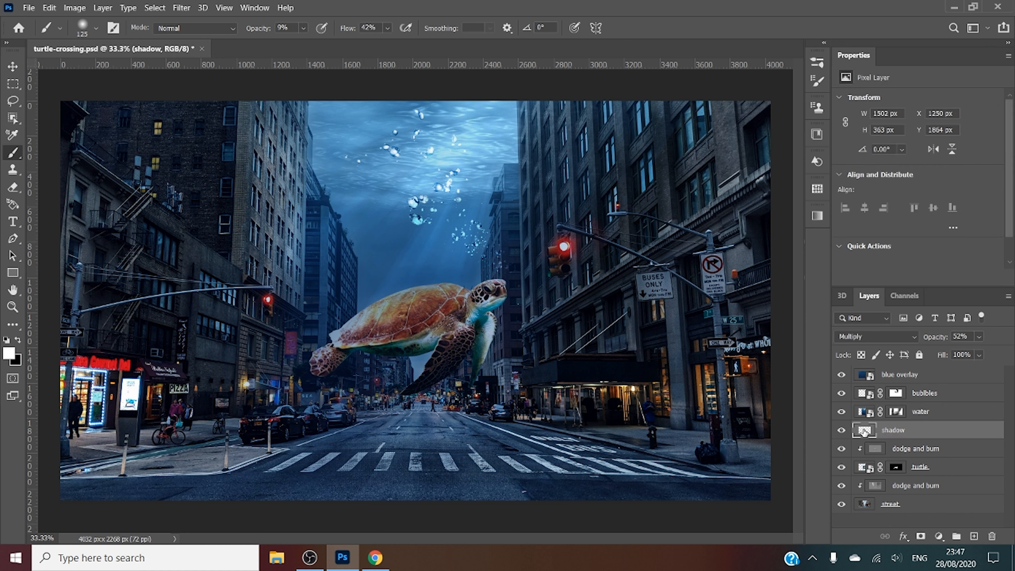
key("x")
left_click(303, 28)
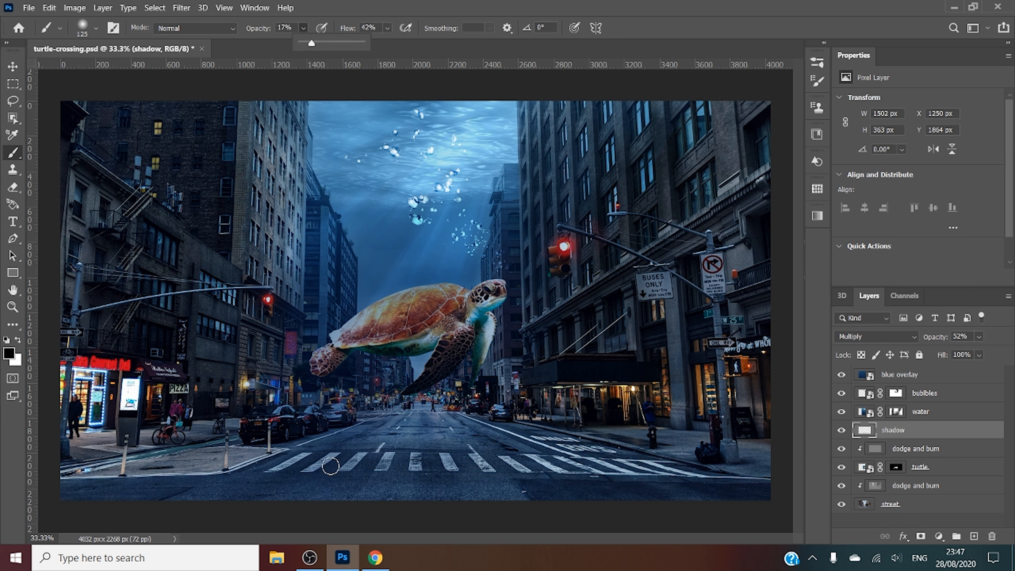
mouse_move(327, 465)
left_mouse_down()
mouse_move(444, 473)
mouse_move(318, 461)
left_mouse_up()
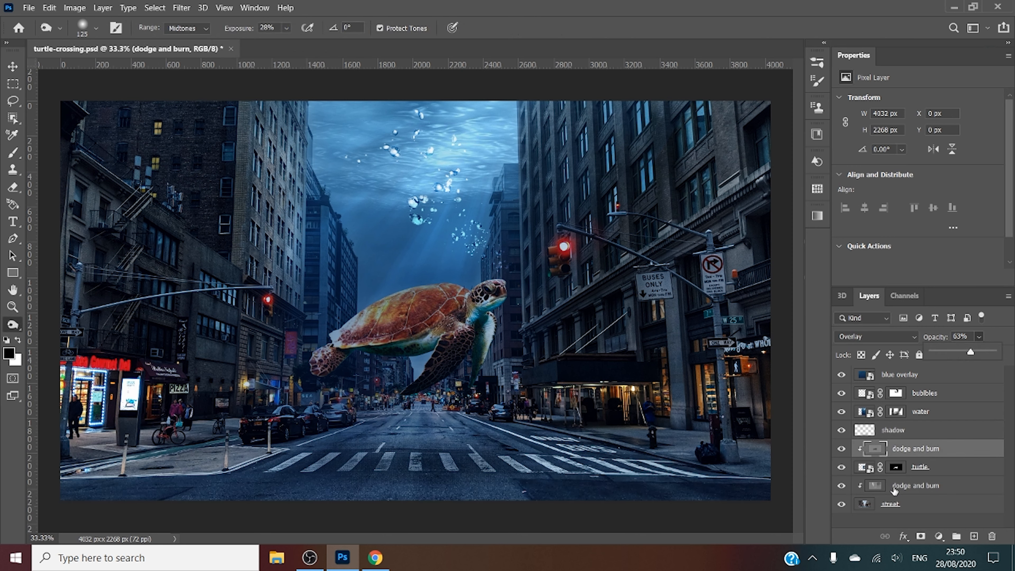
Dodge the Highlights around the parked cars on the street's dodge and burn layer, using a 150 px brush at 5% exposure
left_click(894, 490)
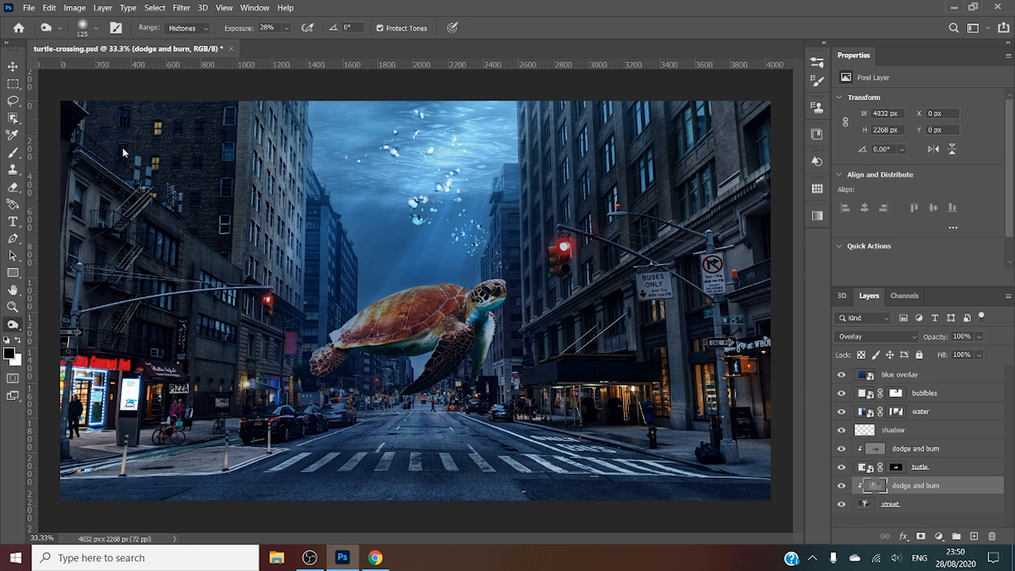
left_click(14, 325)
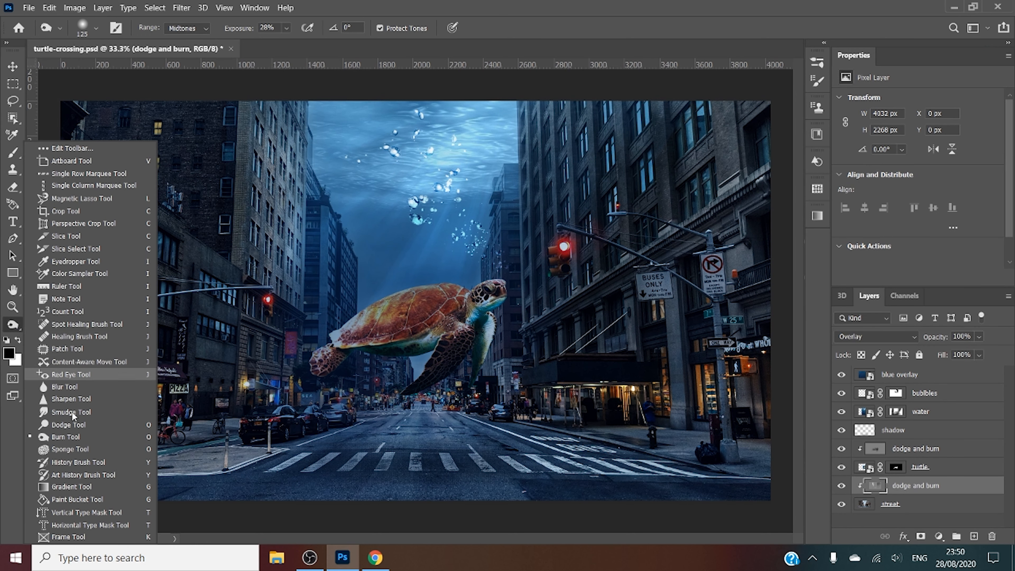
left_click(75, 425)
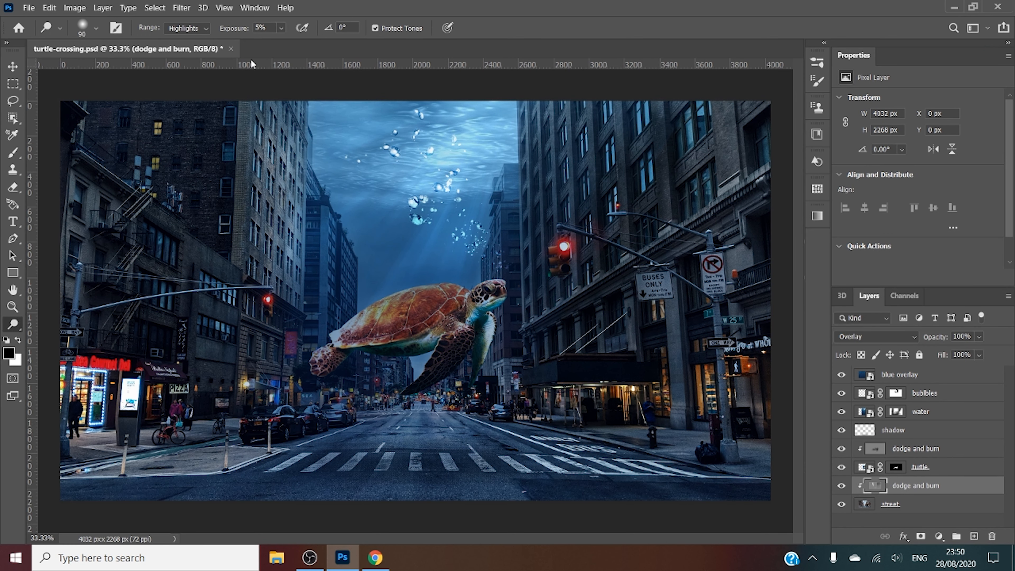
key("bracketright")
key("bracketright")
key("bracketright")
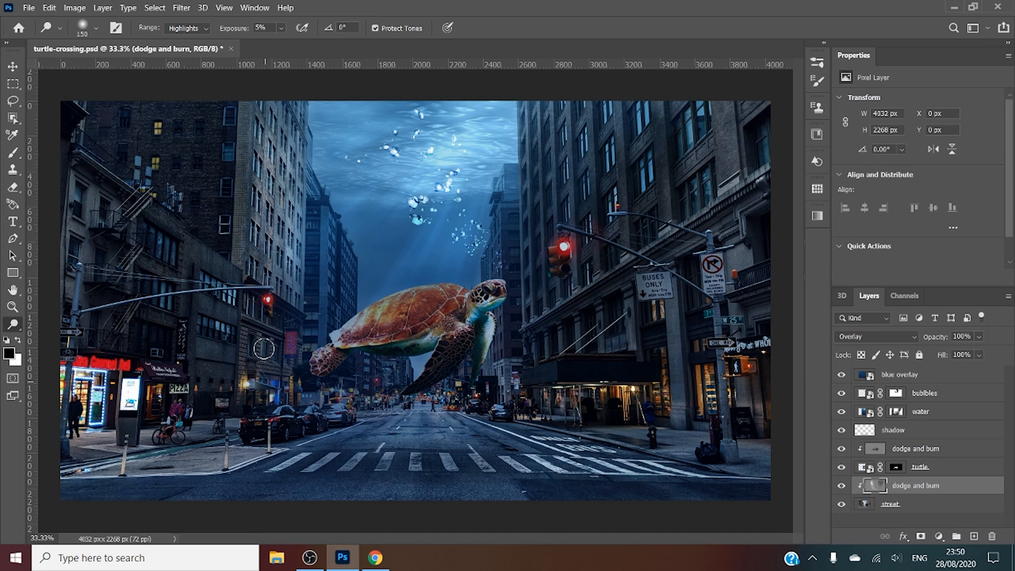
mouse_move(353, 389)
left_mouse_down()
mouse_move(369, 352)
mouse_move(322, 440)
mouse_move(346, 392)
left_mouse_up()
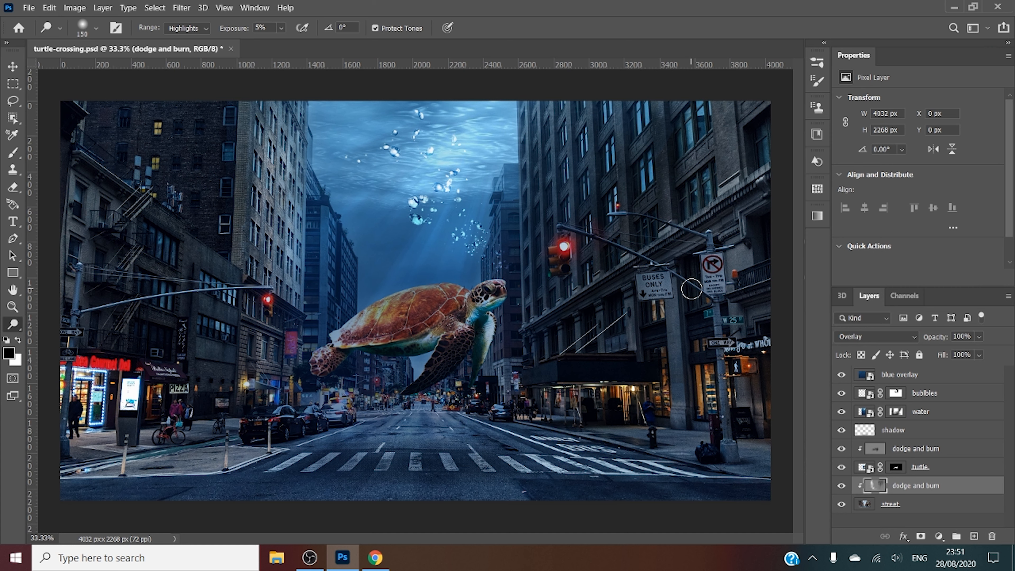
Burn the Midtones of the building along the canvas's right edge at 28% exposure, with the brush enlarged to at least 250 px
right_click(13, 327)
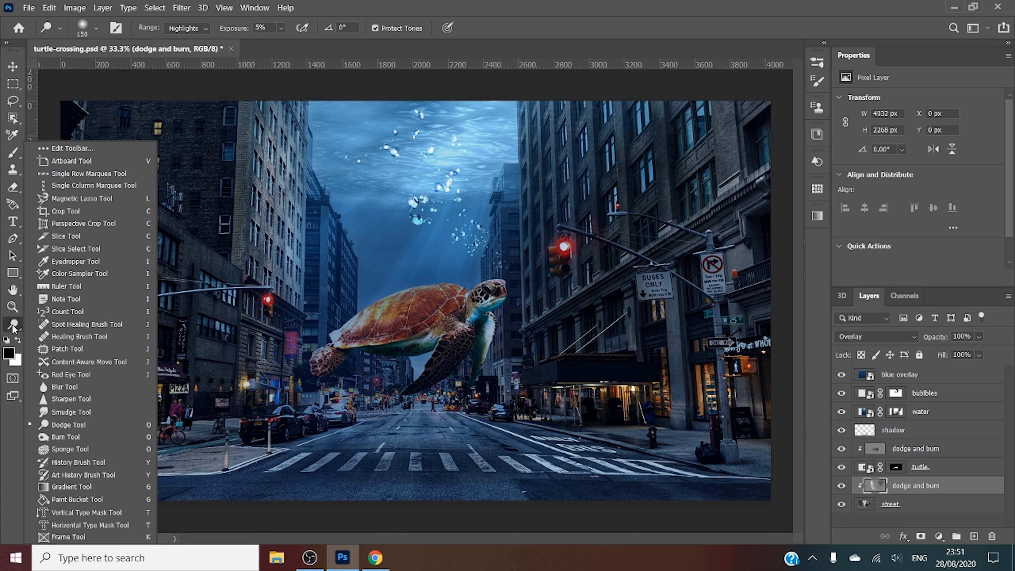
left_click(75, 437)
key("bracketright")
key("bracketright")
key("bracketright")
key("bracketright")
key("bracketright")
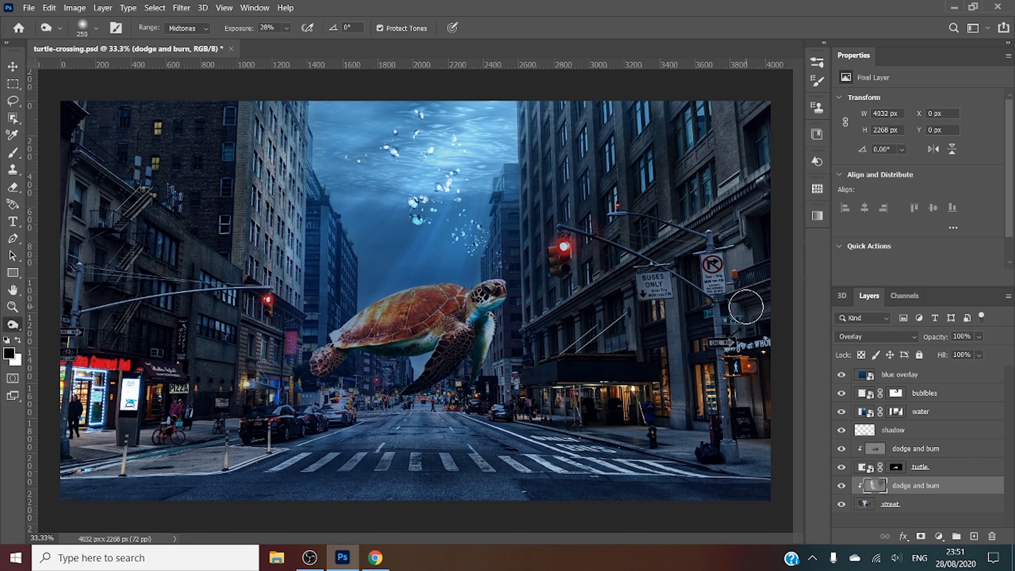
left_click_drag(750, 103, 736, 342)
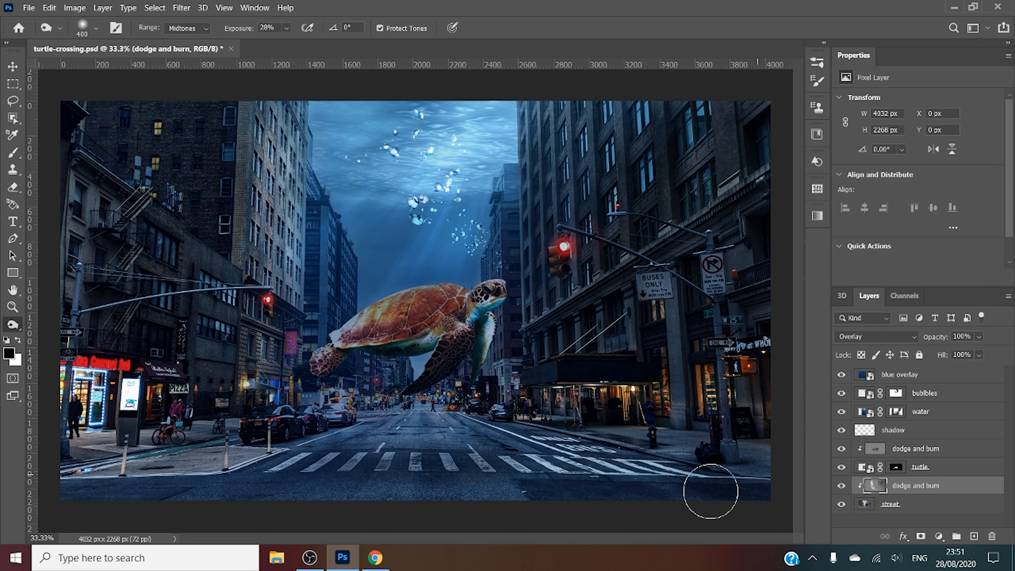
Burn the road's lower-right corner, the left pavement and the left-hand building with a 400 px brush at 28% exposure
left_click_drag(766, 465, 623, 444)
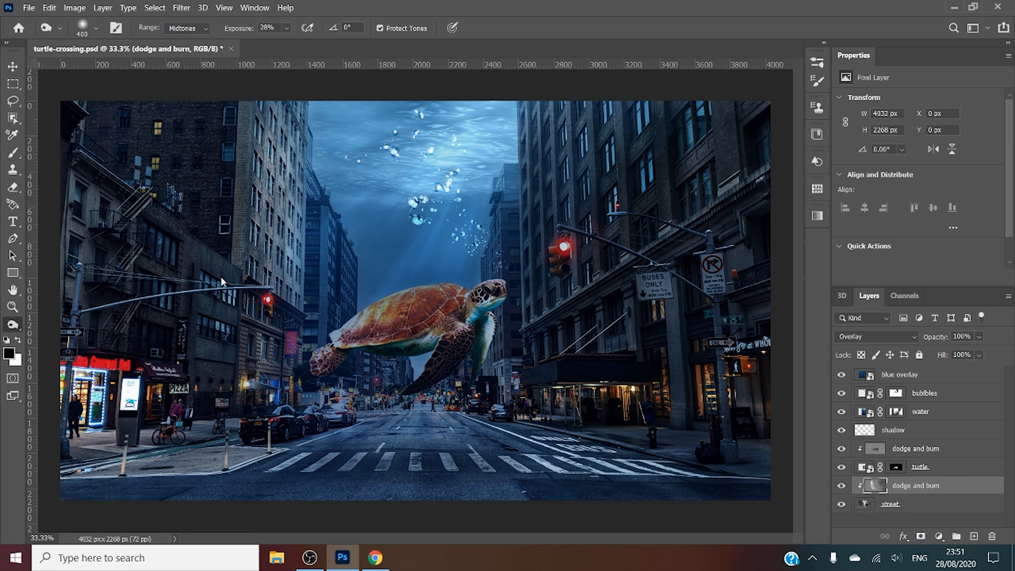
left_click_drag(116, 452, 161, 443)
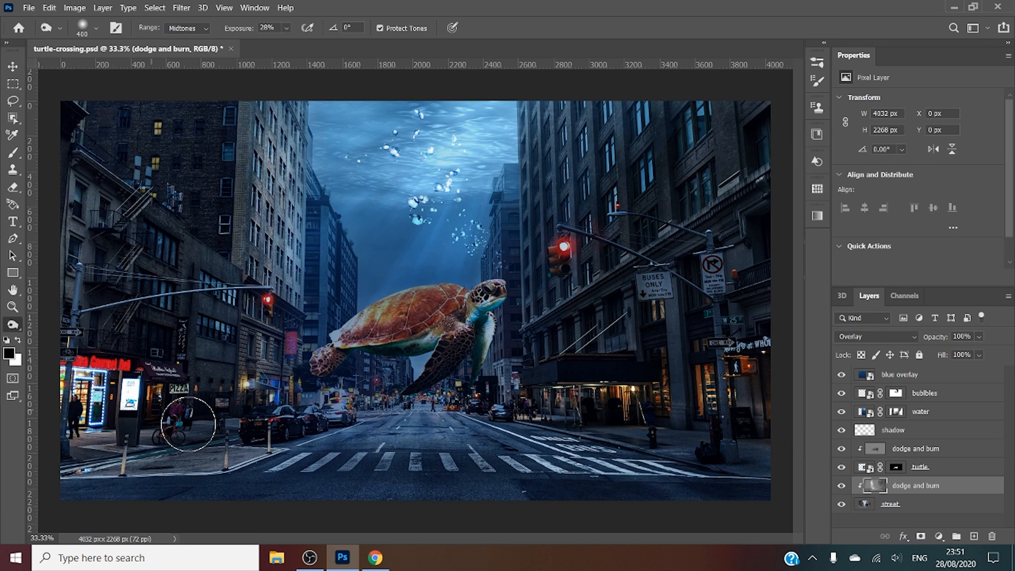
left_click_drag(106, 263, 96, 200)
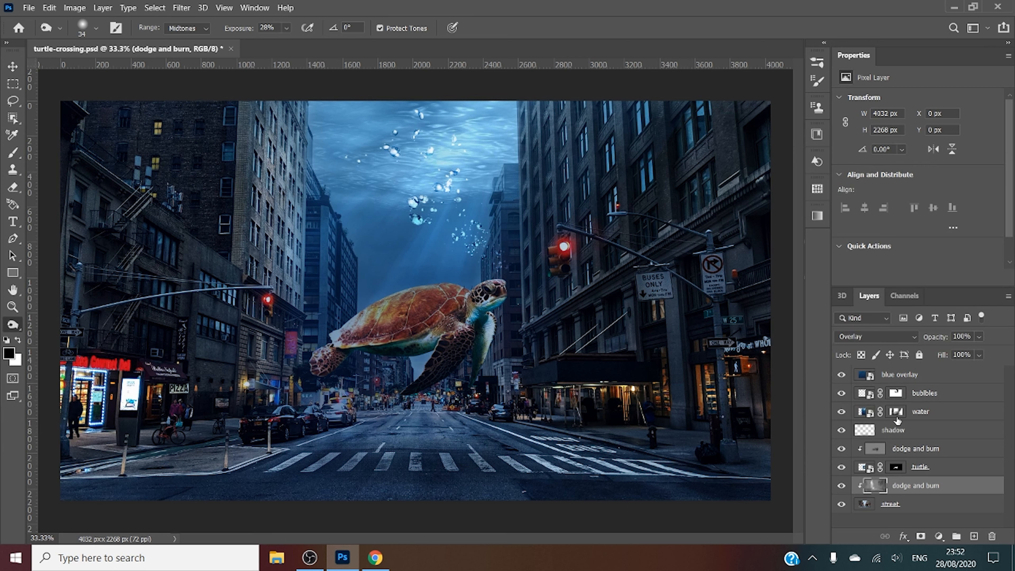
Add a linear black-to-transparent gradient fill layer at 90° and 100% scale above the blue overlay layer
left_click(908, 378)
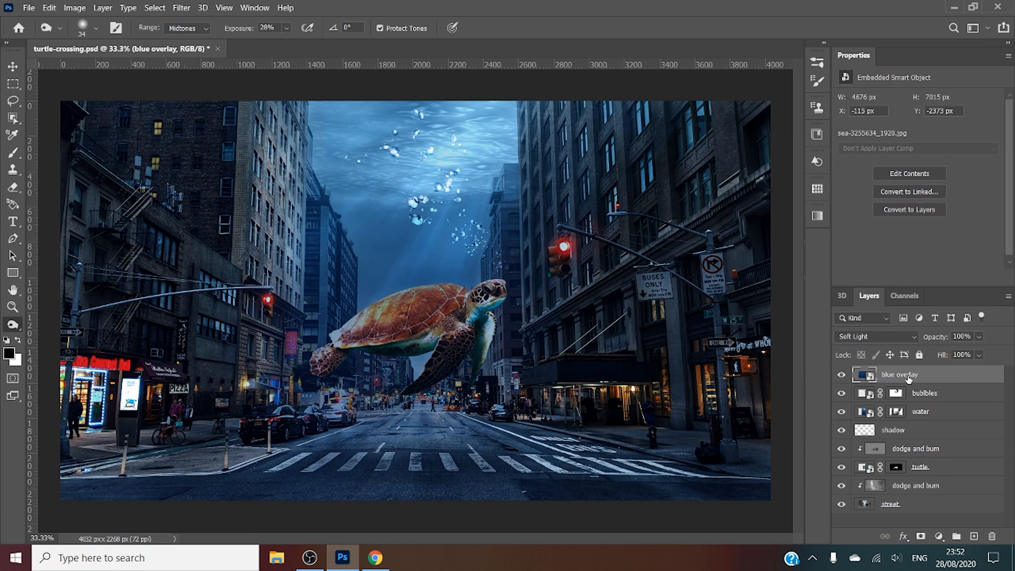
left_click(939, 536)
left_click(933, 323)
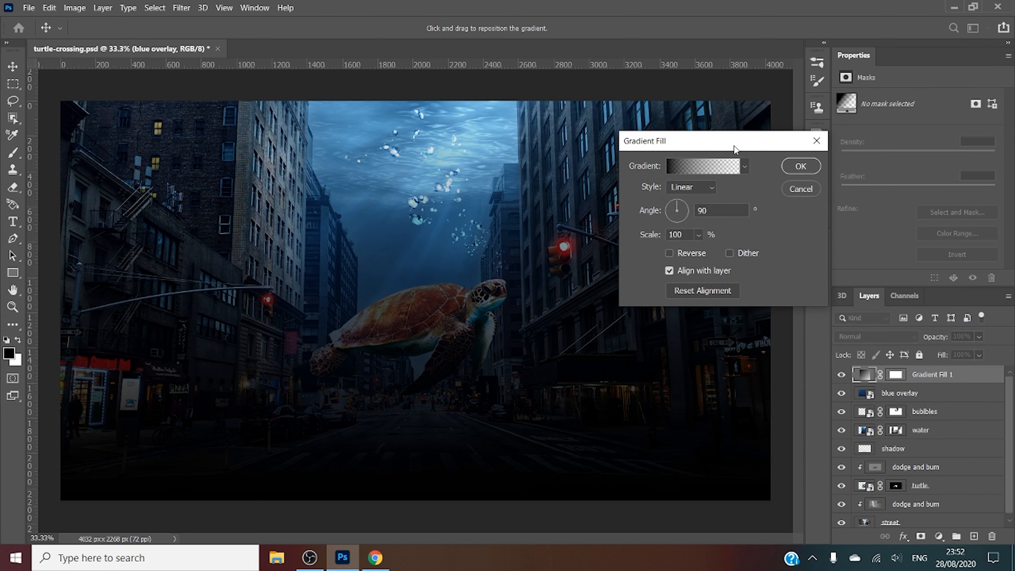
left_click(805, 166)
Set the gradient fill layer's blend mode to Soft Light and lower its opacity to about 49%
left_click(883, 336)
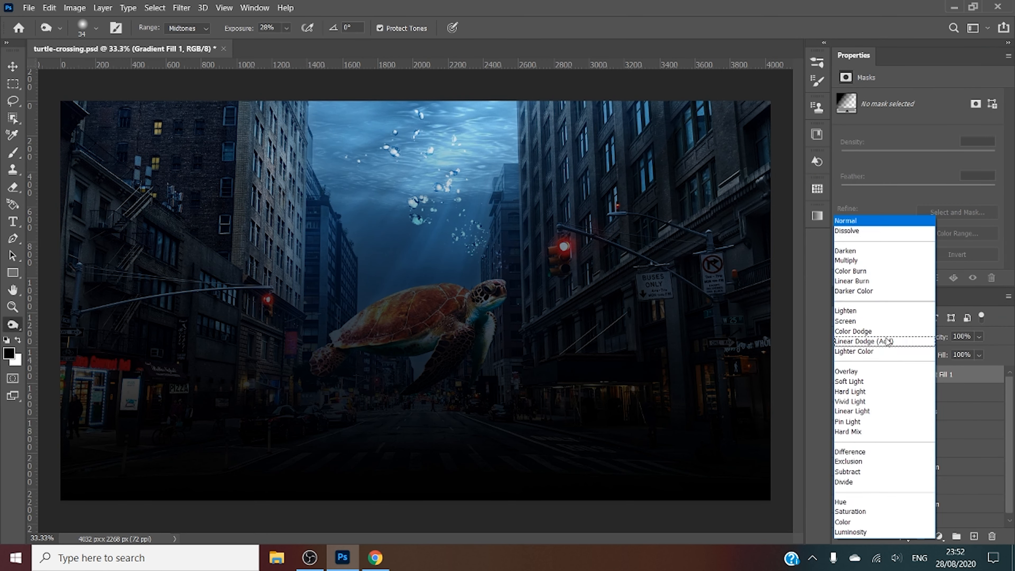
left_click(875, 380)
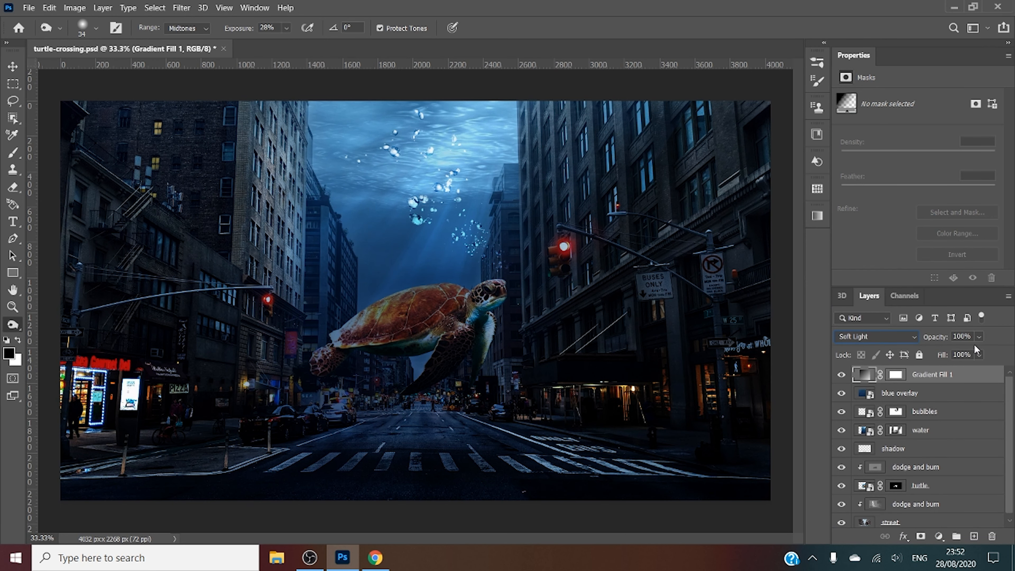
left_click(979, 337)
left_click_drag(993, 352, 957, 354)
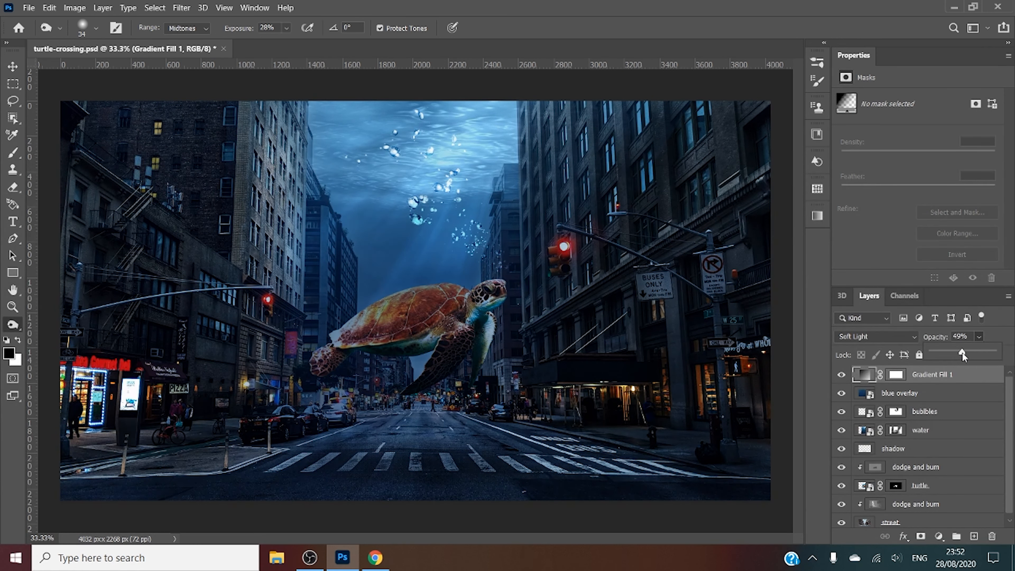
Add a second gradient fill layer using the dark blue preset from Adobe_CS3_Gradients, and blend it as Soft Light
left_click(939, 536)
left_click(939, 325)
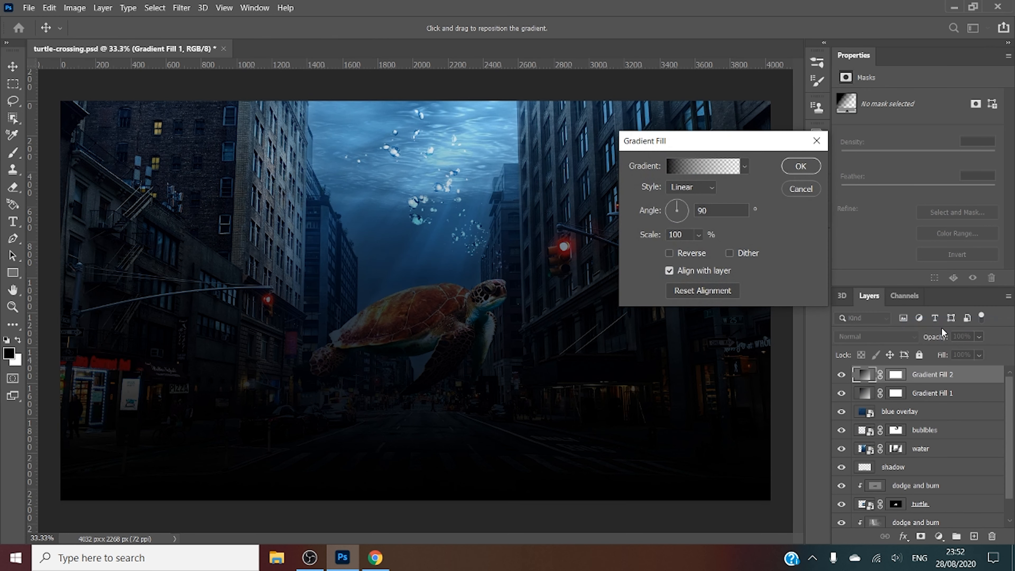
left_click(744, 168)
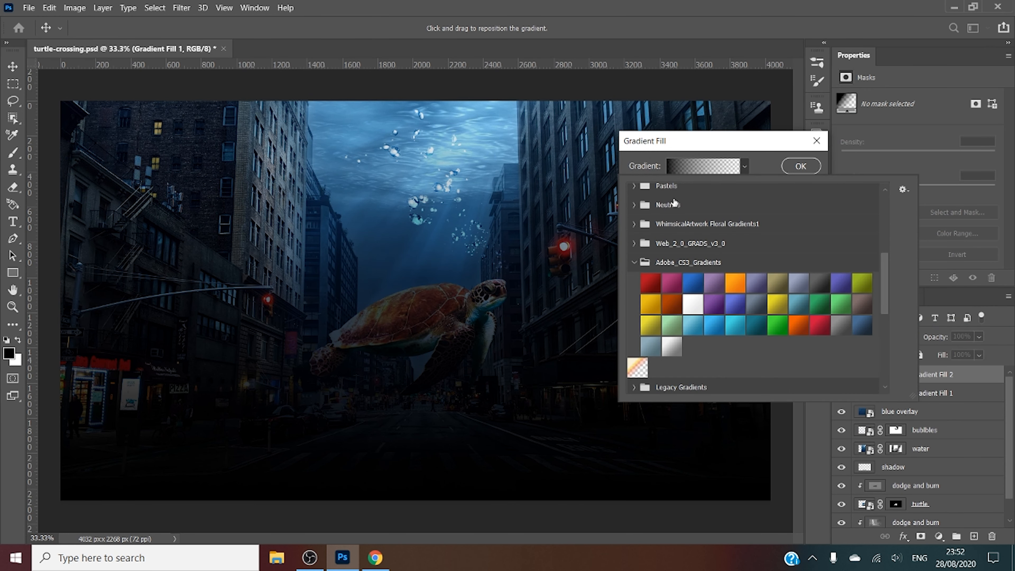
left_click(761, 332)
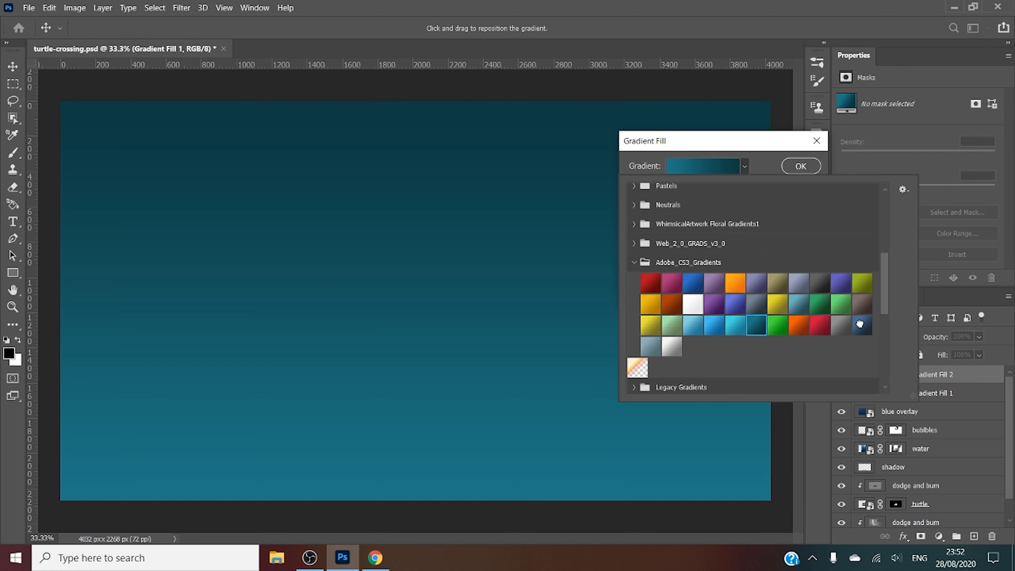
left_click(859, 325)
left_click(800, 166)
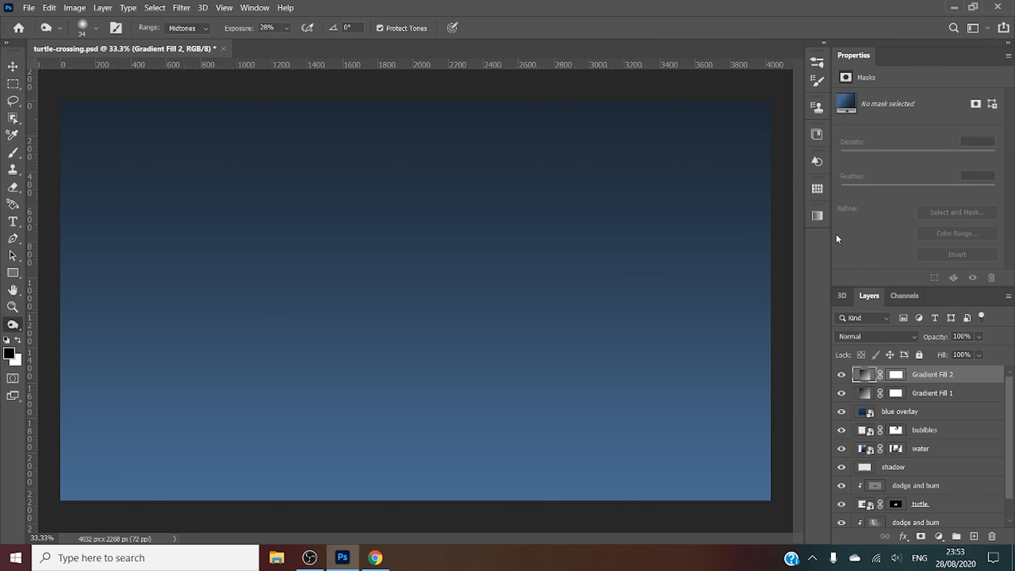
left_click(900, 330)
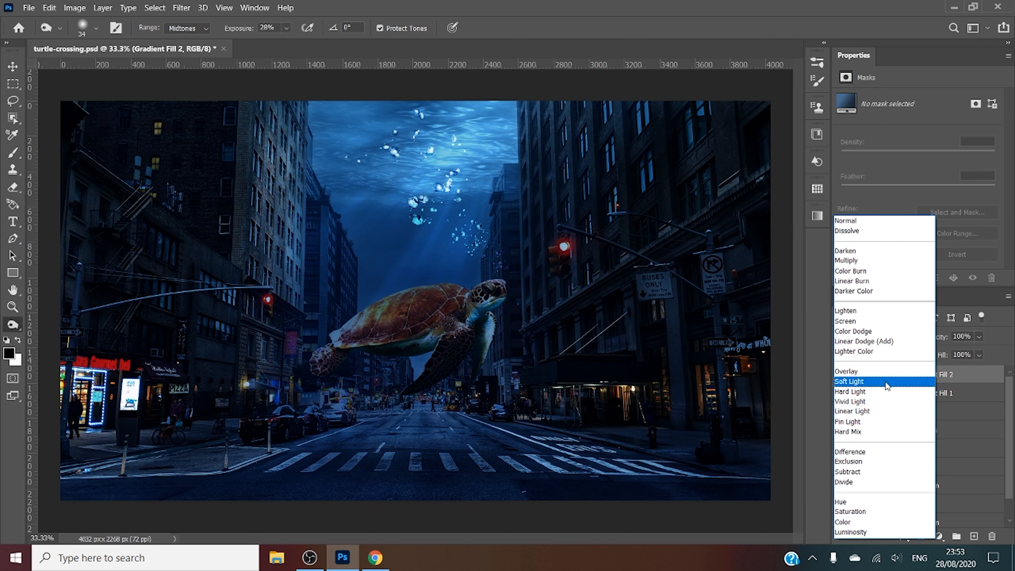
left_click(886, 385)
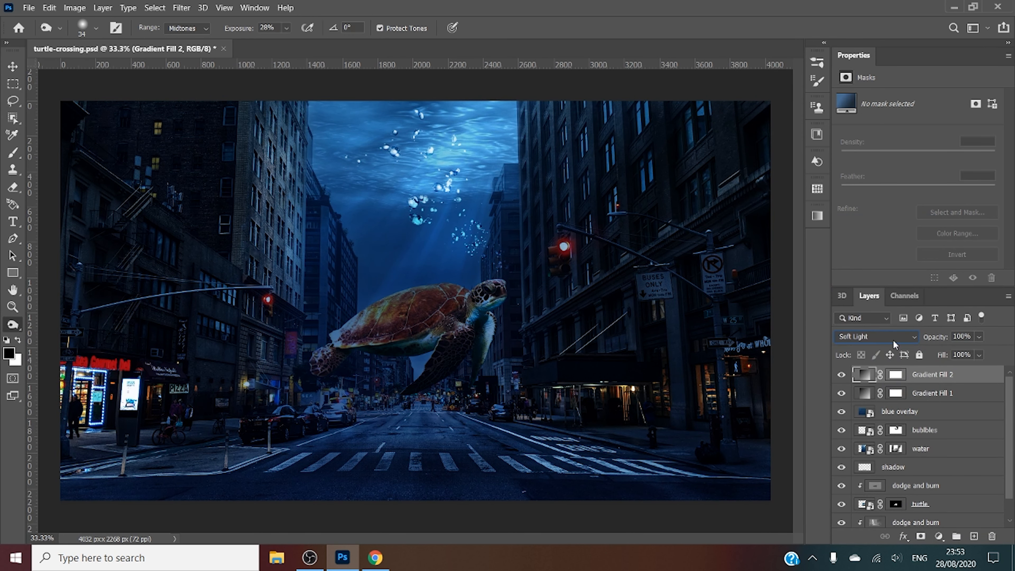
Change the second gradient fill's style to Radial and try reversing its colours
double_click(867, 376)
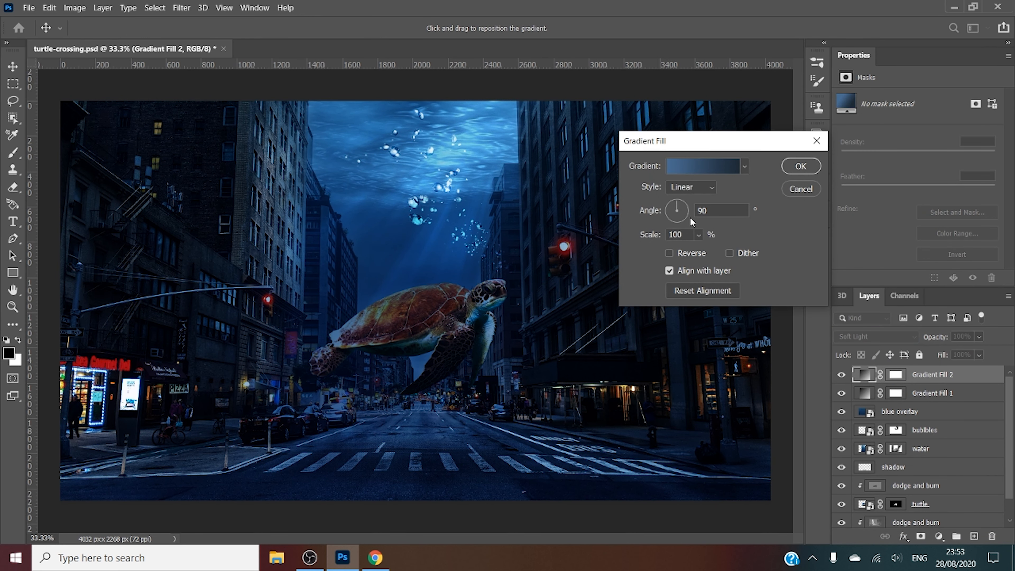
left_click(698, 235)
left_click(696, 187)
left_click(681, 209)
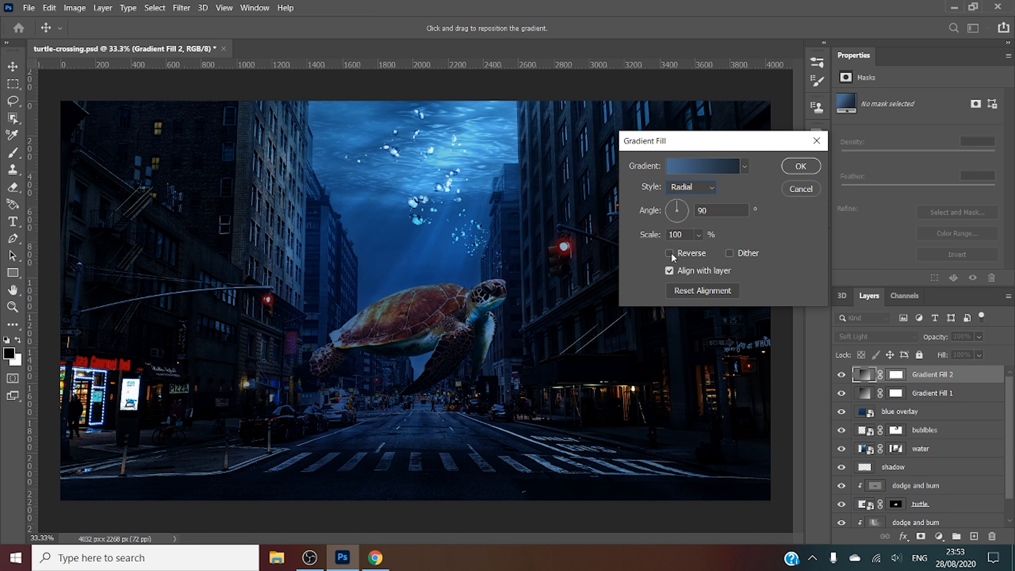
left_click(669, 253)
left_click(670, 254)
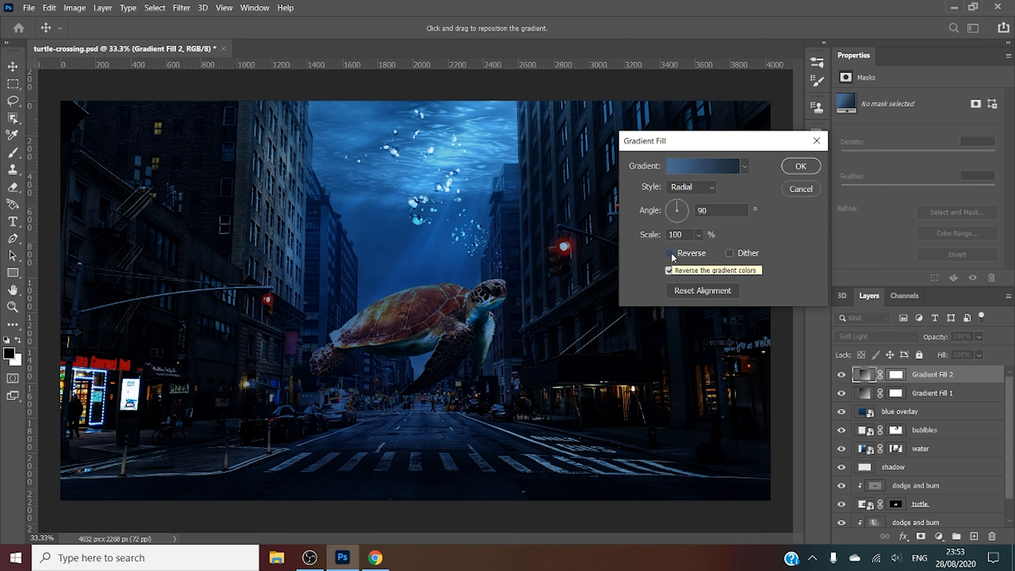
Apply the Black, White preset to the second gradient fill and accept it as Radial, reversed, at 407% scale
left_click(745, 166)
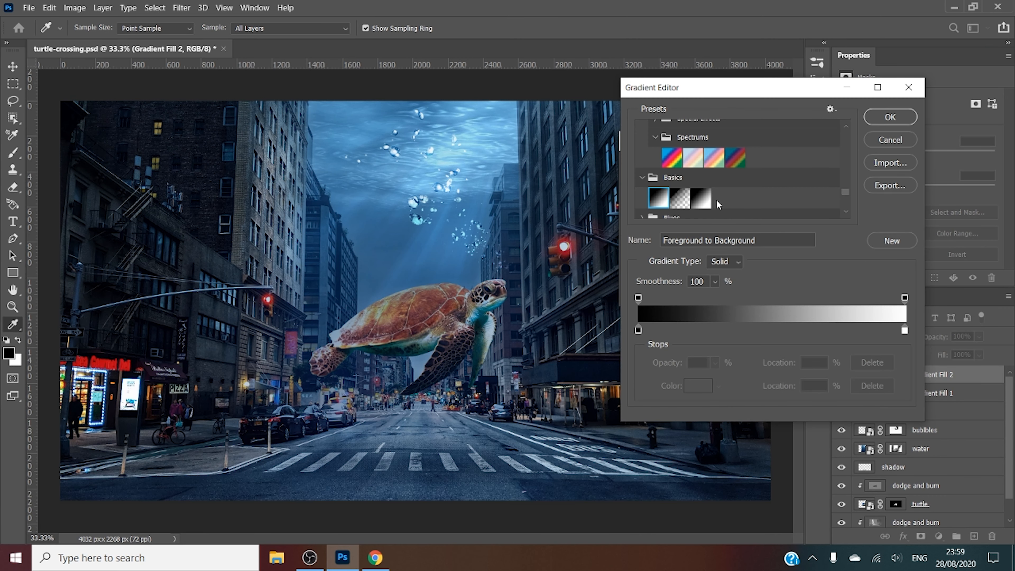
left_click(707, 200)
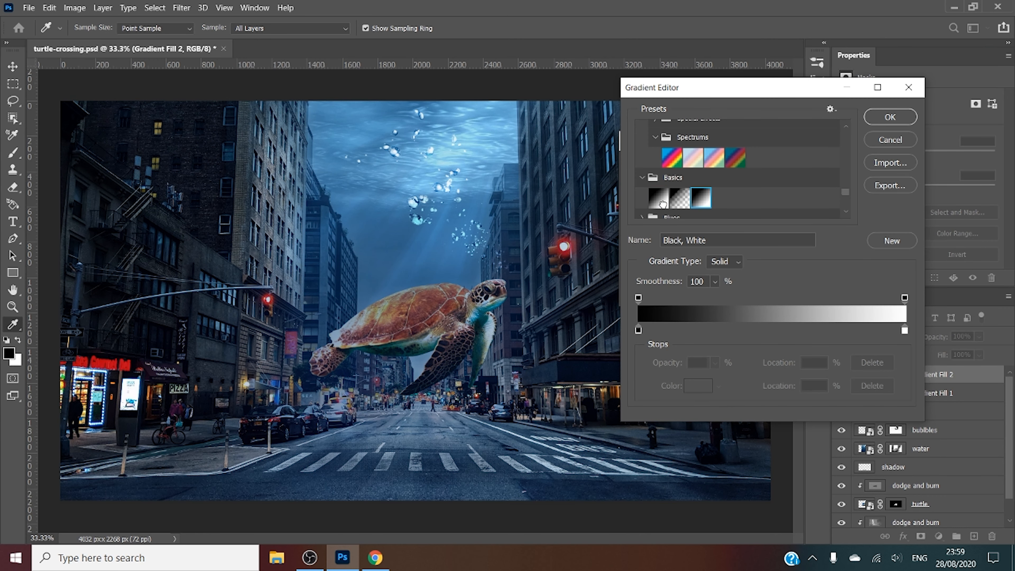
left_click(662, 204)
left_click(696, 205)
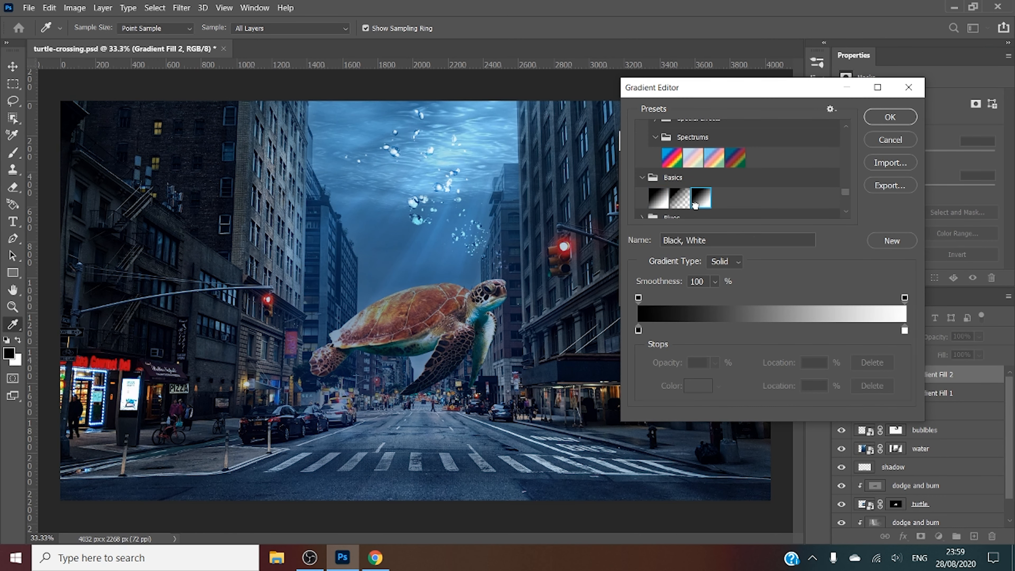
left_click(899, 116)
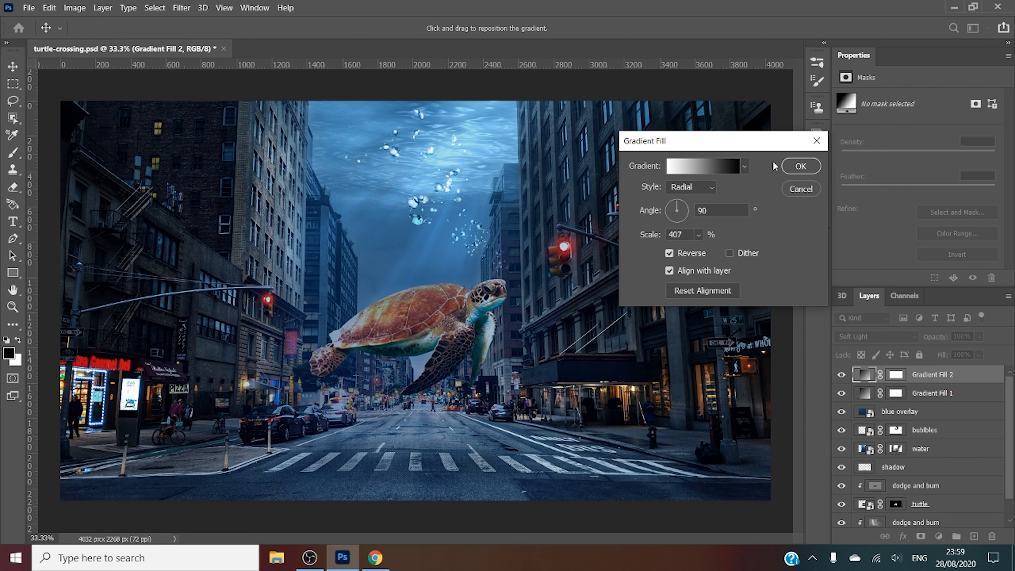
left_click(804, 167)
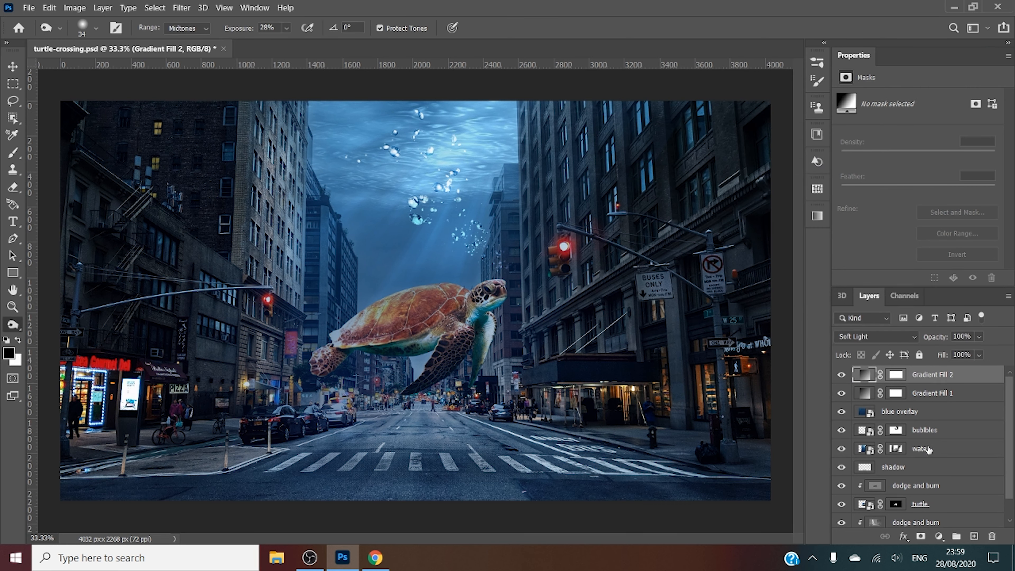
Add a Photo Filter adjustment layer above the gradient fills and use the Underwater filter at 75% density
left_click(939, 536)
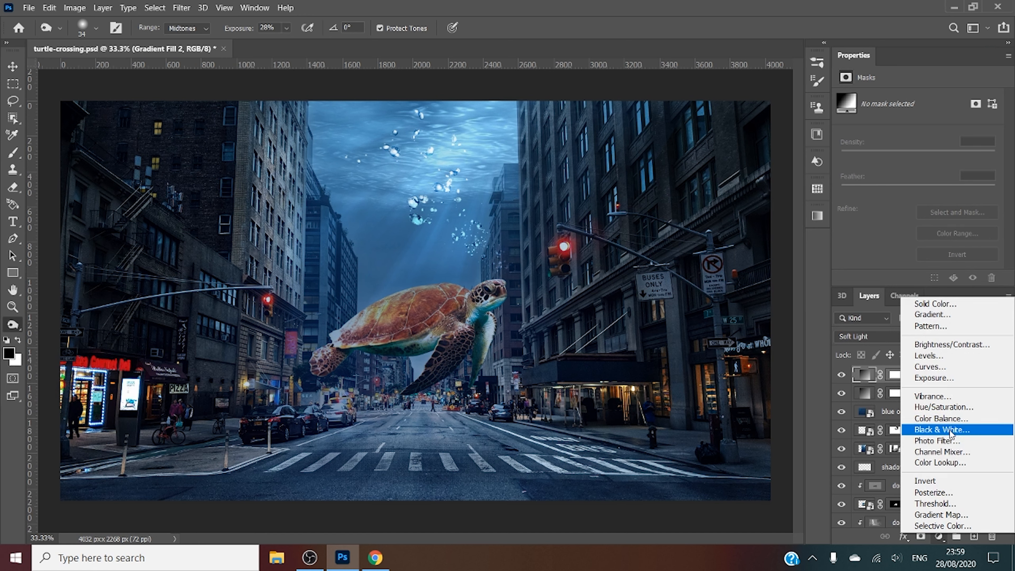
left_click(947, 441)
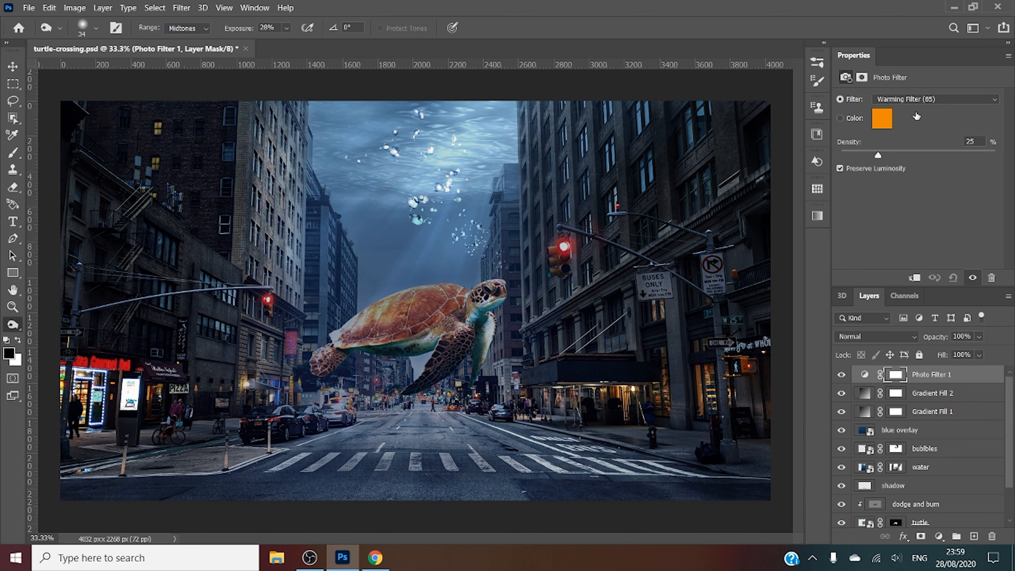
left_click(934, 100)
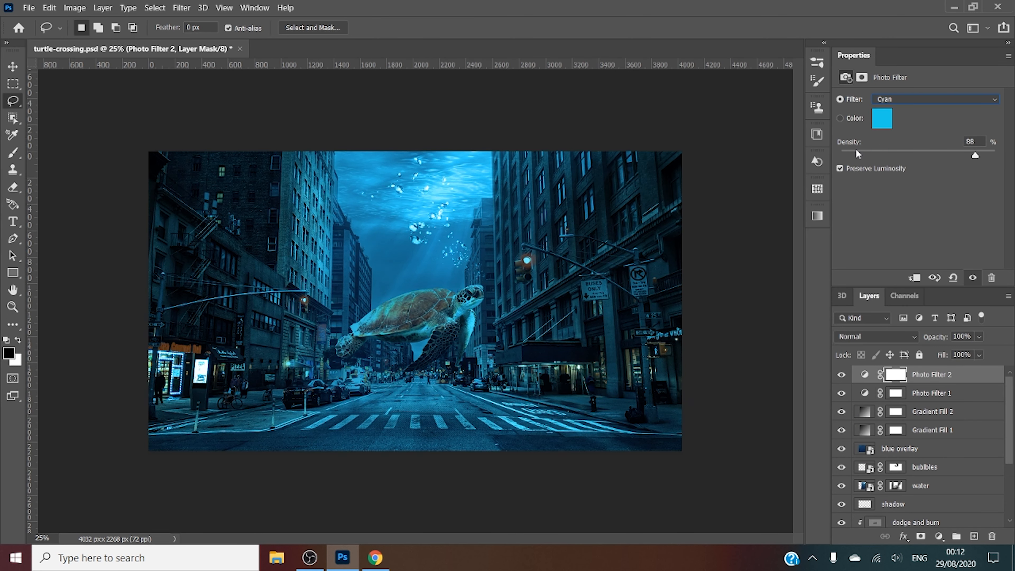
Try toggling Preserve Luminosity and lowering the density to 18% on the second, Cyan photo filter, and delete that adjustment layer
left_click(839, 168)
left_click(839, 169)
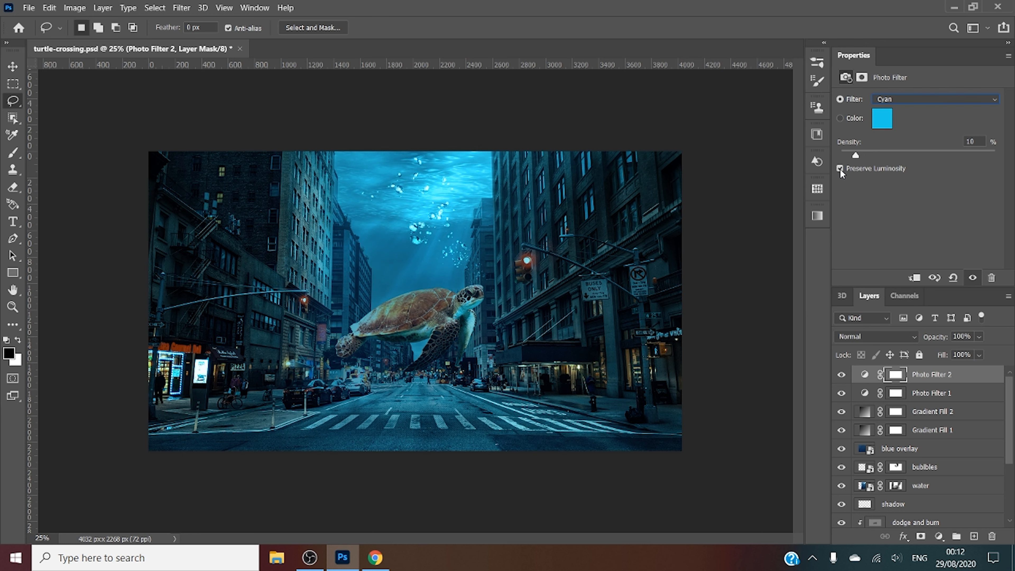
left_click(921, 152)
key("Delete")
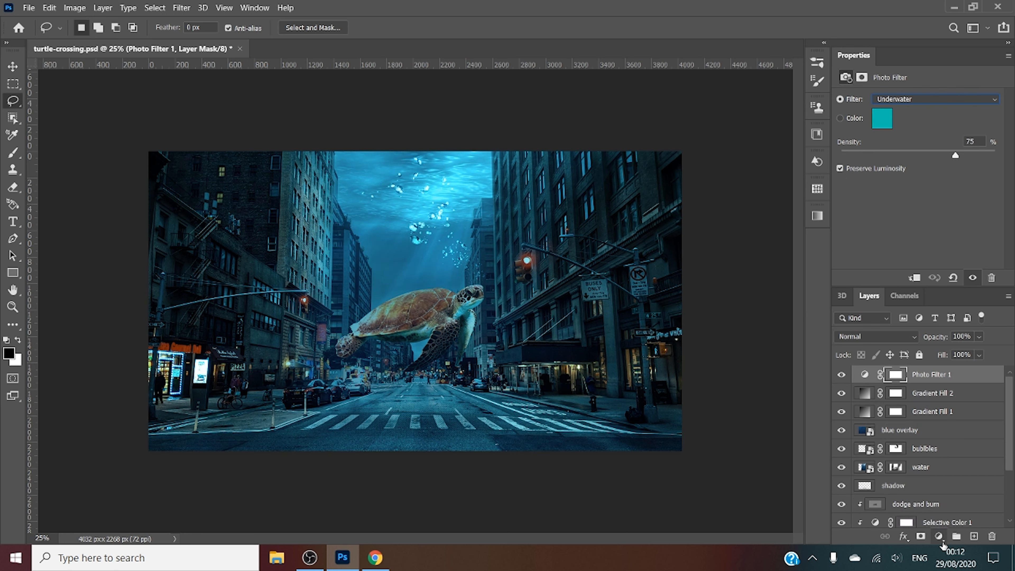
Add a Vibrance adjustment layer above the photo filter with Vibrance at +84 and Saturation at -23
left_click(939, 536)
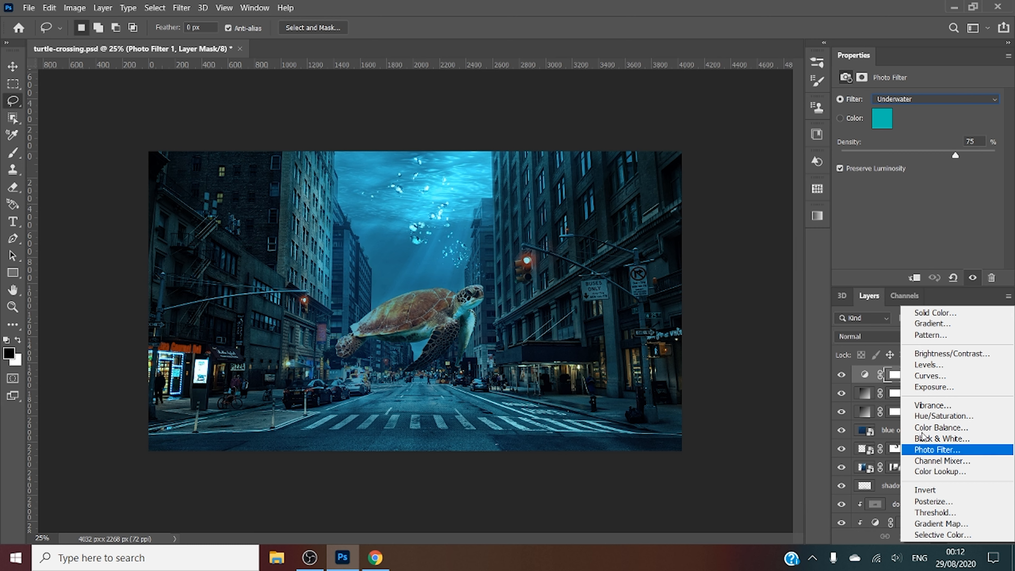
left_click(923, 405)
left_click_drag(963, 111, 983, 115)
left_click(897, 138)
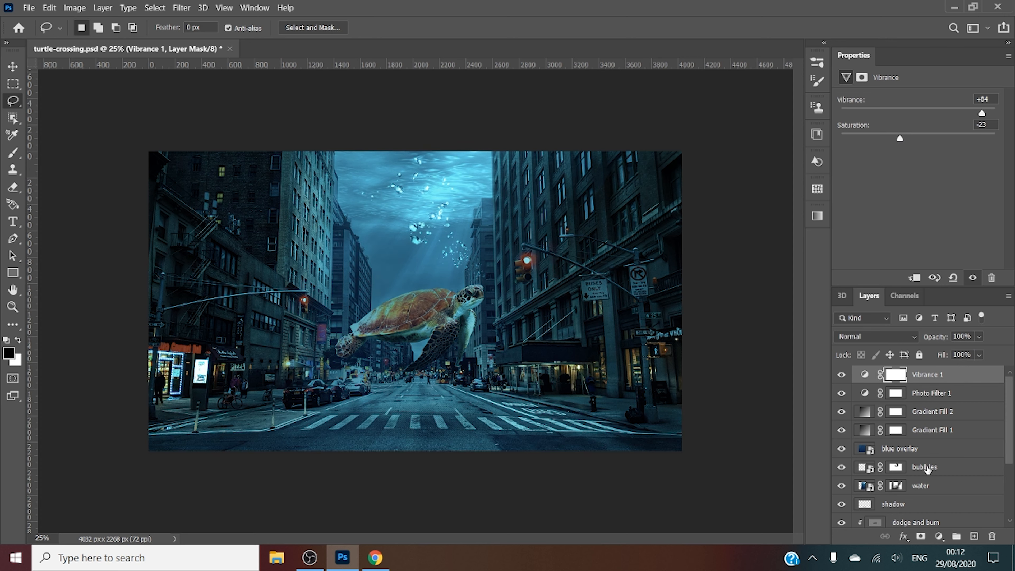
Add a Curves adjustment layer on top and shape a gentle S-curve with slightly raised highlights and lowered shadows, and select its mask
left_click(939, 536)
left_click(962, 379)
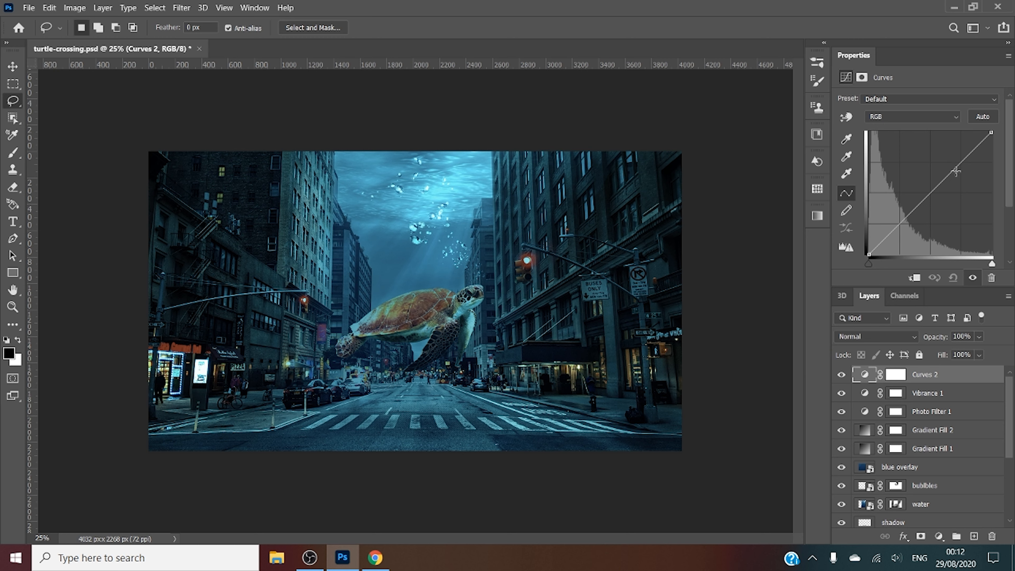
left_click_drag(956, 171, 954, 159)
left_click_drag(888, 231, 889, 237)
mouse_move(956, 160)
left_mouse_down()
mouse_move(966, 171)
mouse_move(961, 160)
left_mouse_up()
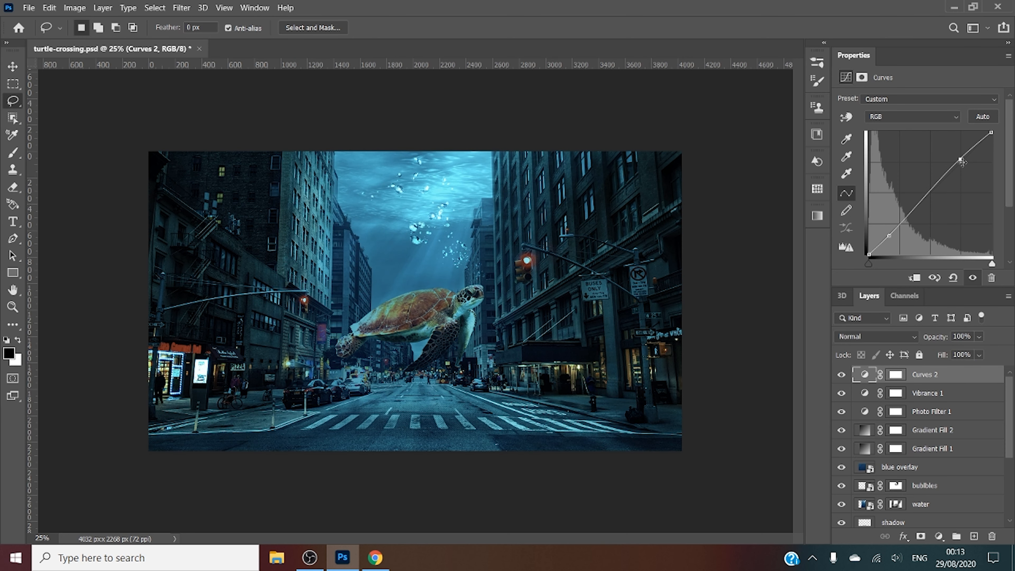
left_click(895, 376)
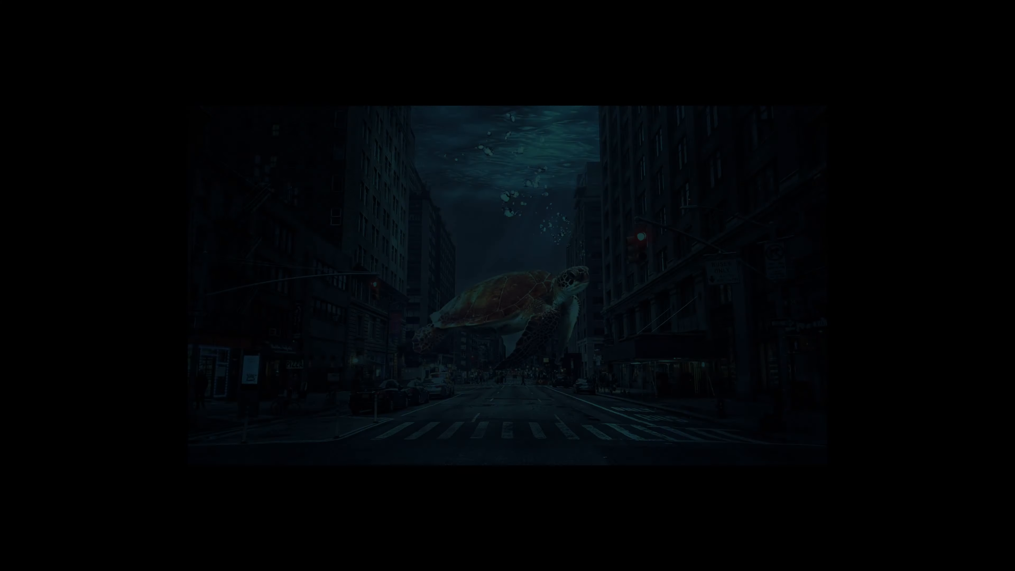